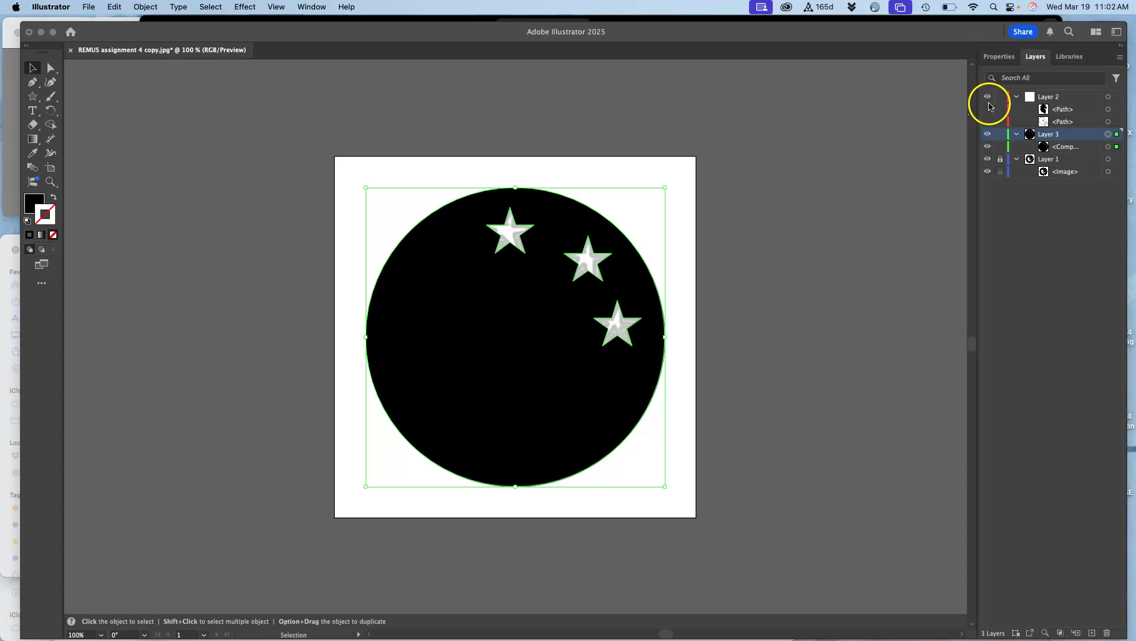
- Toggle the visibility of Layer 2 and Layer 3, leaving Layer 3 with the black circle hidden to expose the reference image
click(988, 98)
click(987, 97)
click(986, 134)
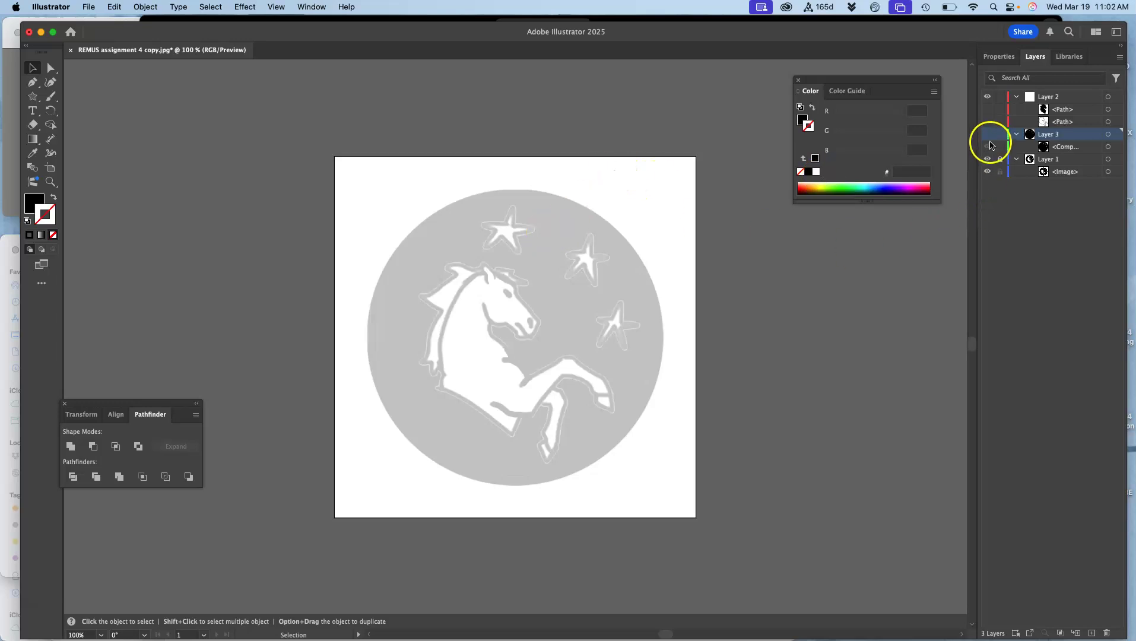
click(988, 134)
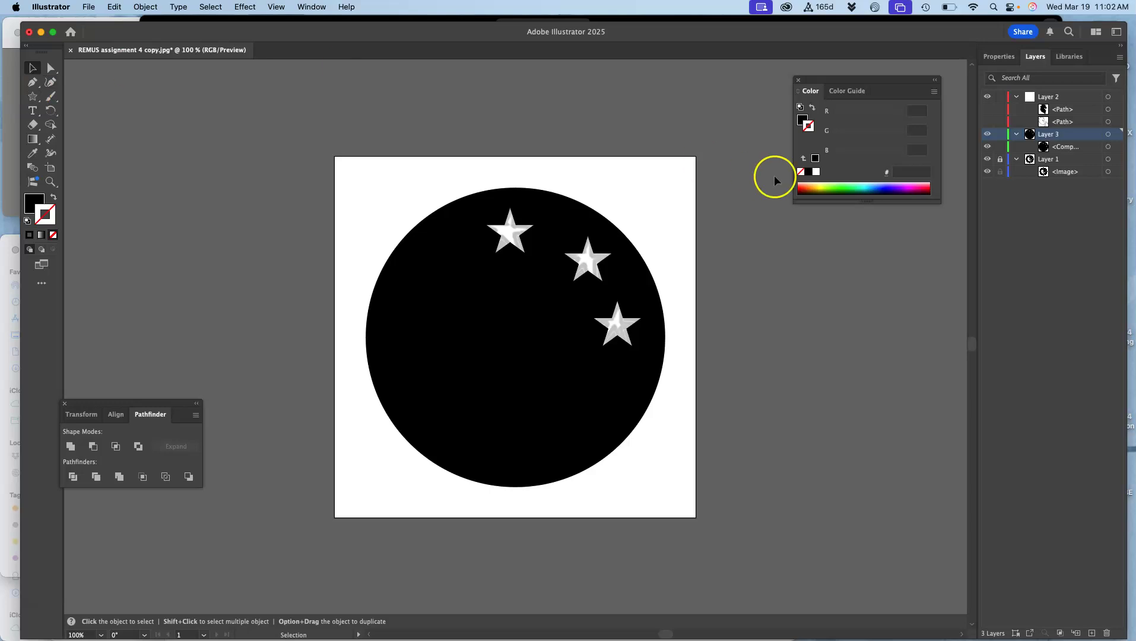
click(987, 132)
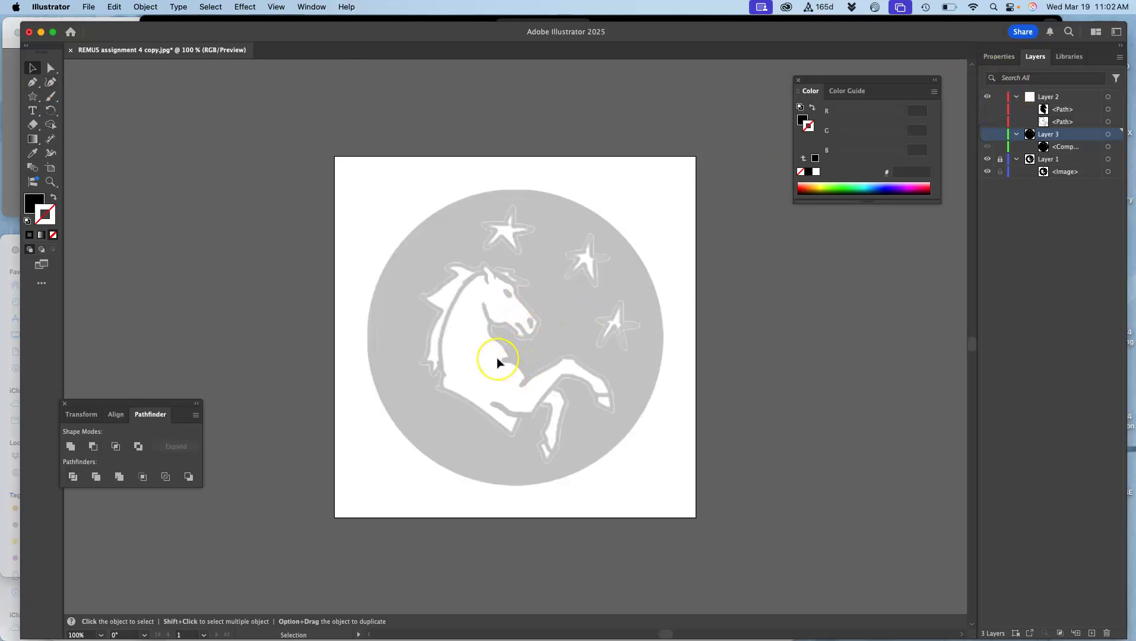
- Show the unfilled horse outline path in Layer 2 and highlight its entry, keeping Layer 3 hidden and locked
key(super+equal)
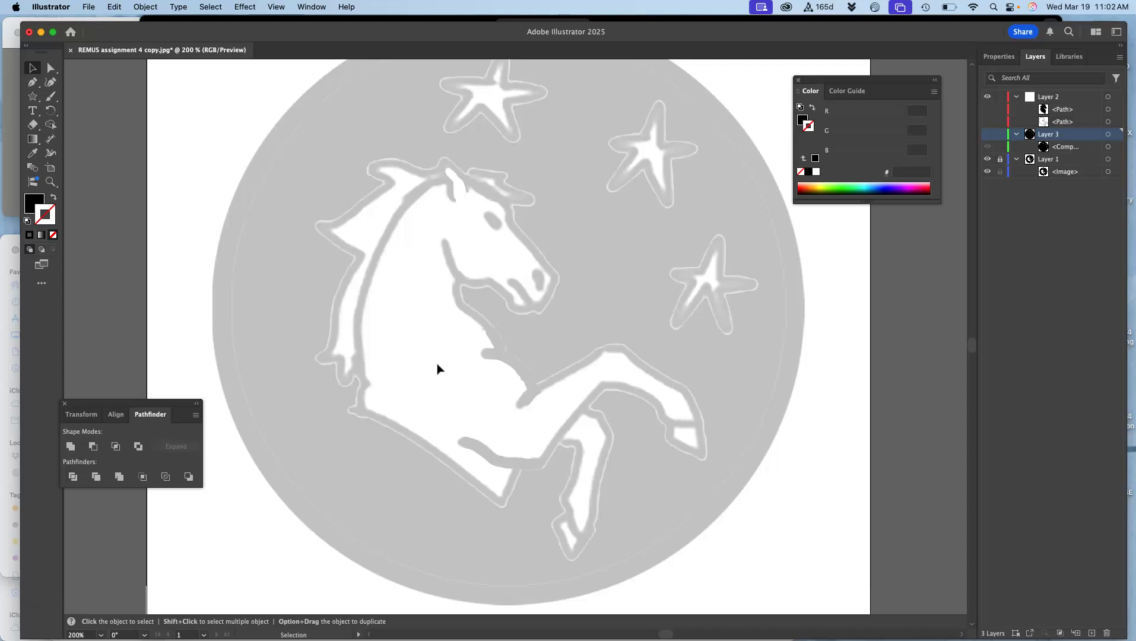
click(32, 82)
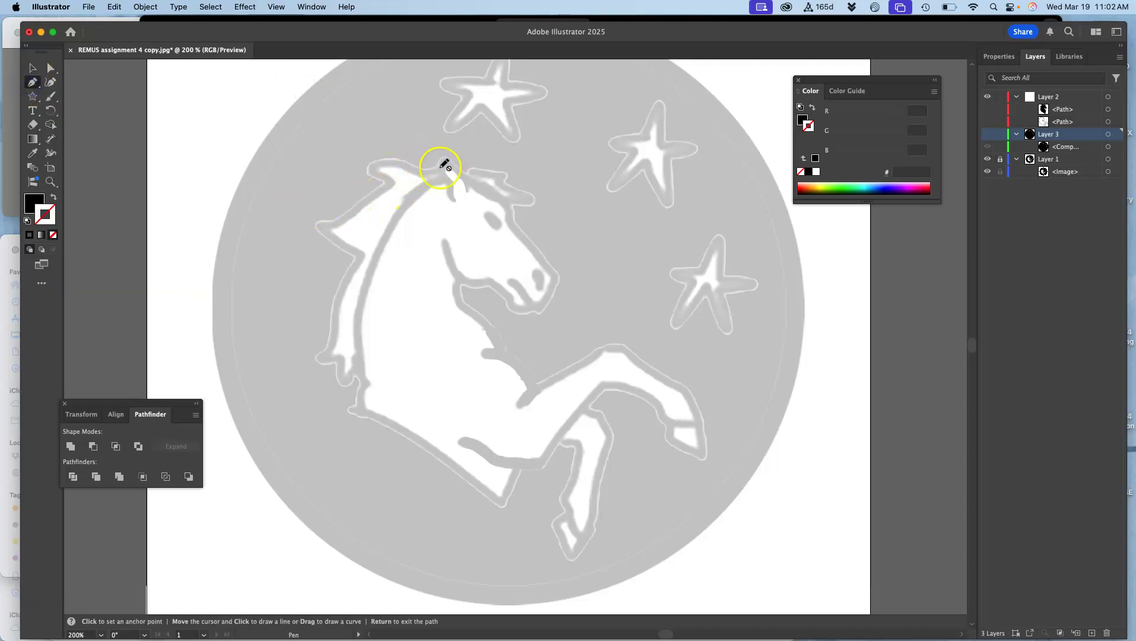
click(987, 122)
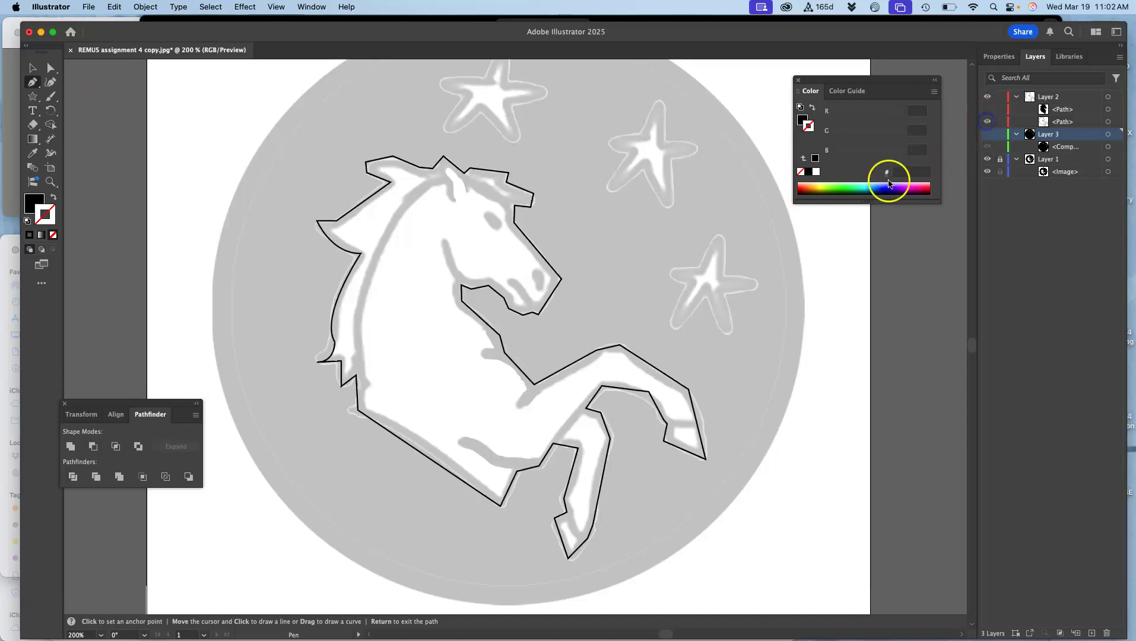
click(390, 181)
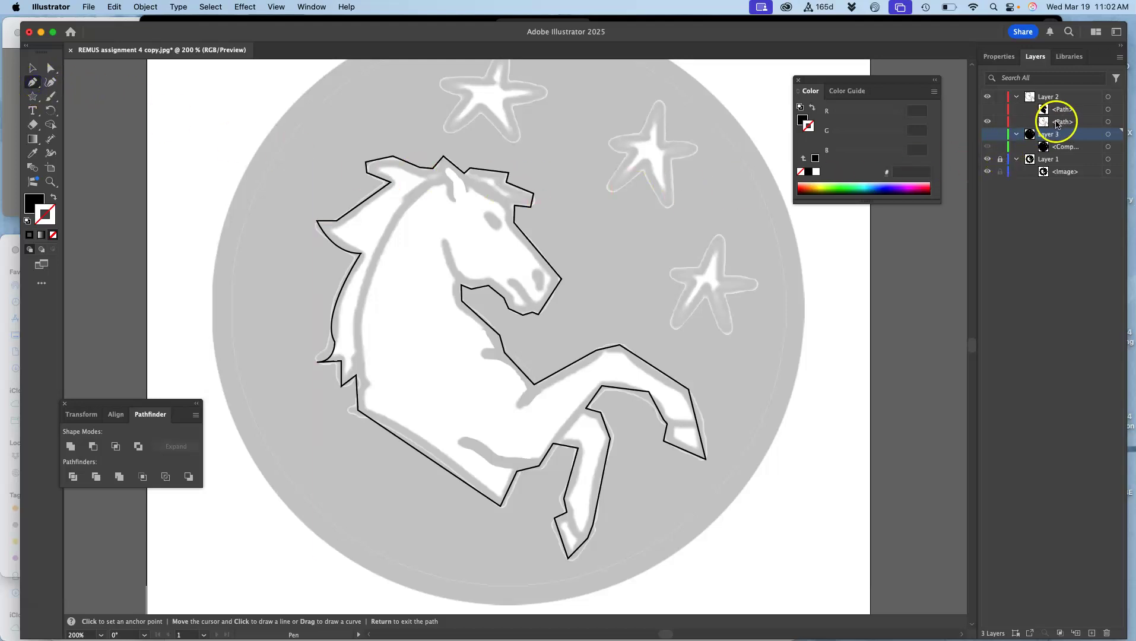
click(1056, 122)
click(987, 135)
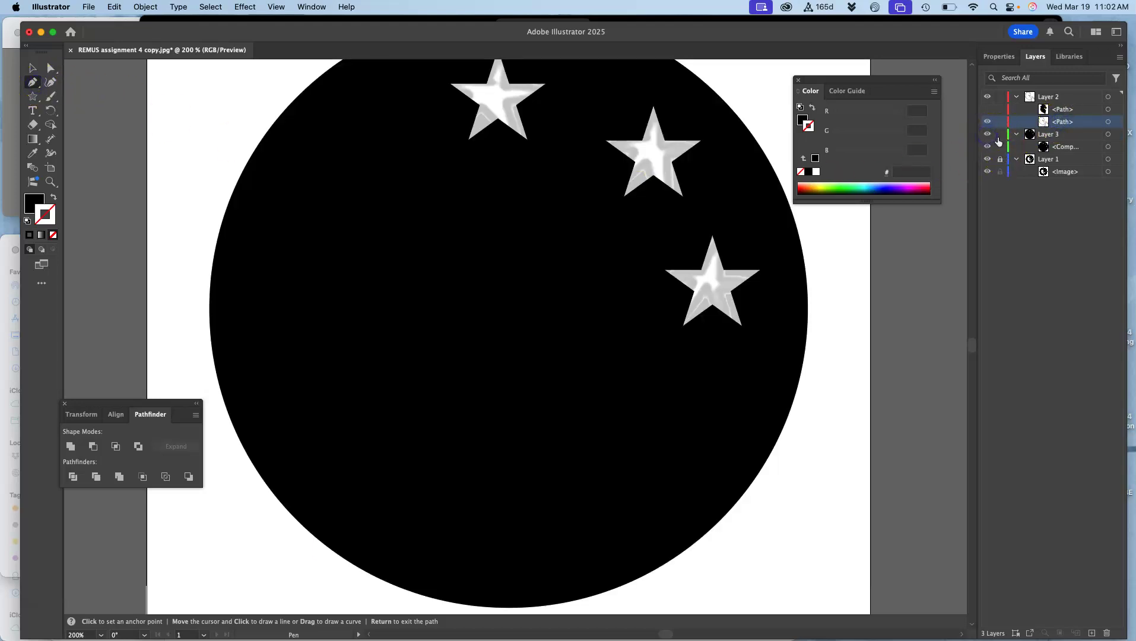
click(987, 135)
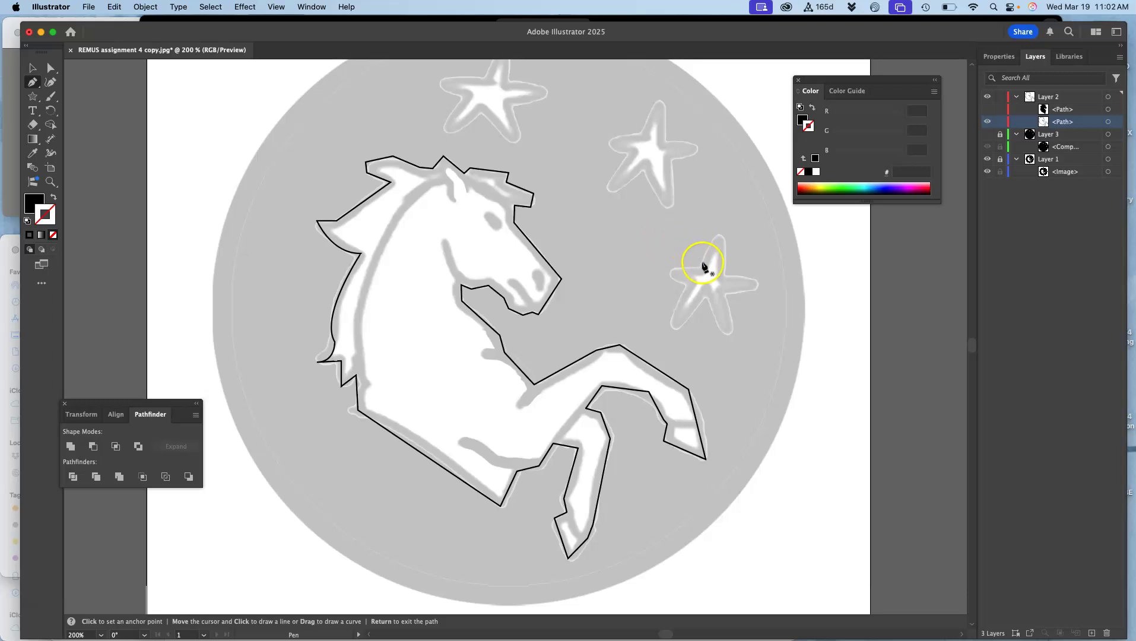
- Draw a closed five-pointed star with straight sides over the lowest reference star using the Pen tool
click(699, 261)
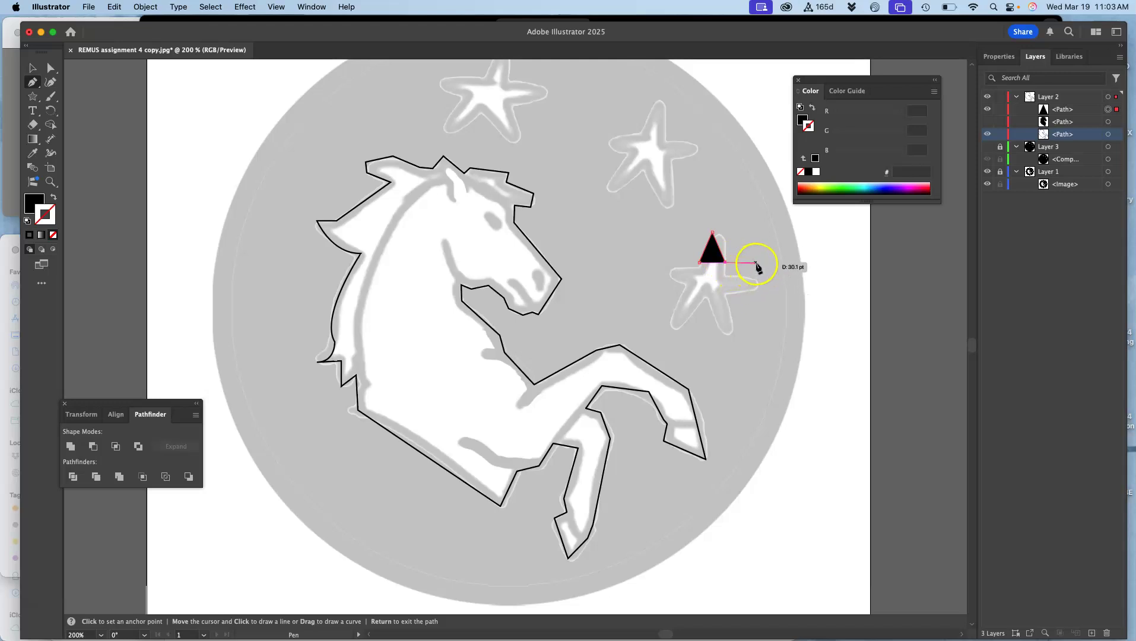
click(757, 263)
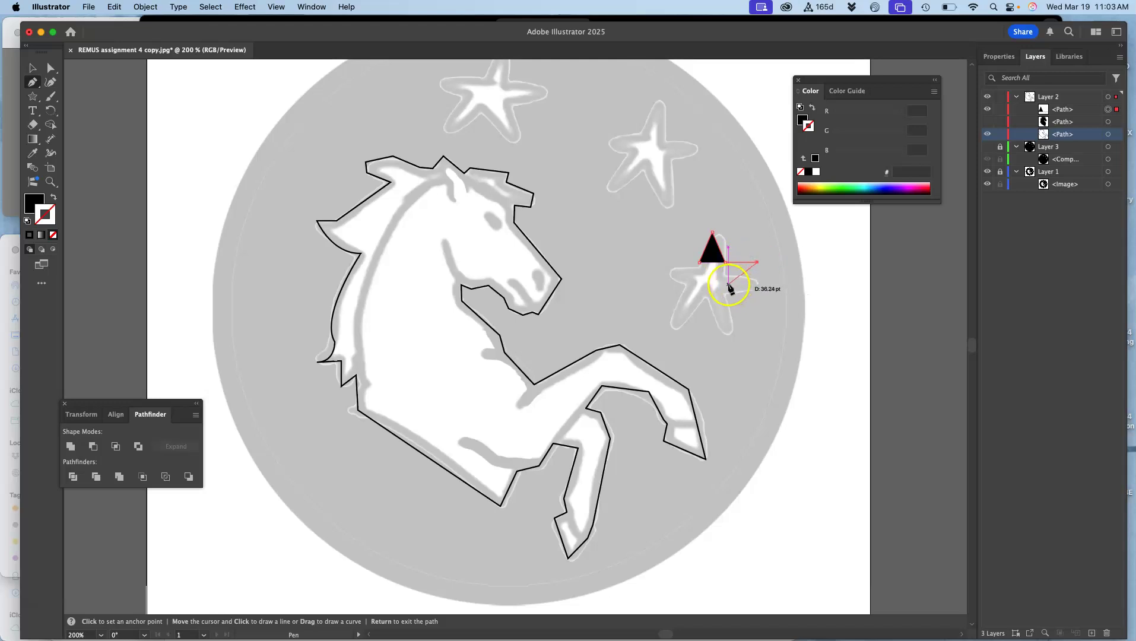
click(742, 308)
click(712, 295)
drag(690, 313, 699, 266)
click(666, 267)
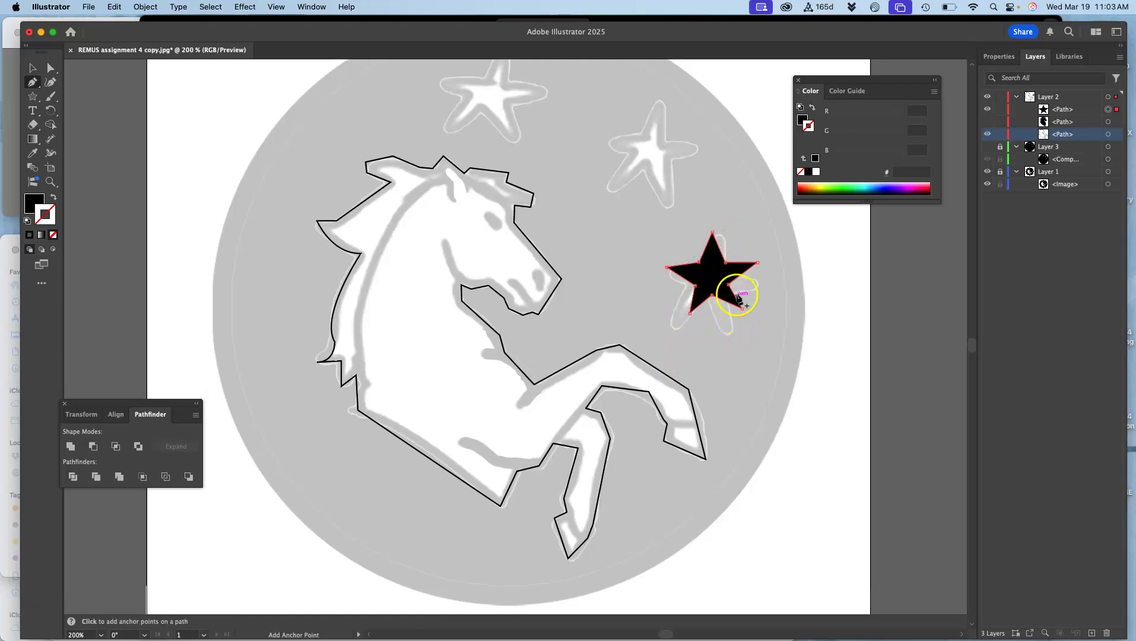
- Try reshaping the star's corners through their live corner handles with the Direct Selection tool
key(super+equal)
key(super+equal)
key(super+equal)
key(super+equal)
key(super+equal)
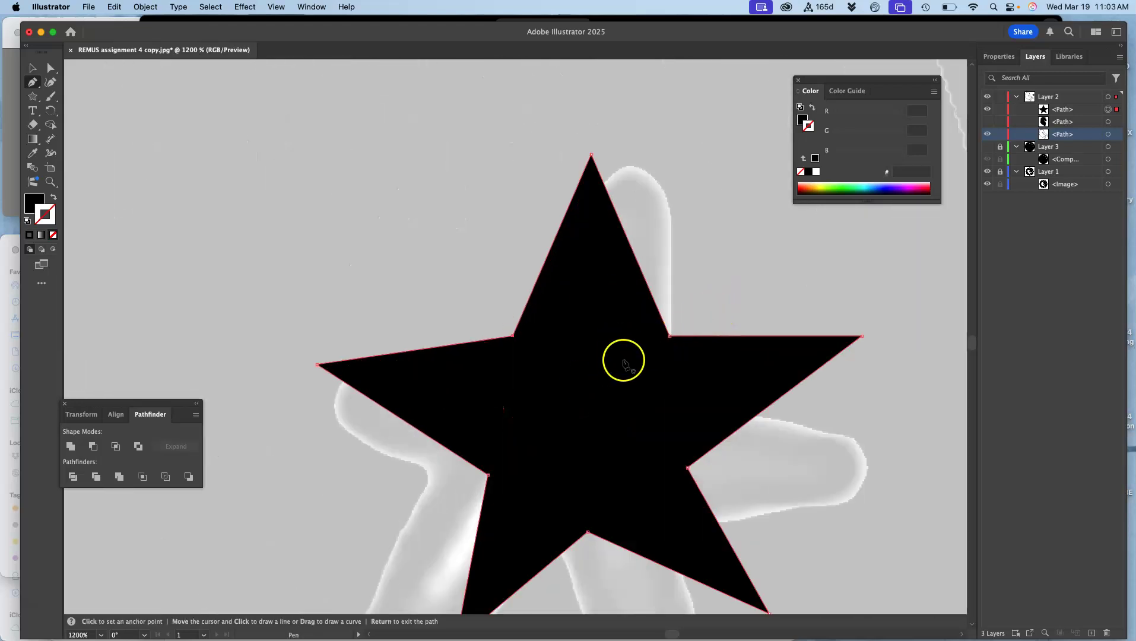
key(space)
drag(622, 318, 618, 286)
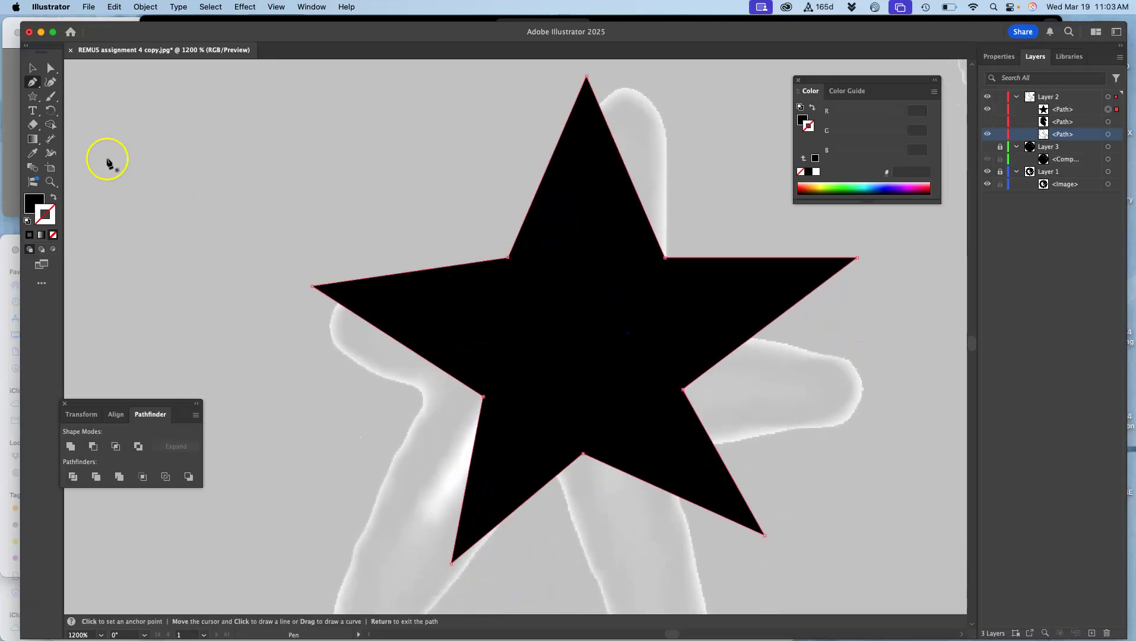
click(50, 69)
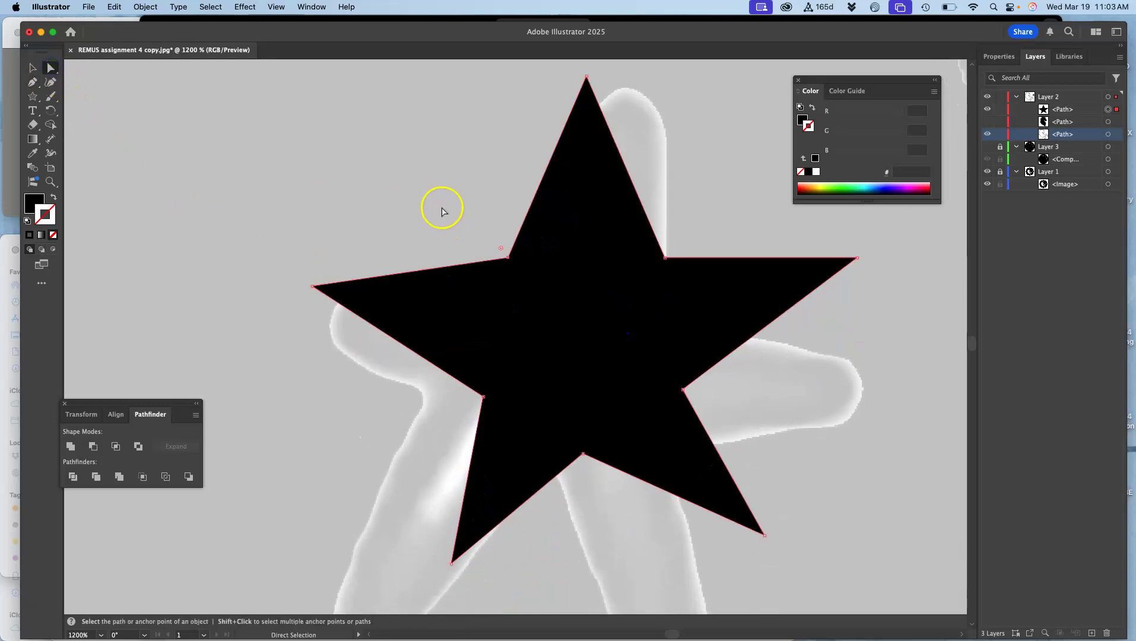
drag(502, 252, 572, 283)
click(641, 286)
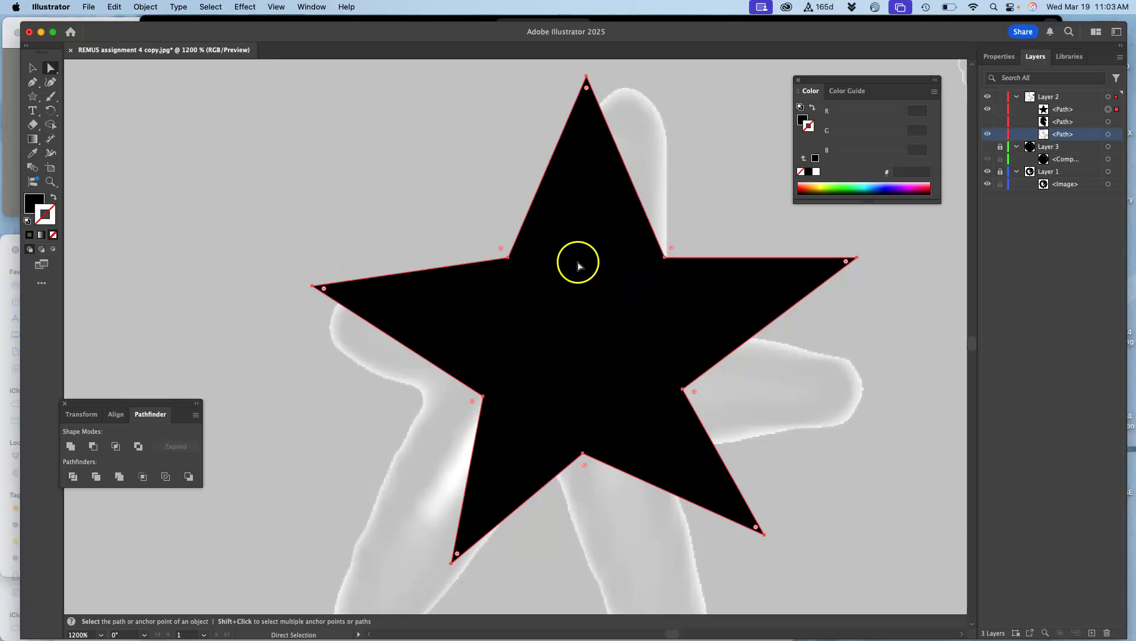
drag(586, 92, 585, 55)
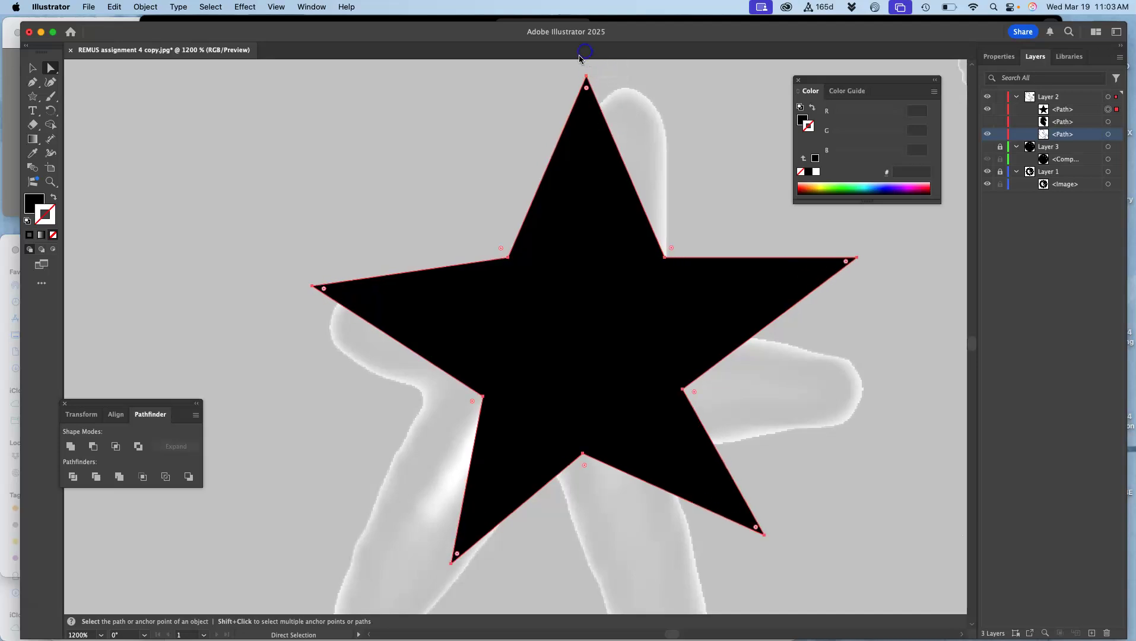
- Move the inner anchor point between the star's top and left arms slightly toward its centre
click(496, 195)
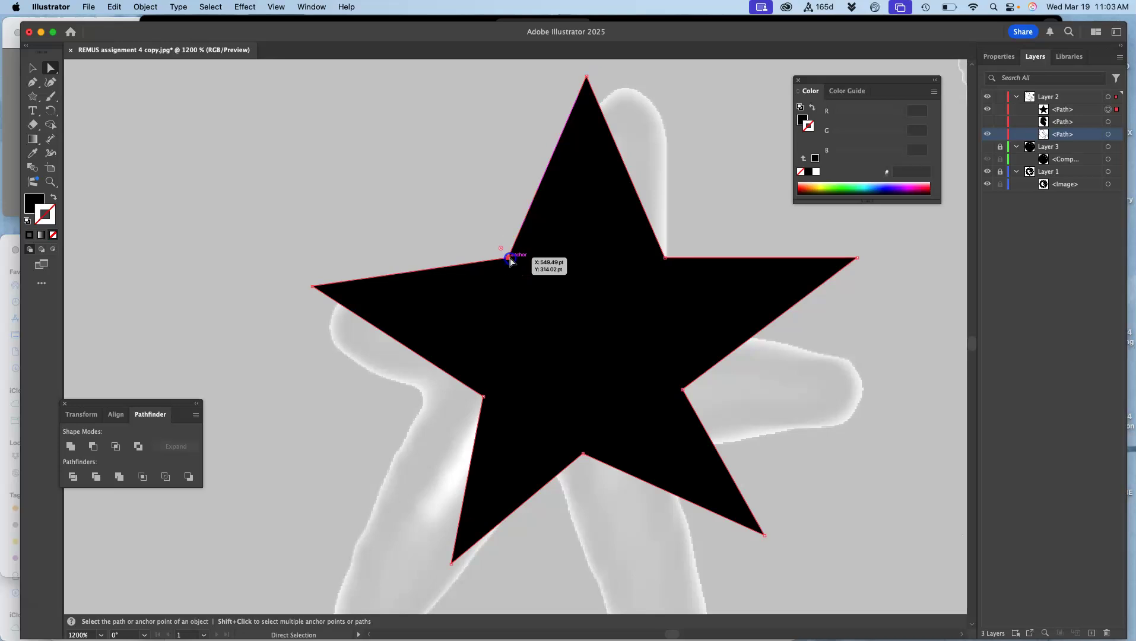
drag(419, 190, 522, 288)
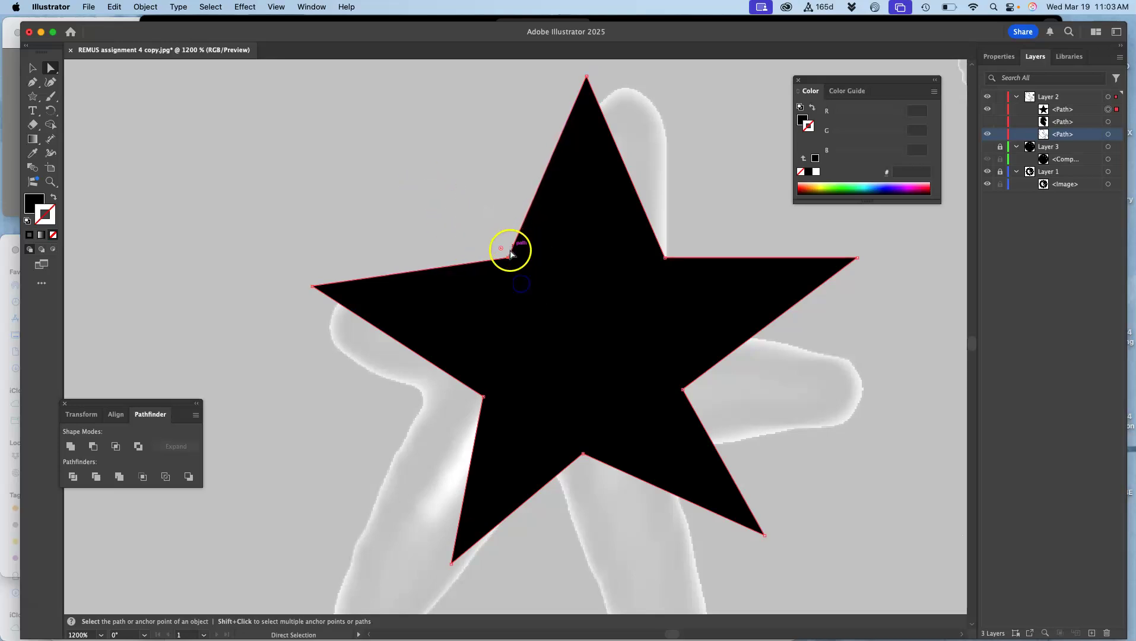
click(458, 231)
mouse_move(510, 260)
mouse_down()
mouse_move(527, 271)
mouse_move(462, 209)
mouse_move(509, 250)
mouse_move(487, 261)
mouse_move(523, 259)
mouse_up()
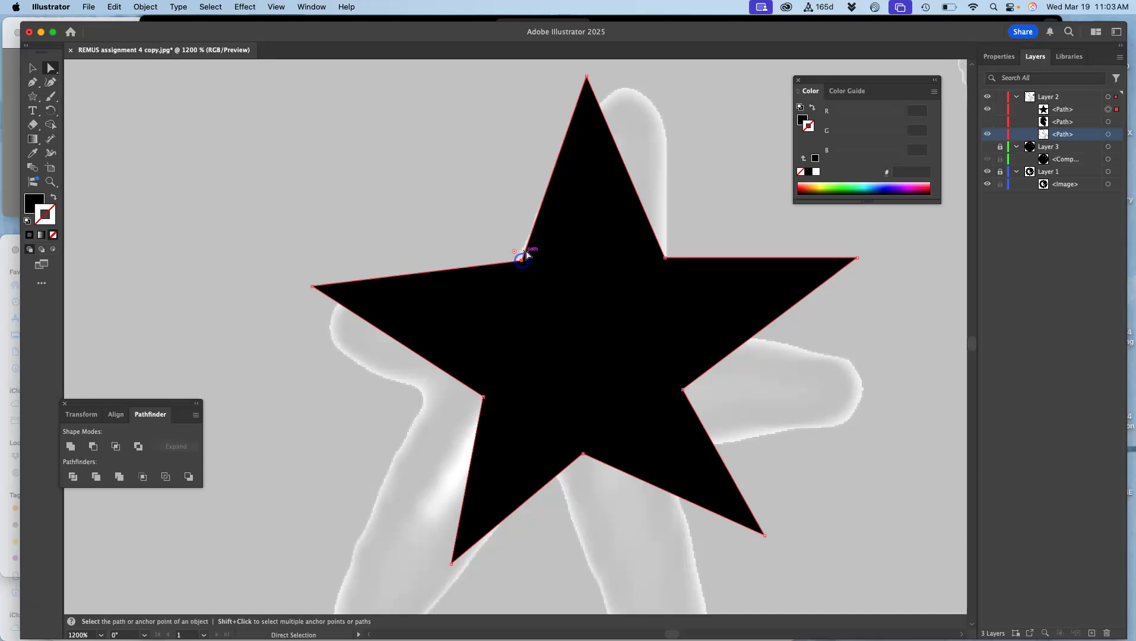
- Curve the edges of the star's top and left arms from their shared inner anchor with the Anchor Point tool
drag(32, 82, 81, 101)
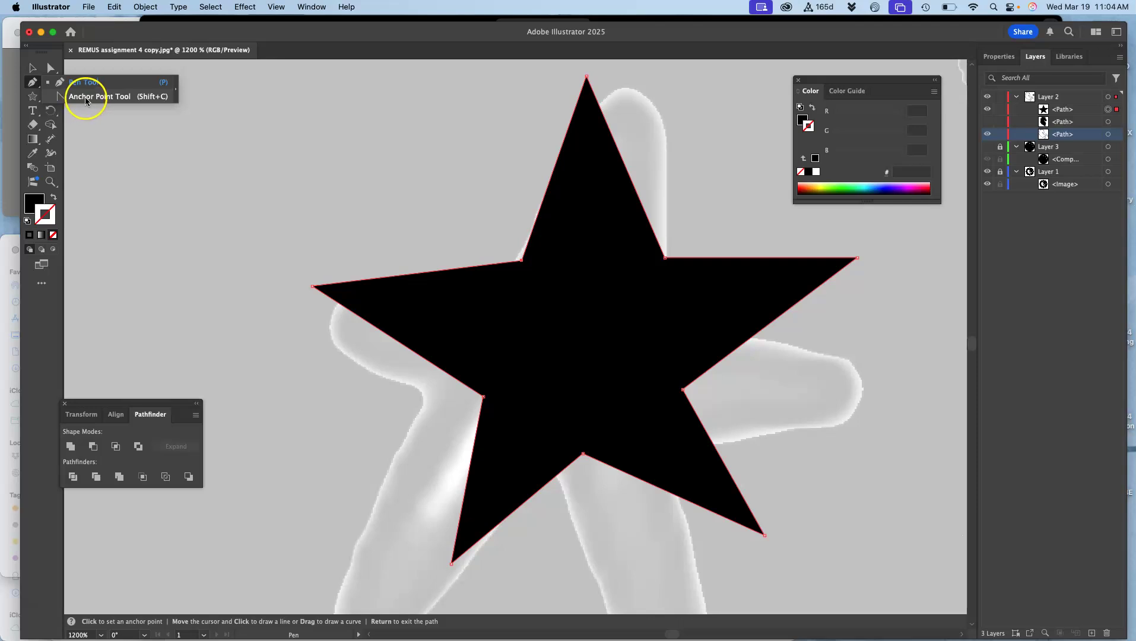
drag(86, 101, 88, 98)
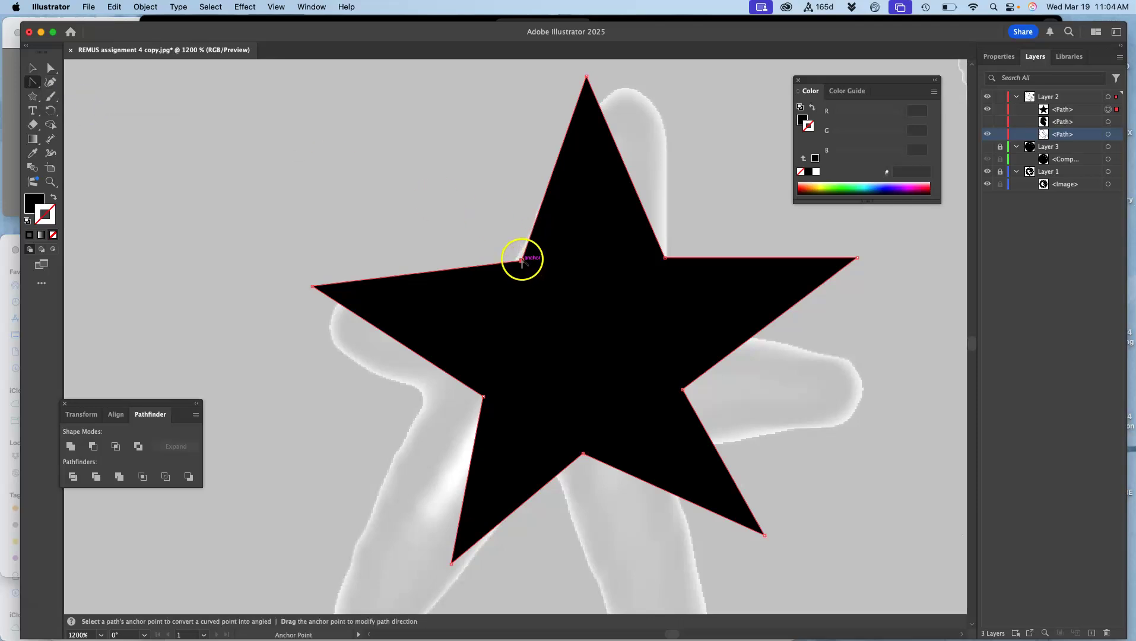
drag(526, 254, 487, 180)
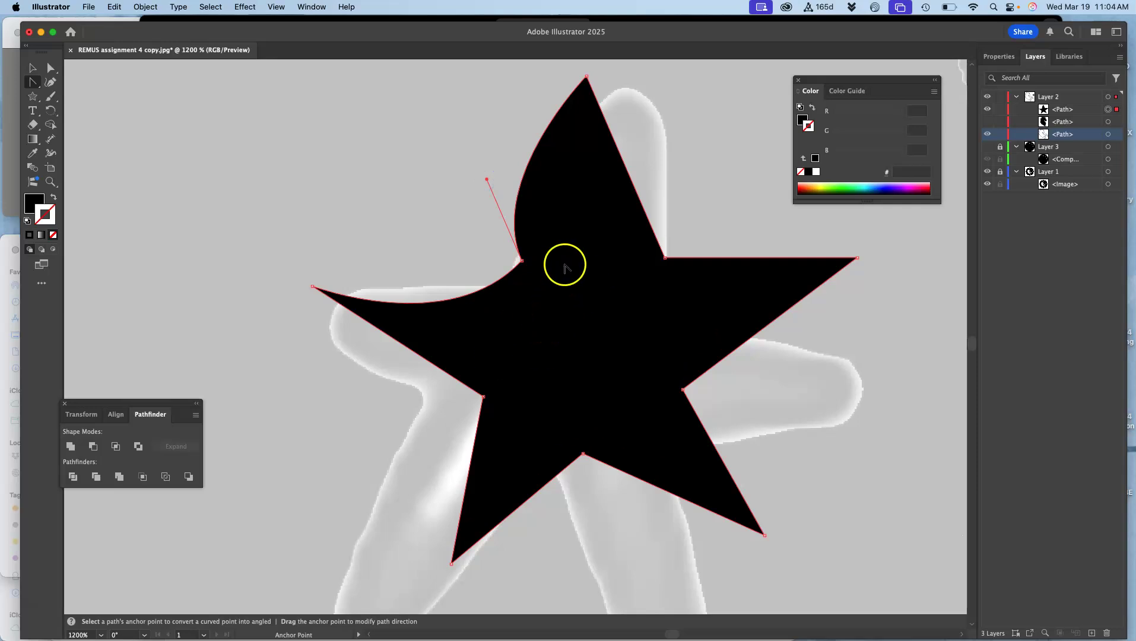
- Undo the star's curve edit and delete the star drawn over the lowest reference star
key(super+z)
key(Delete)
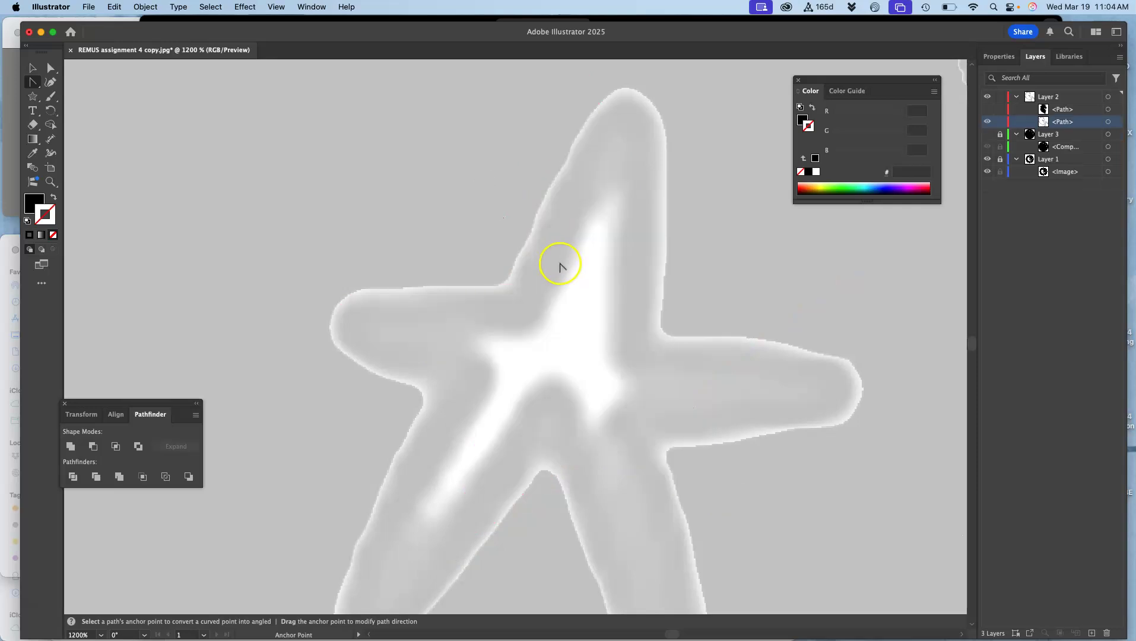
scroll(559, 265, down, 10)
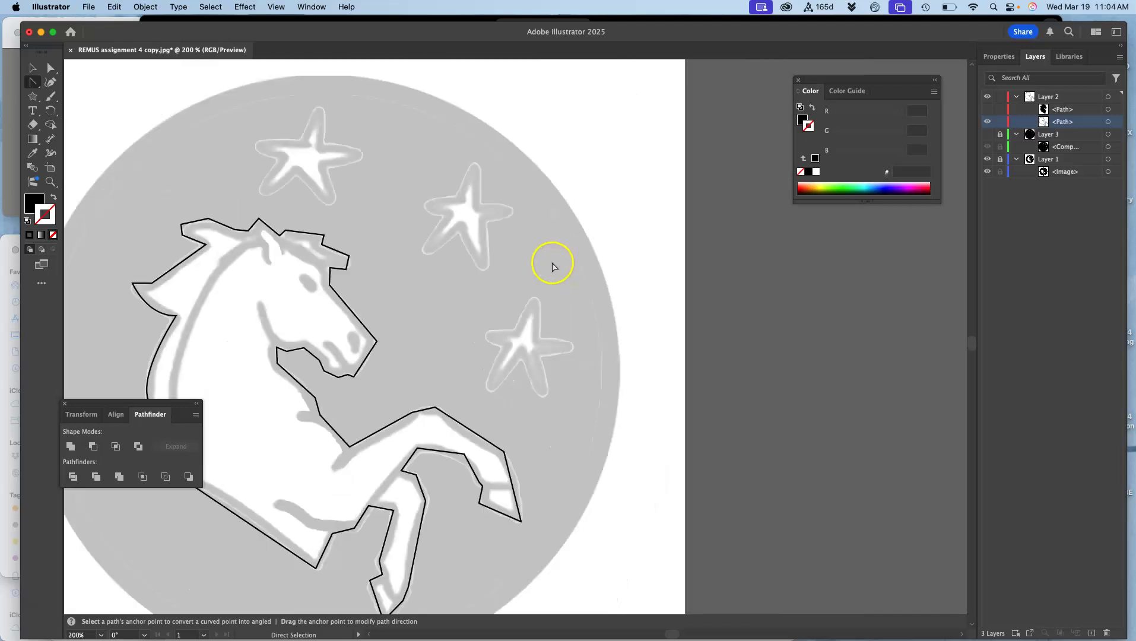
drag(501, 299, 620, 198)
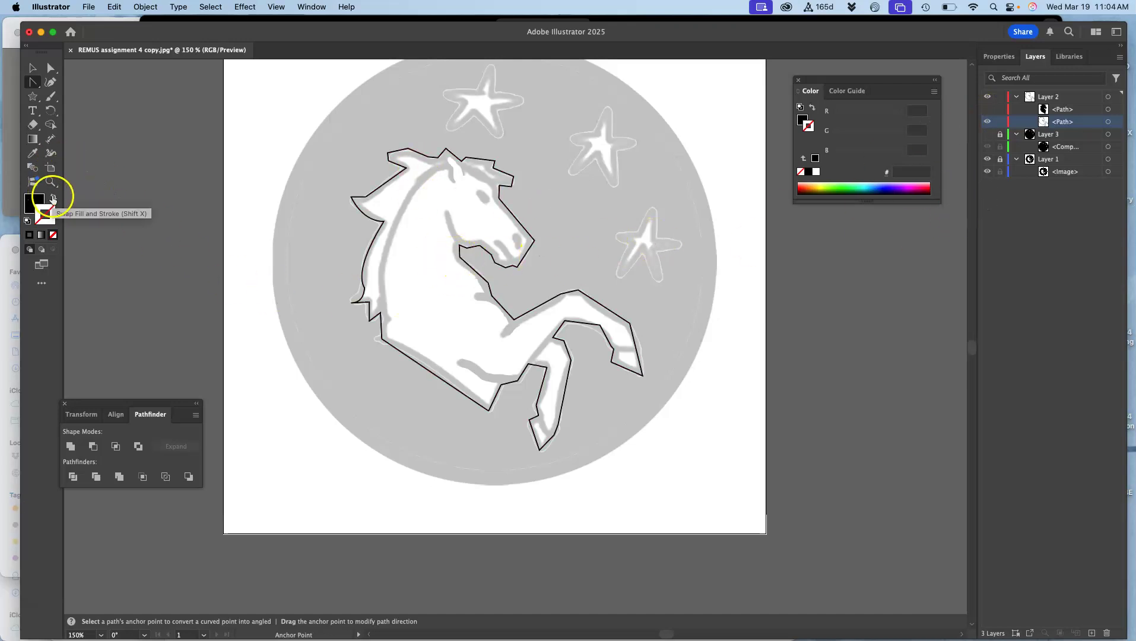
- Compare the unfilled horse outline with the filled black horse silhouette by switching which path is visible
click(1108, 121)
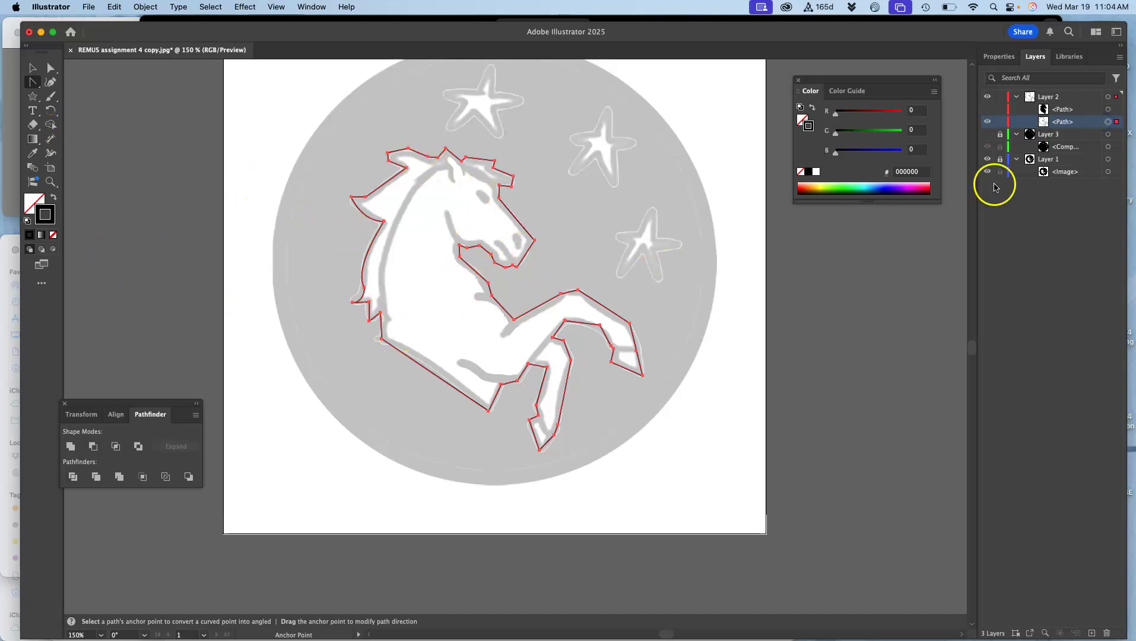
click(987, 108)
click(987, 121)
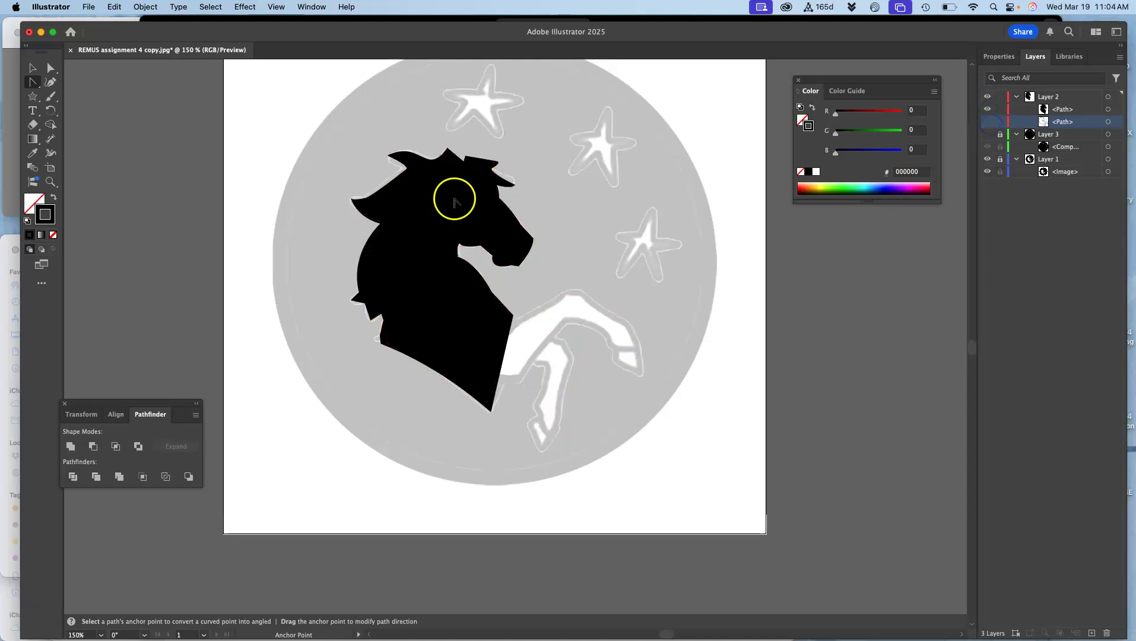
click(988, 122)
click(986, 109)
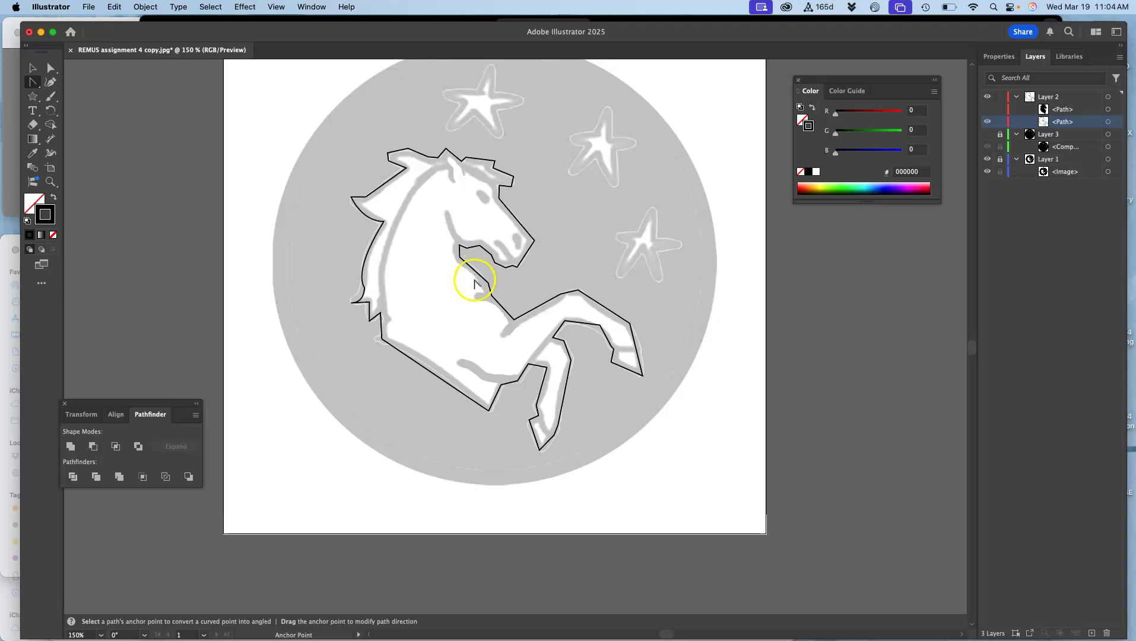
- Curve the horse outline at the chest-to-foreleg notch, the raised foreleg's inner bend and its upper edge with the Anchor Point tool
scroll(474, 284, up, 5)
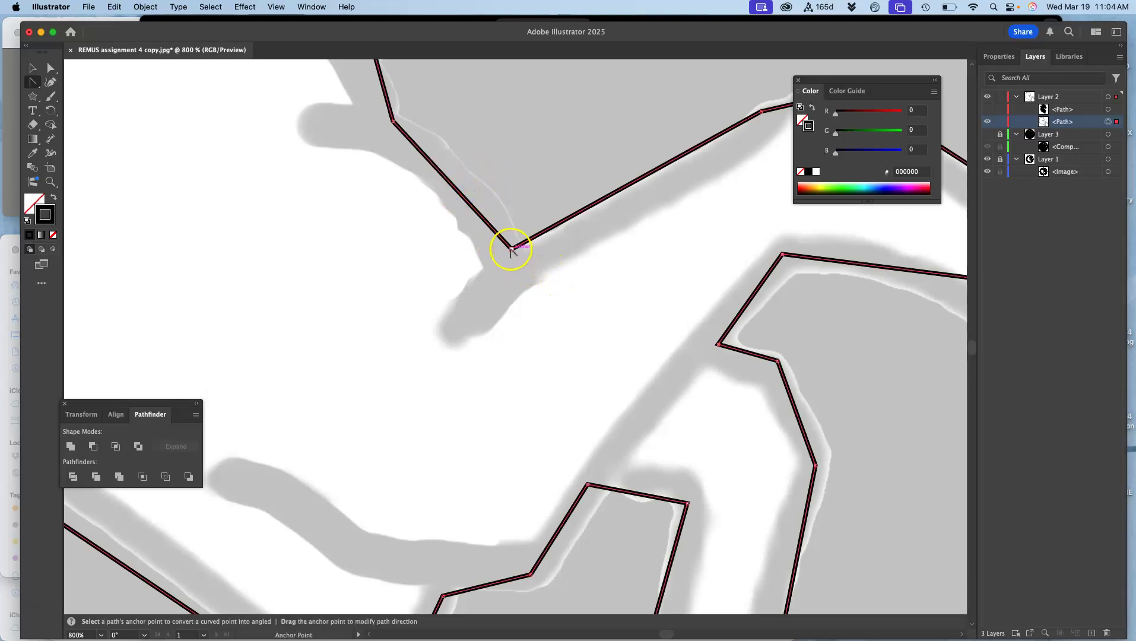
drag(513, 250, 500, 169)
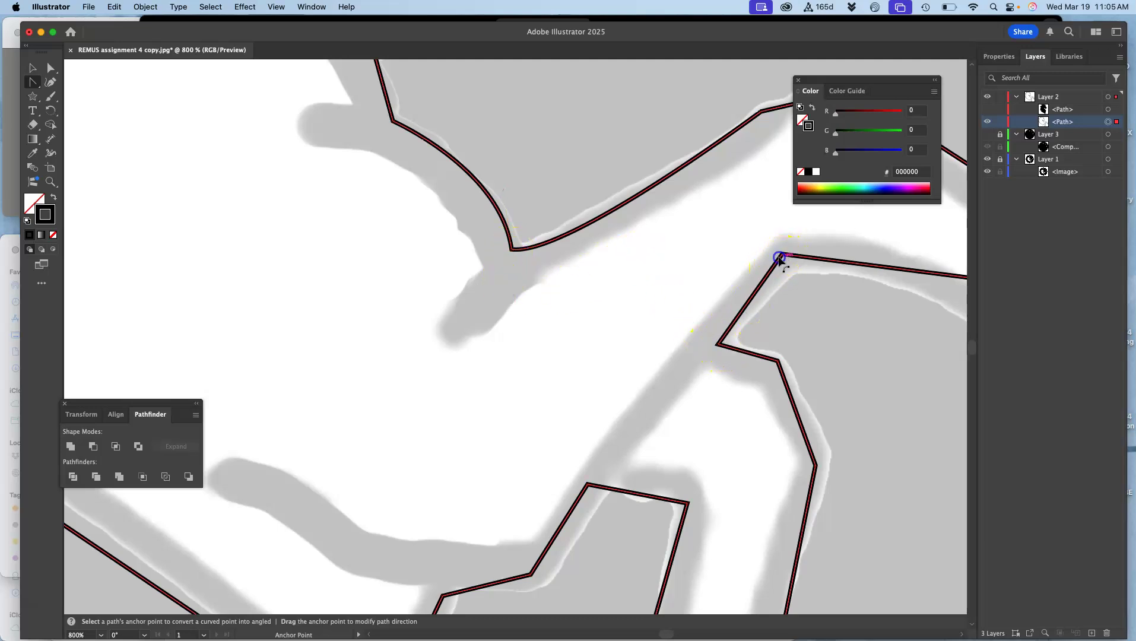
drag(783, 256, 824, 236)
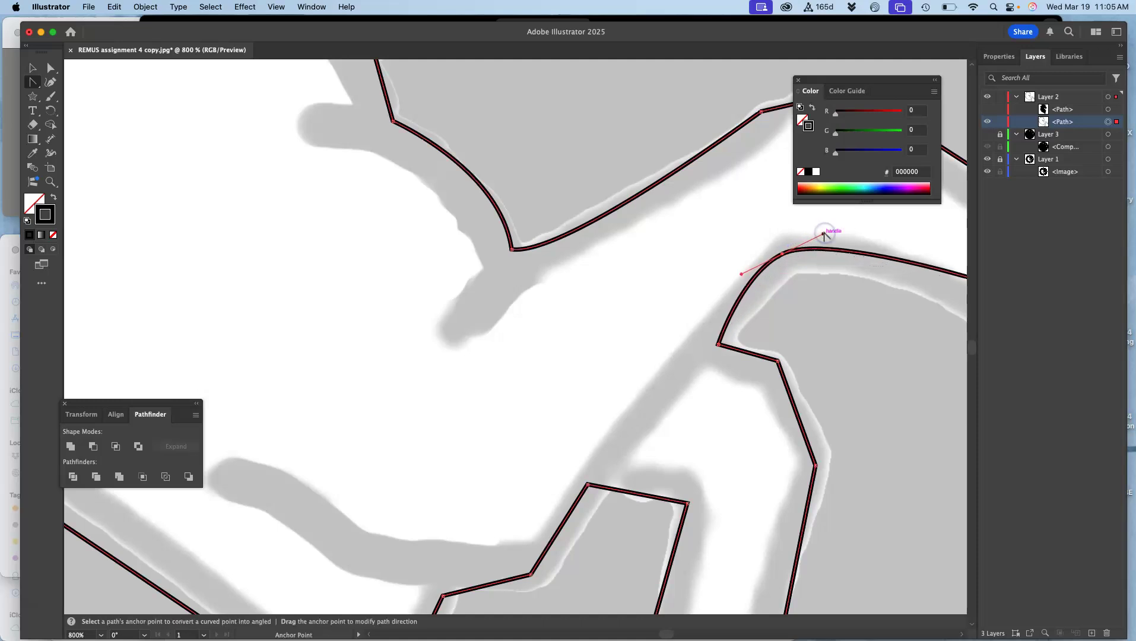
drag(742, 274, 421, 263)
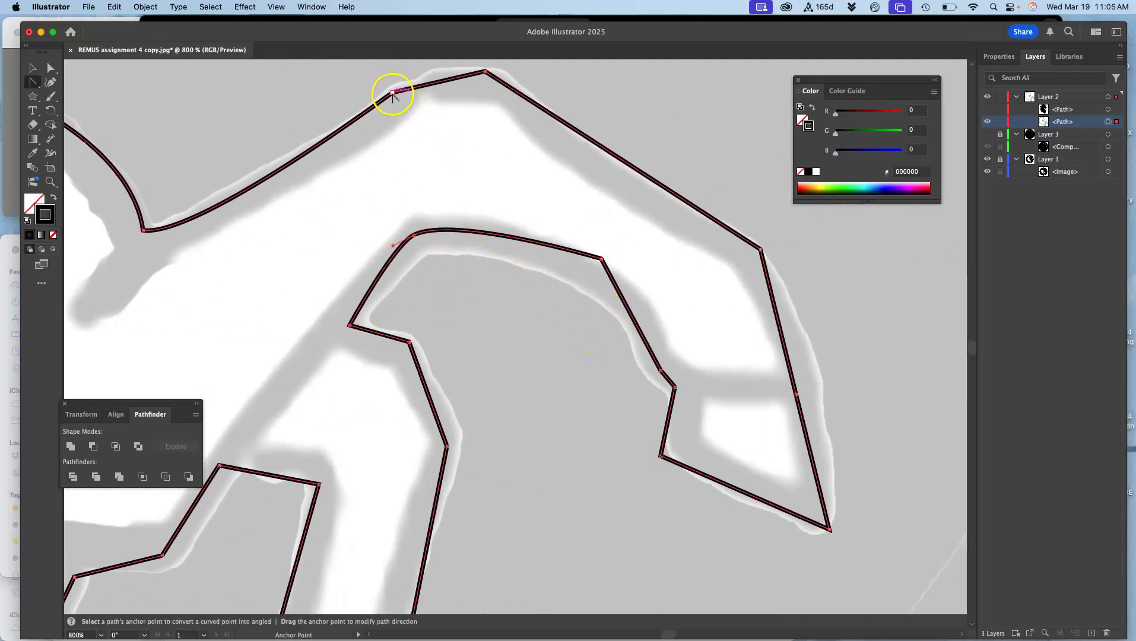
drag(418, 150, 454, 283)
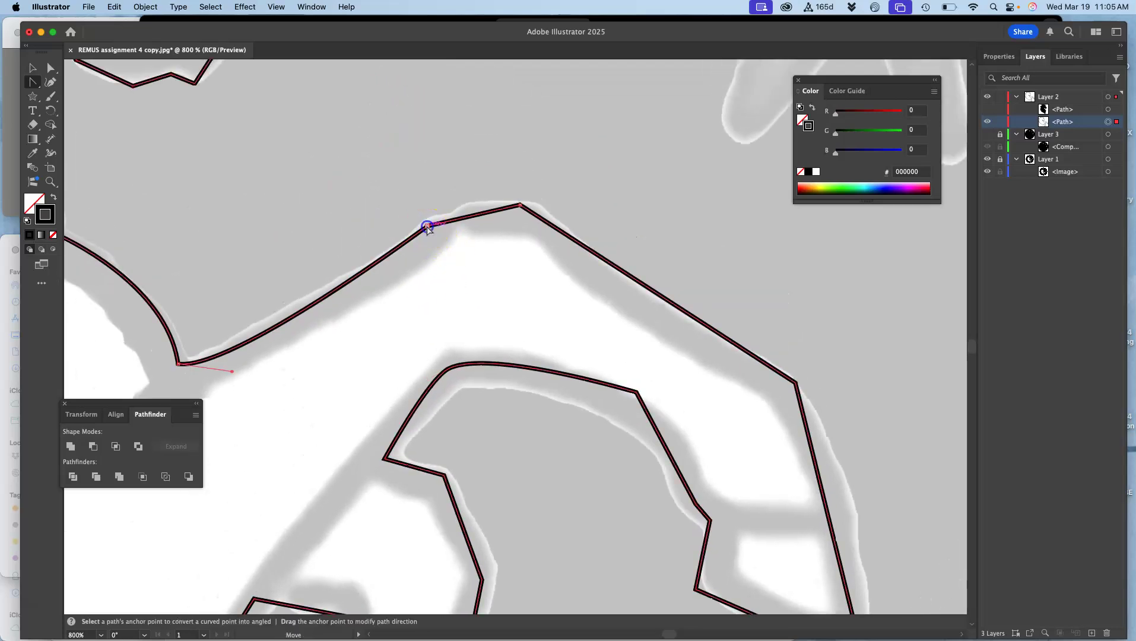
drag(427, 227, 373, 254)
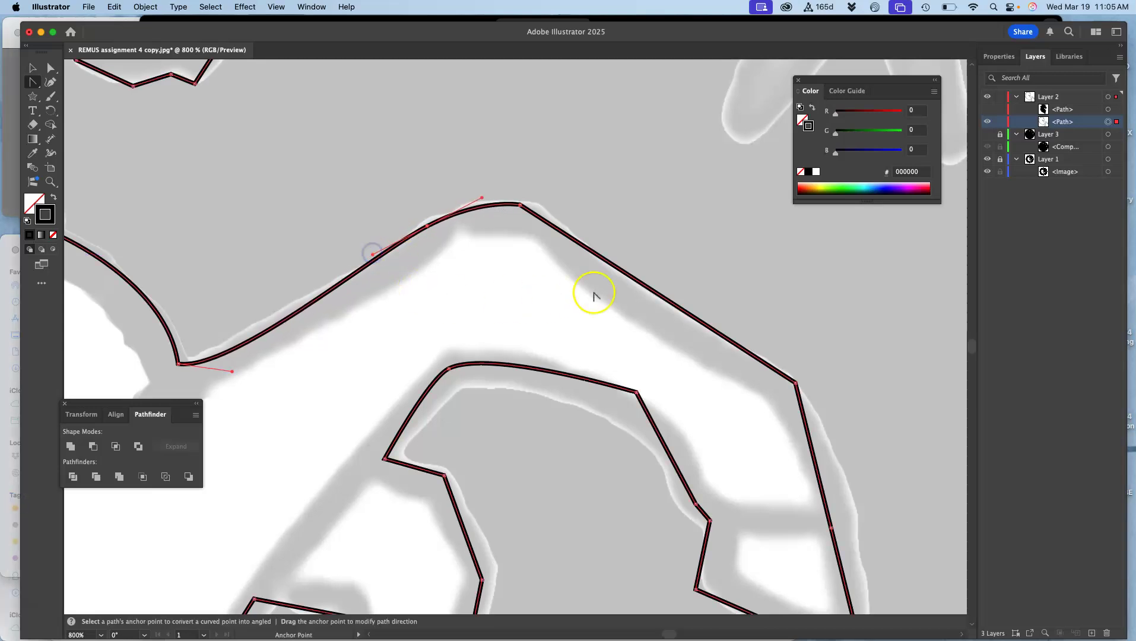
- Curve the horse outline around the lower joint on the raised foreleg's outer edge with the Anchor Point tool
drag(712, 386, 643, 187)
mouse_move(734, 185)
mouse_down()
mouse_move(749, 205)
mouse_move(733, 178)
mouse_up()
drag(716, 145, 700, 132)
- Curve the horse outline at the top front edge of the lower foreleg with the Anchor Point tool
key(space)
drag(686, 276, 756, 443)
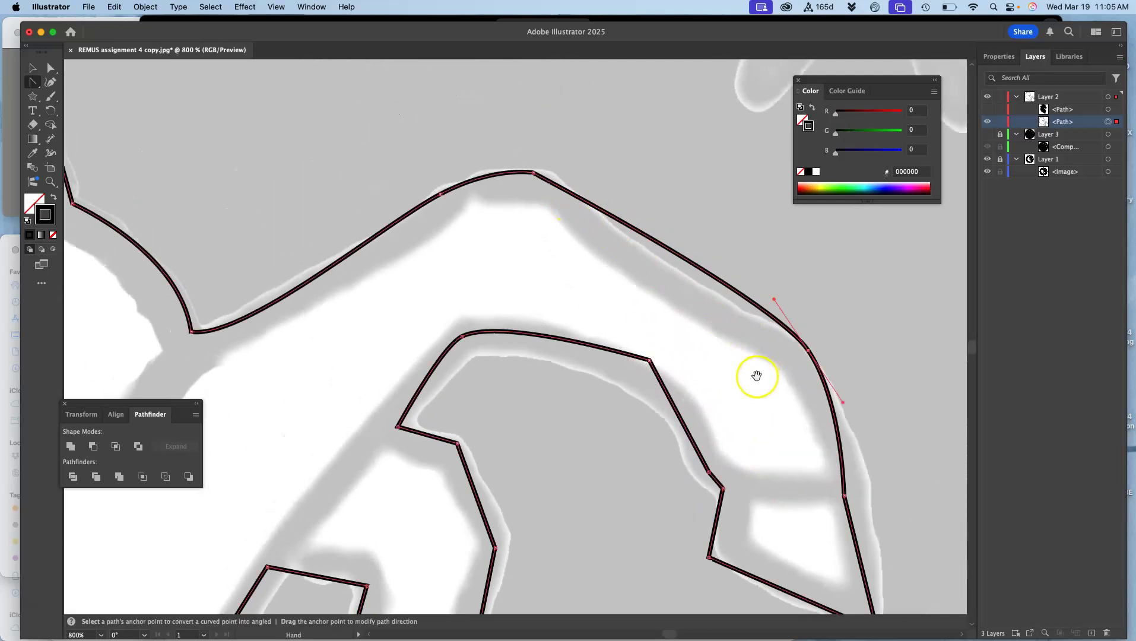
drag(756, 375, 741, 238)
drag(532, 325, 586, 212)
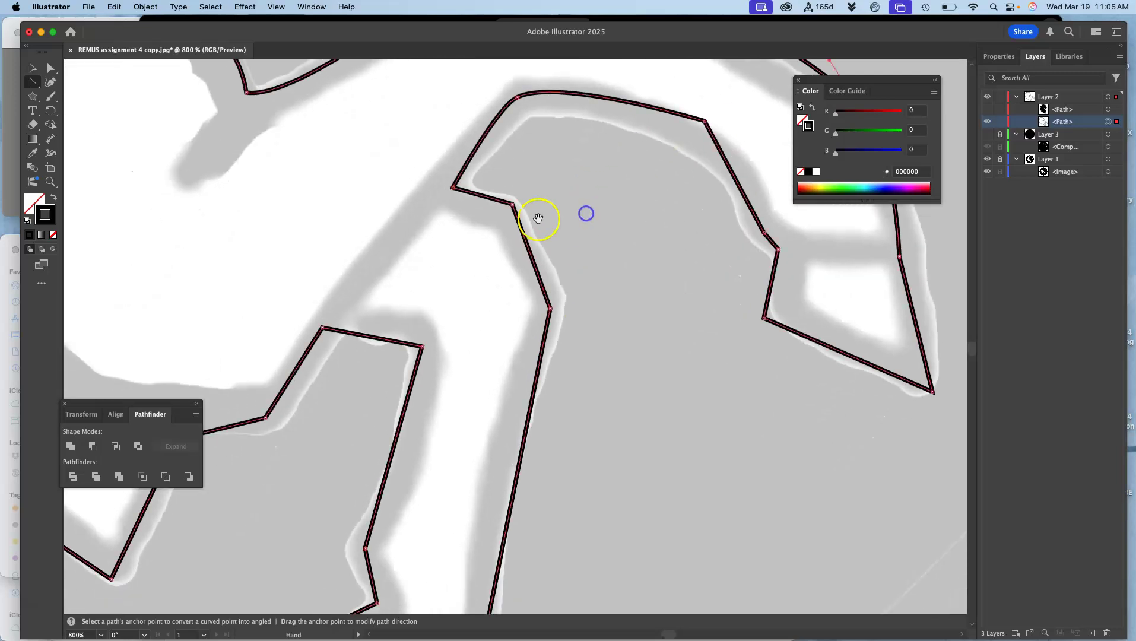
drag(512, 205, 552, 261)
click(588, 267)
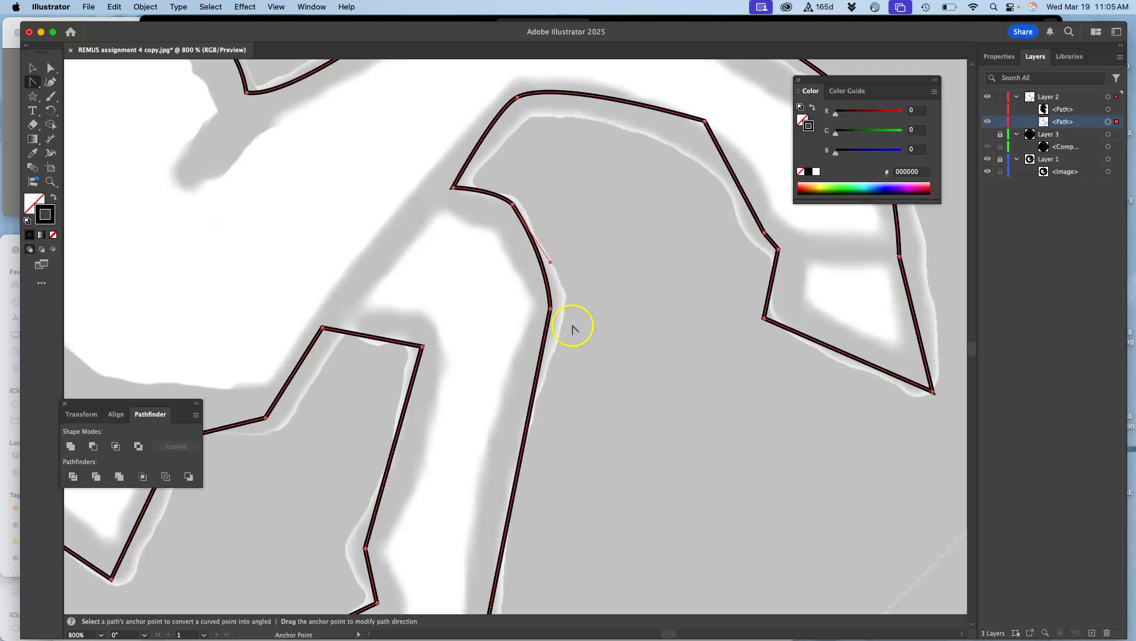
- Round the horse outline where the lower foreleg's rear edge meets the belly notch
super+click(604, 317)
drag(565, 397, 695, 227)
drag(643, 305, 682, 252)
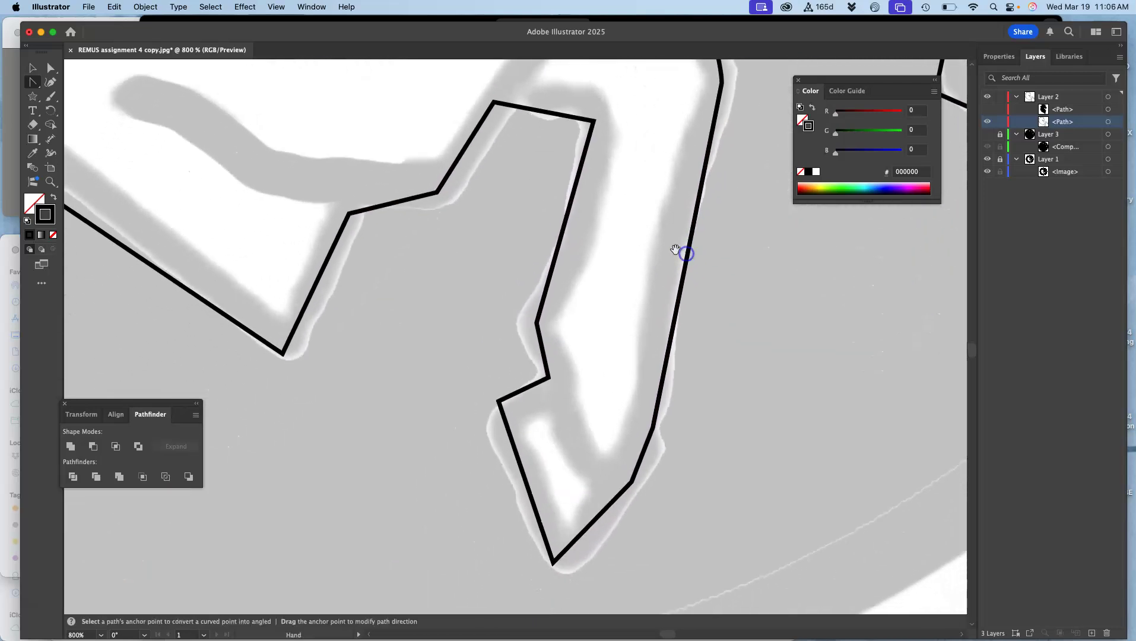
drag(594, 122, 594, 174)
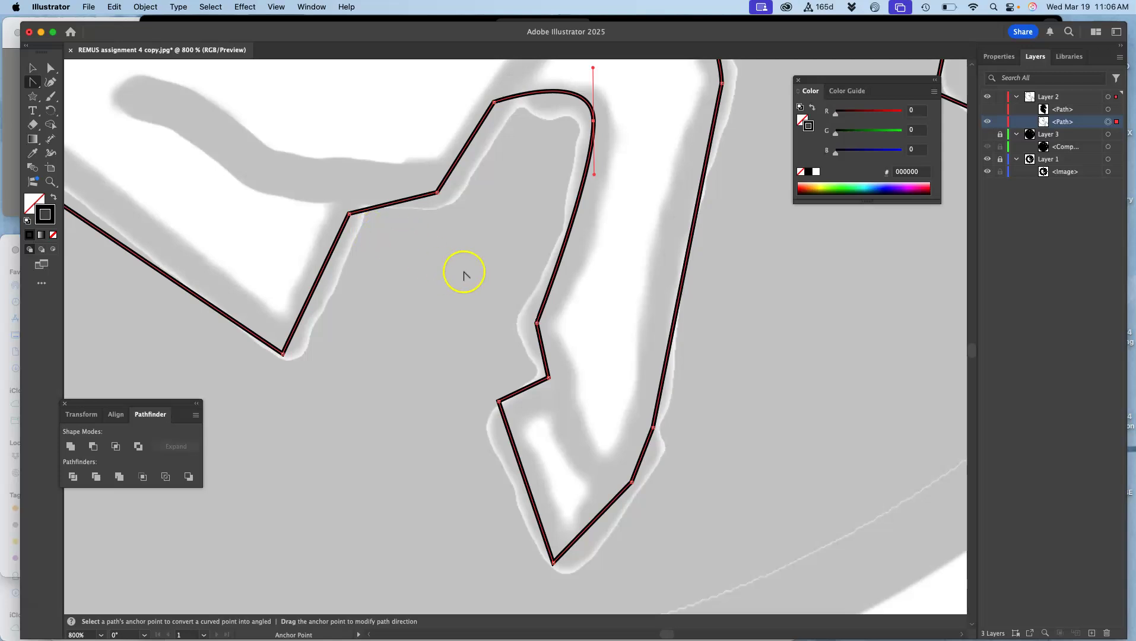
super+click(484, 295)
- Select the refined horse outline path and swap its colors to a black fill with no stroke
key(super+minus)
key(super+minus)
key(super+minus)
key(super+minus)
key(super+minus)
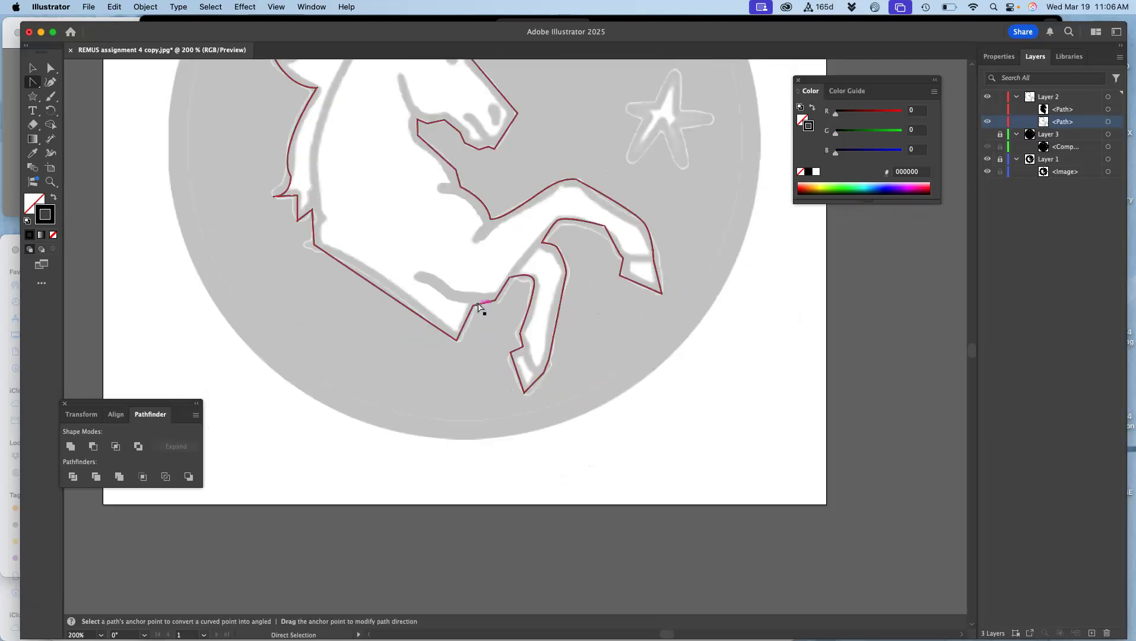
key(space)
drag(495, 199, 476, 271)
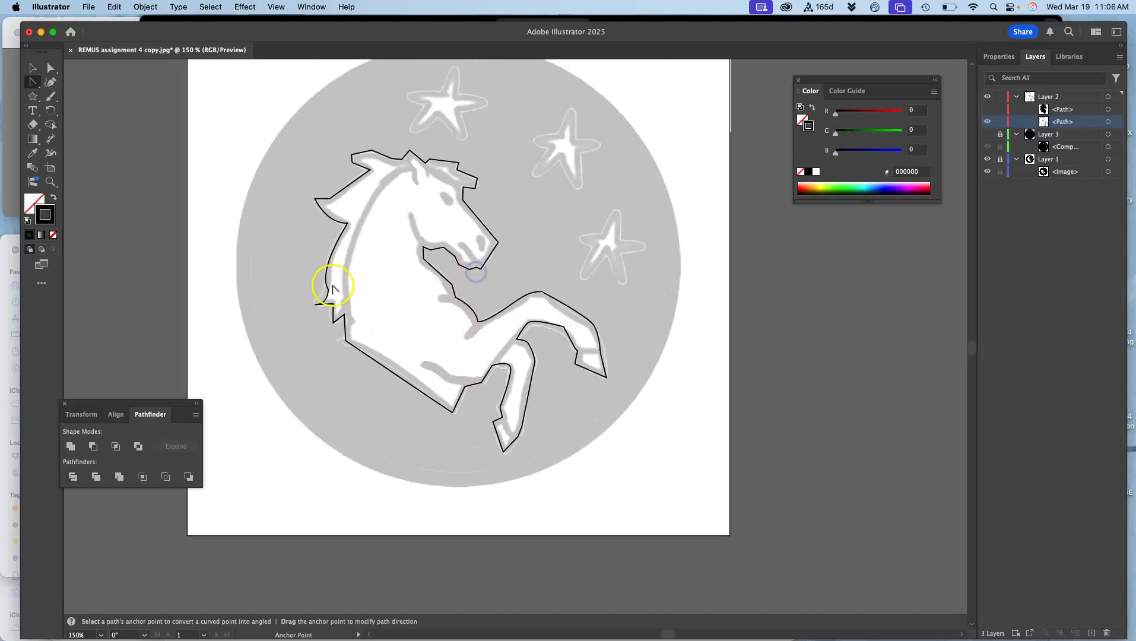
click(54, 197)
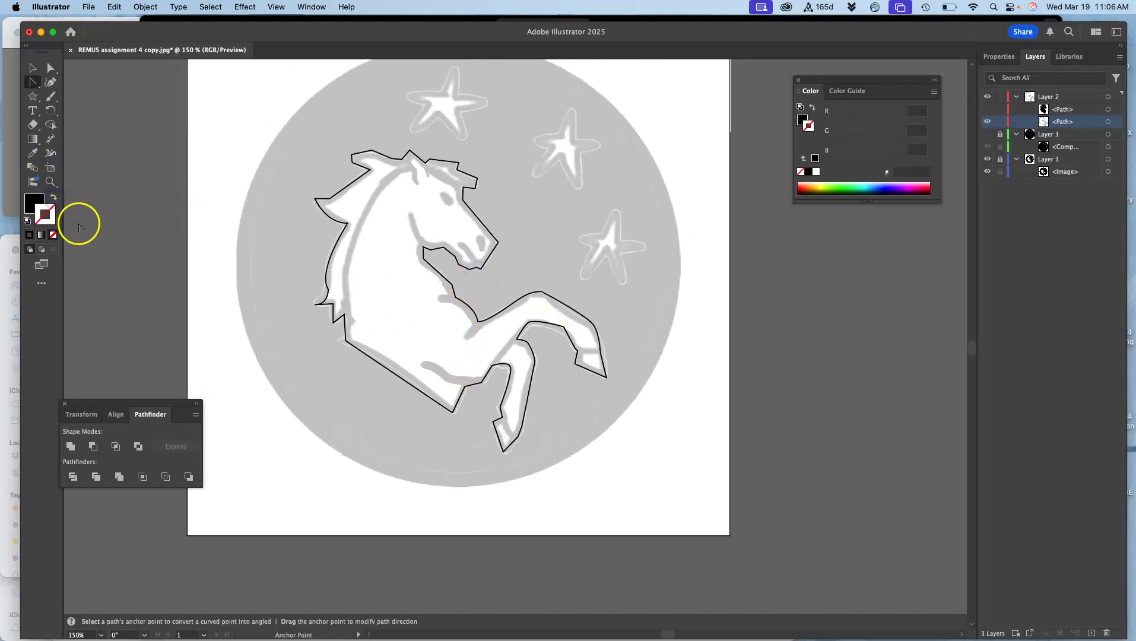
click(53, 198)
click(33, 67)
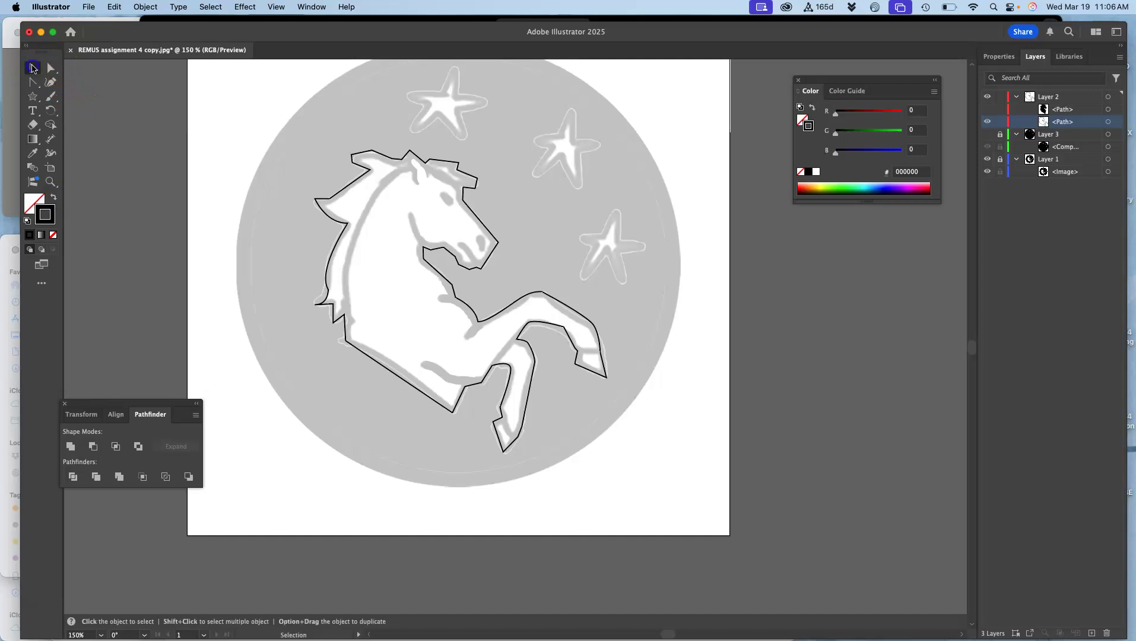
click(1108, 122)
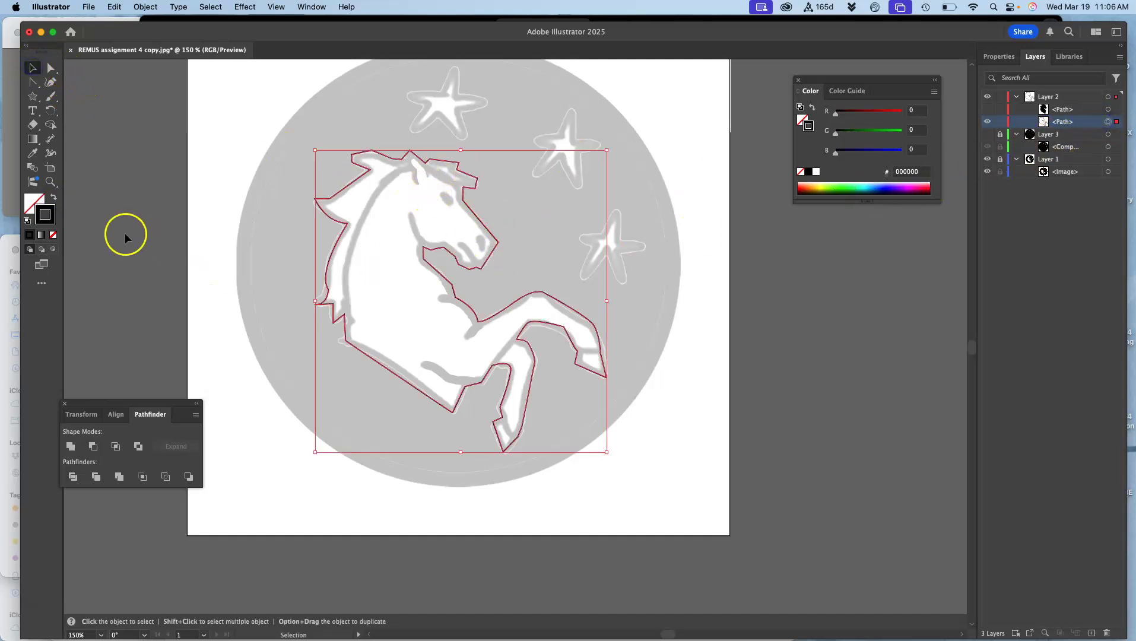
click(54, 198)
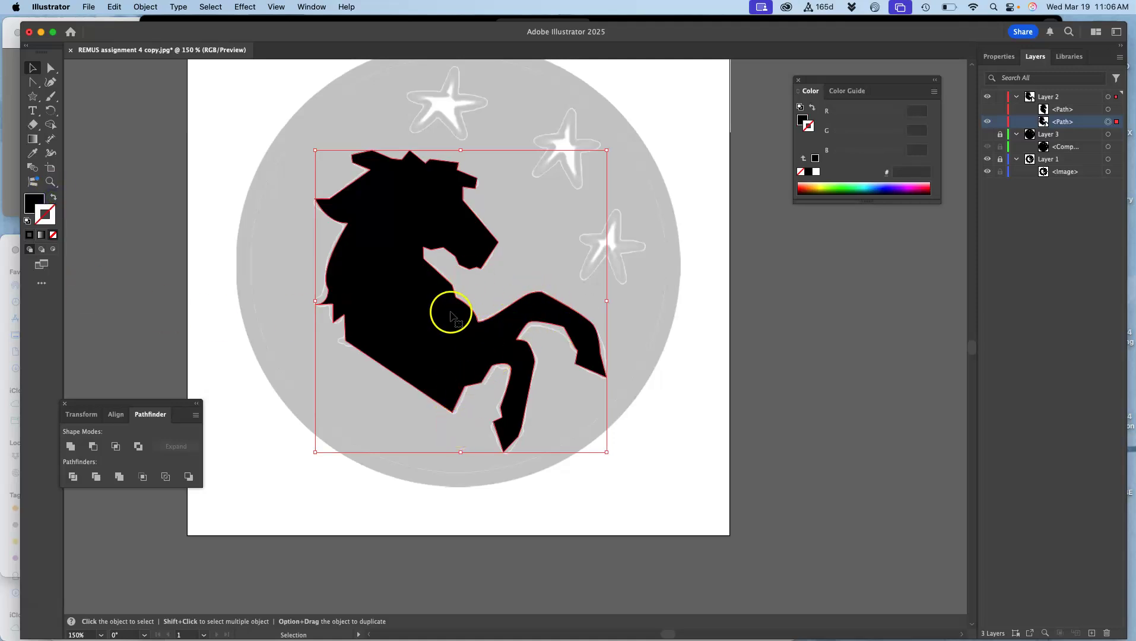
- Hide and lock Layer 2, and add a new layer above it
click(990, 98)
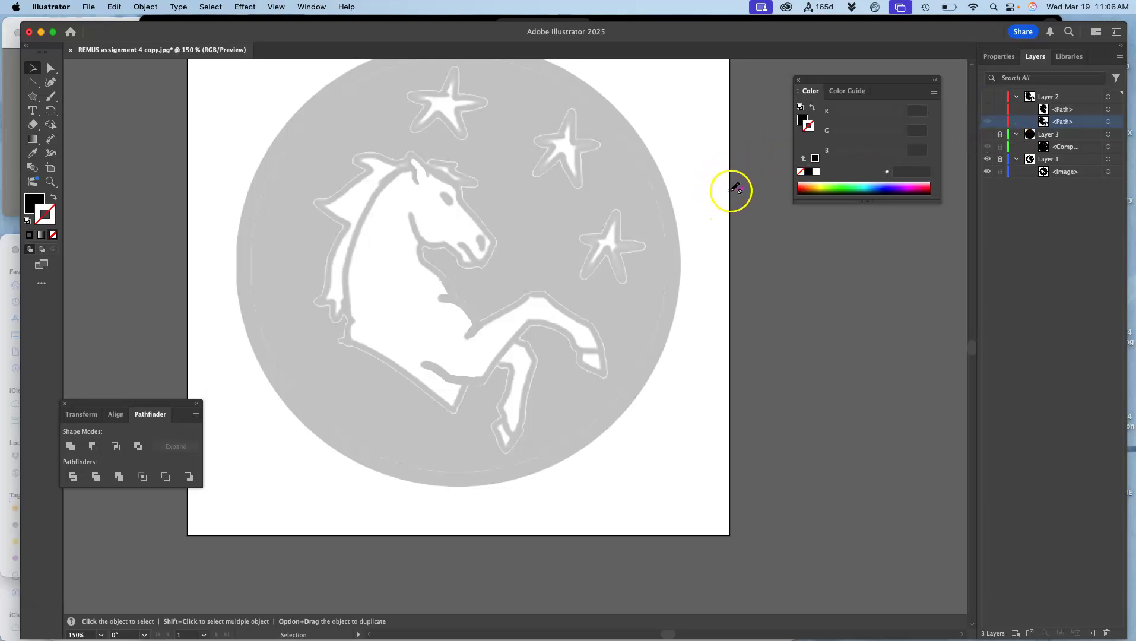
drag(715, 227, 718, 284)
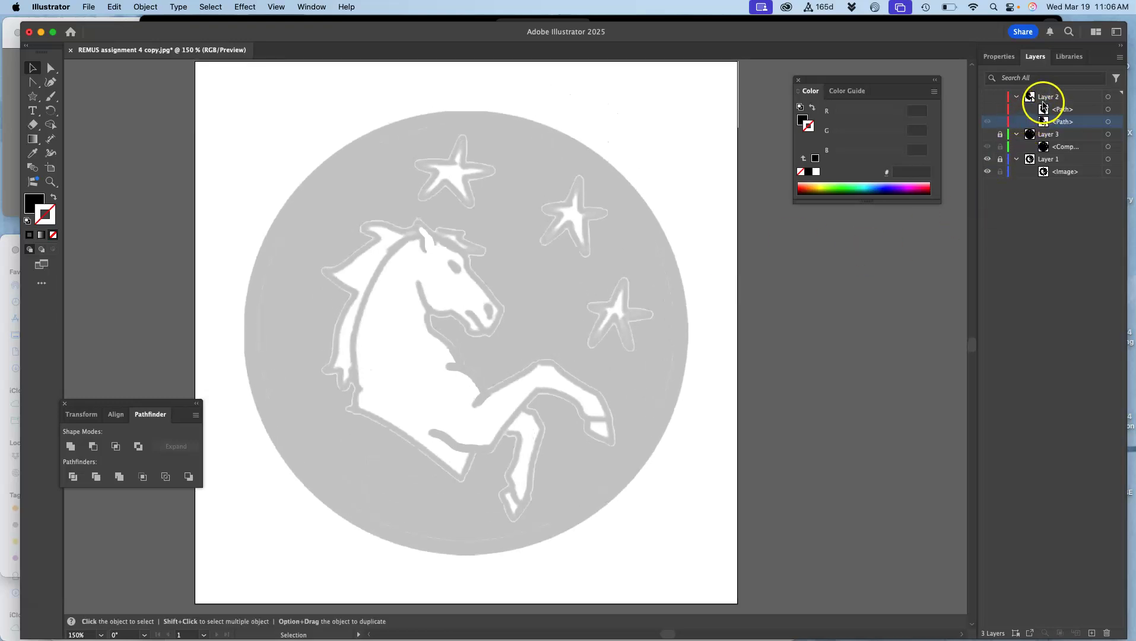
click(1040, 97)
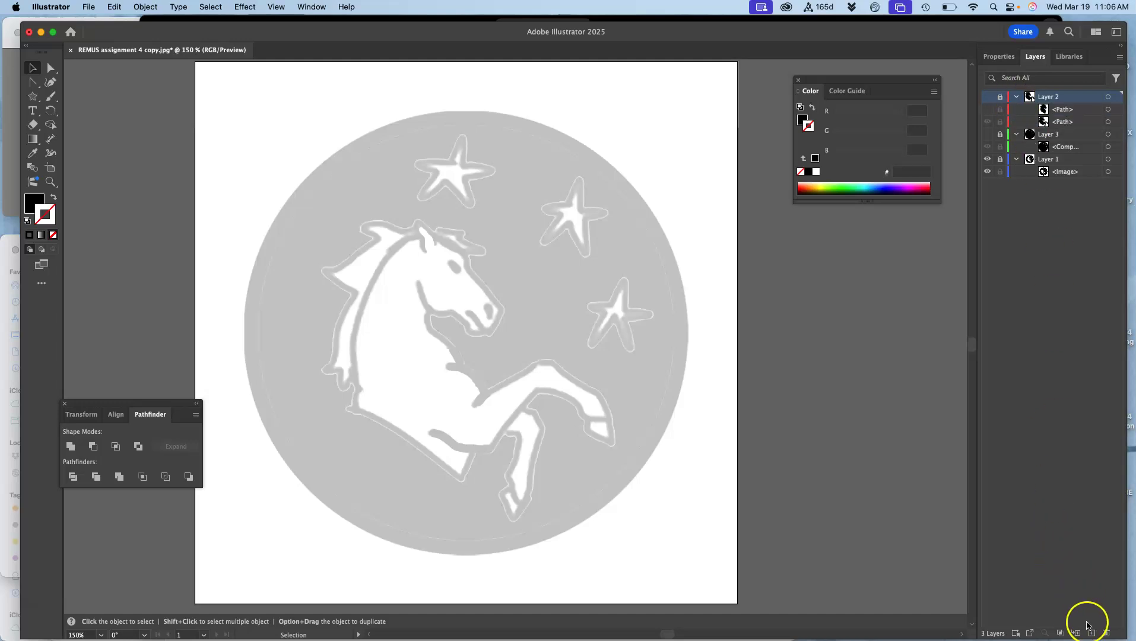
click(1092, 634)
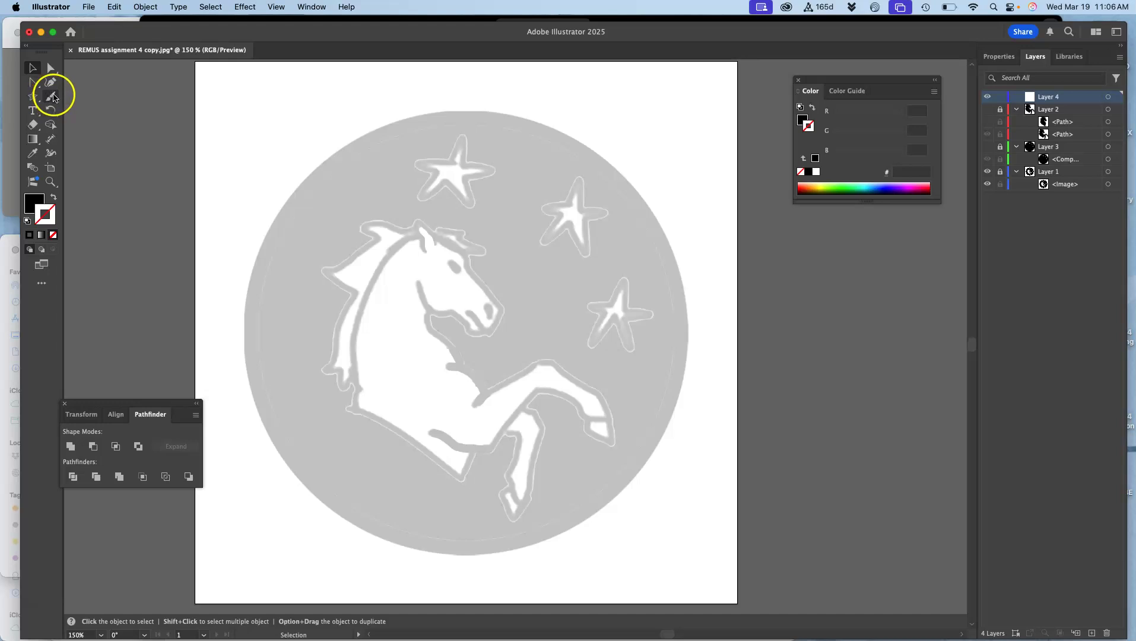
- Choose the Pencil tool and confirm its options with Fidelity one notch short of Smooth
click(51, 102)
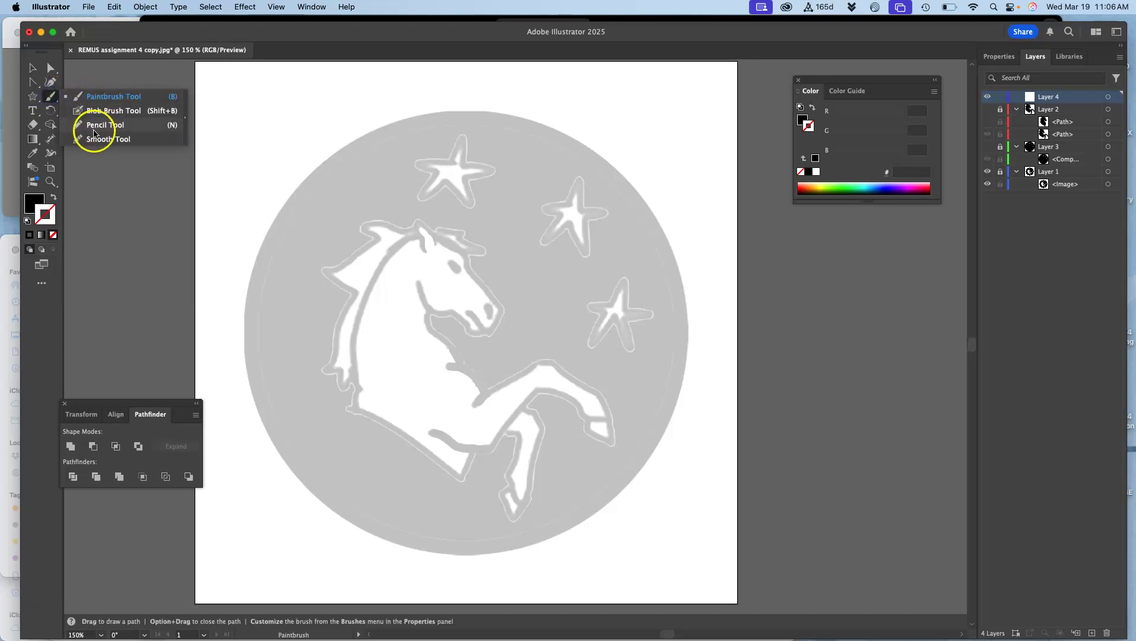
click(98, 126)
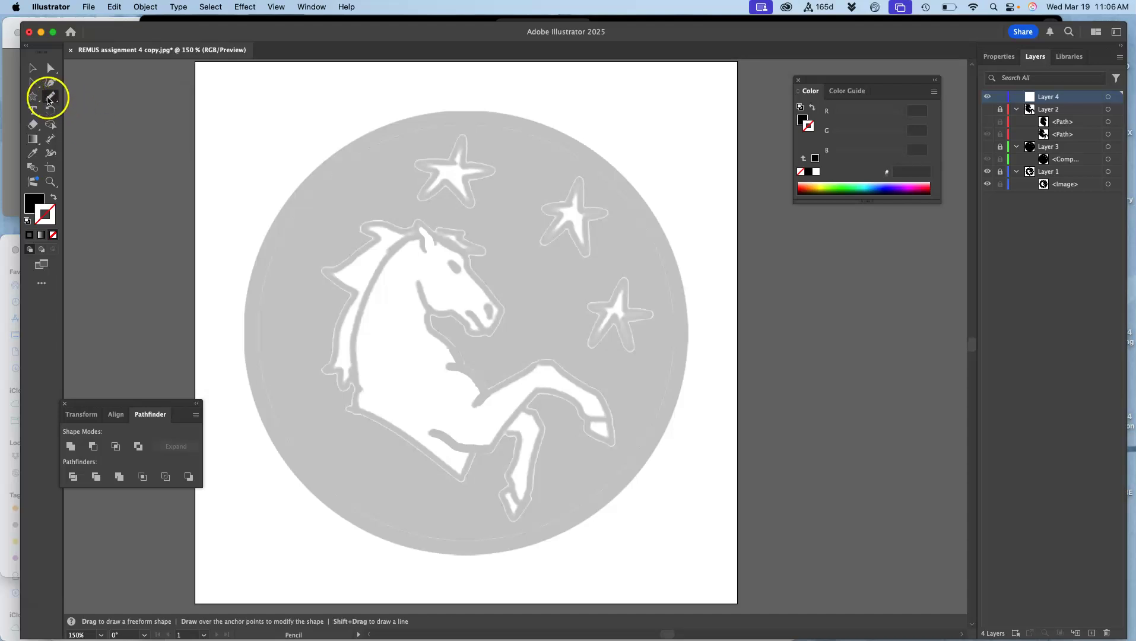
double_click(51, 96)
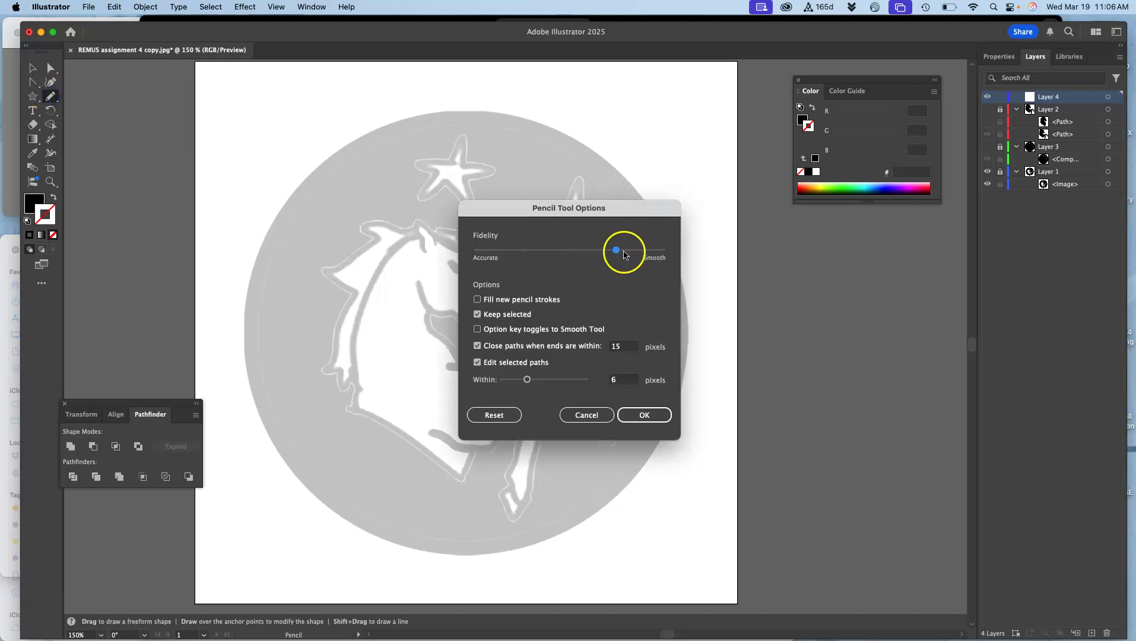
mouse_move(615, 247)
mouse_down()
mouse_move(631, 262)
mouse_move(614, 248)
mouse_move(579, 254)
mouse_move(599, 248)
mouse_up()
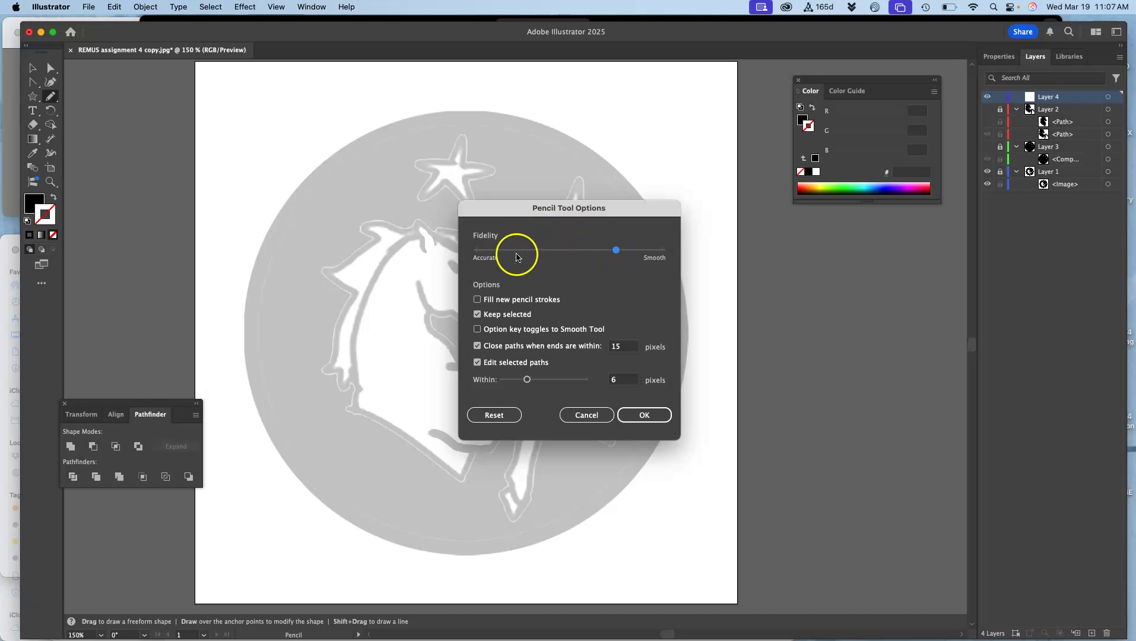
click(645, 416)
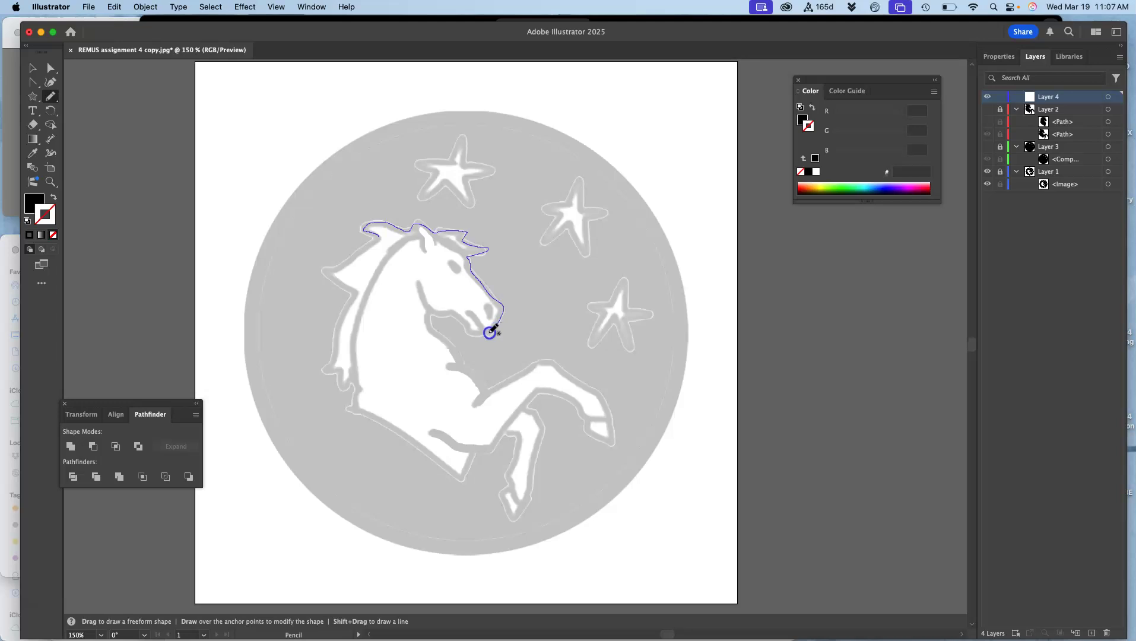
- Trace the entire horse silhouette freehand as one closed path with the Pencil tool
drag(454, 316, 432, 315)
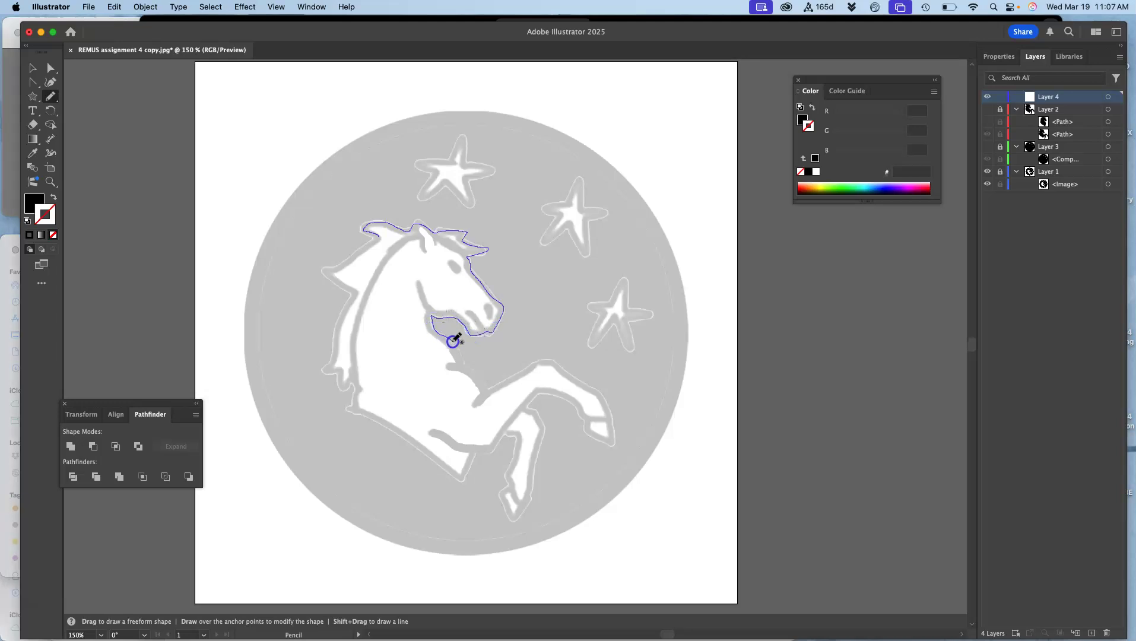
drag(466, 356, 486, 383)
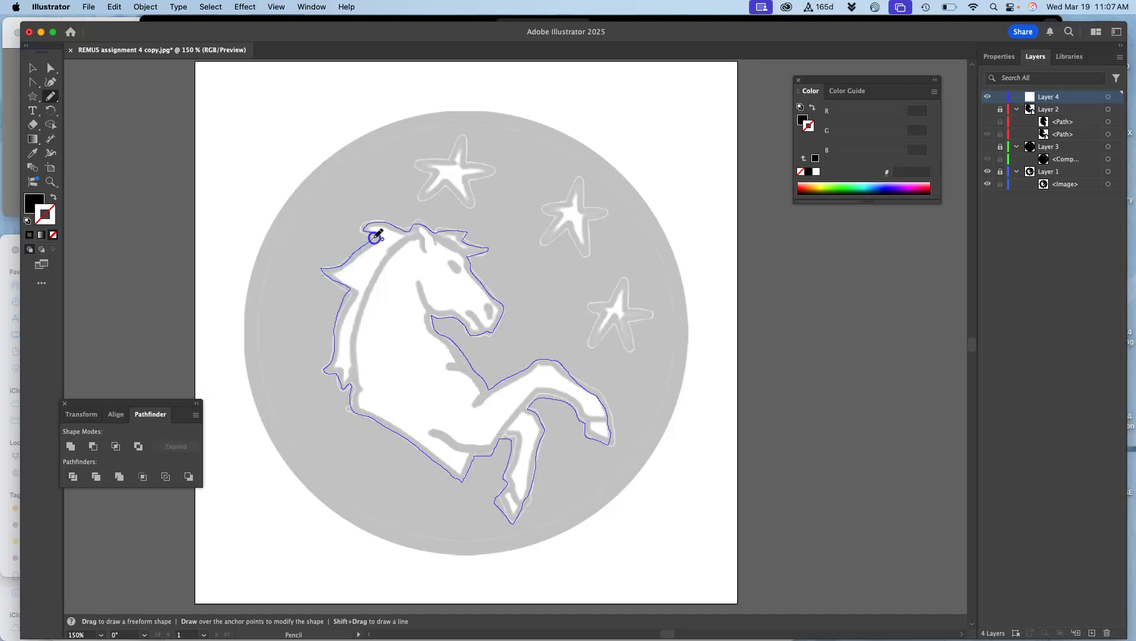
drag(377, 234, 374, 226)
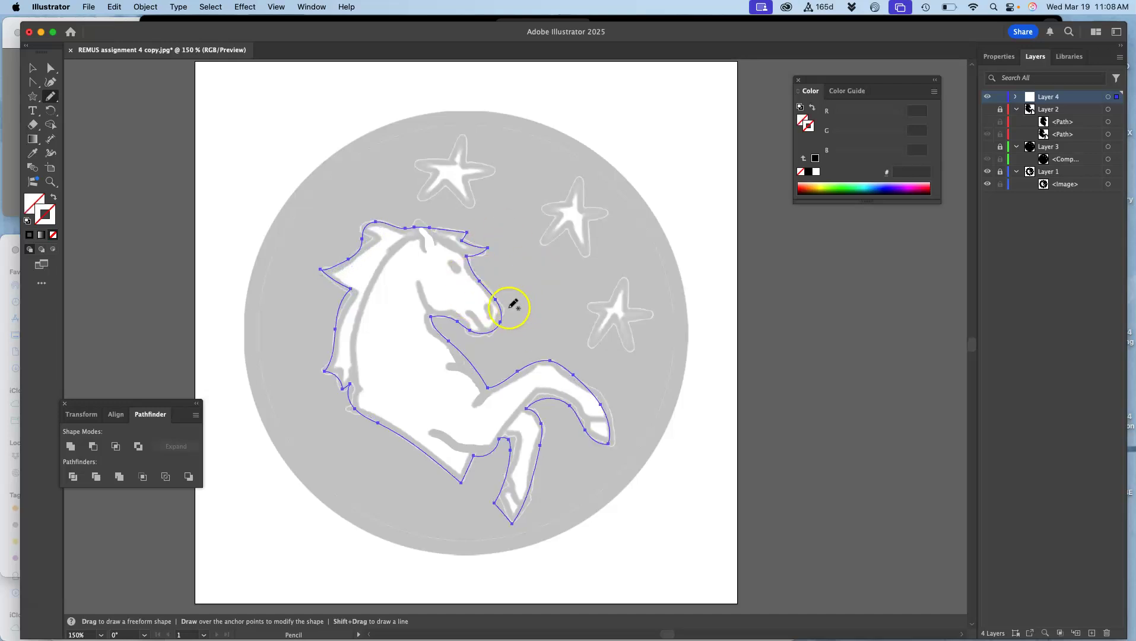
- Give the pencil-drawn horse path a black stroke and no fill
key(super+equal)
key(super+equal)
key(super+equal)
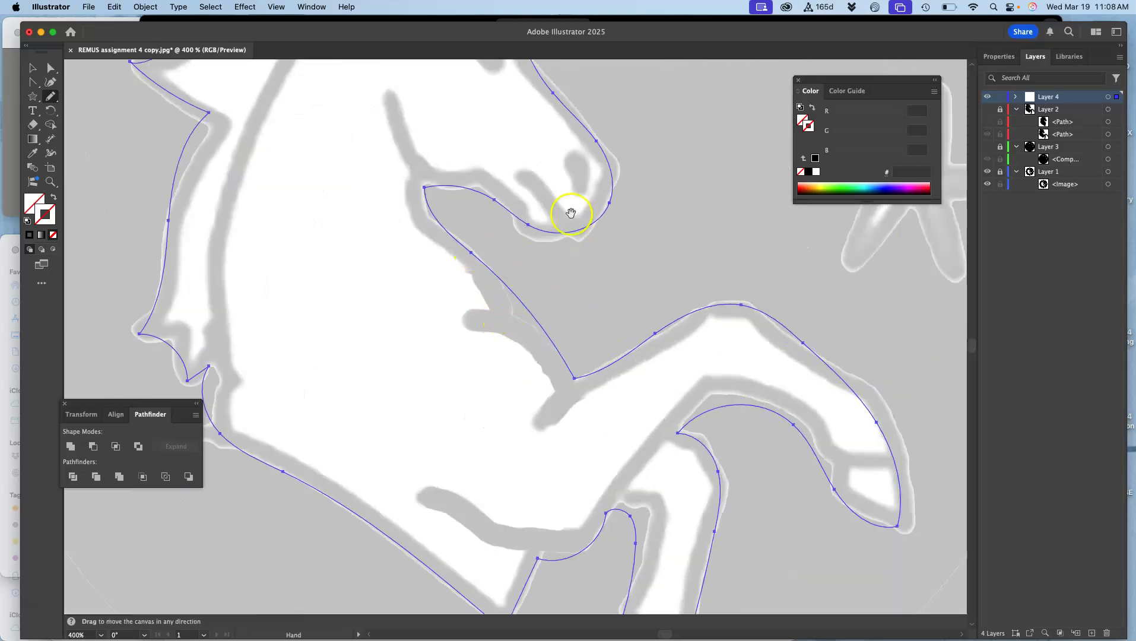
scroll(571, 216, up, 5)
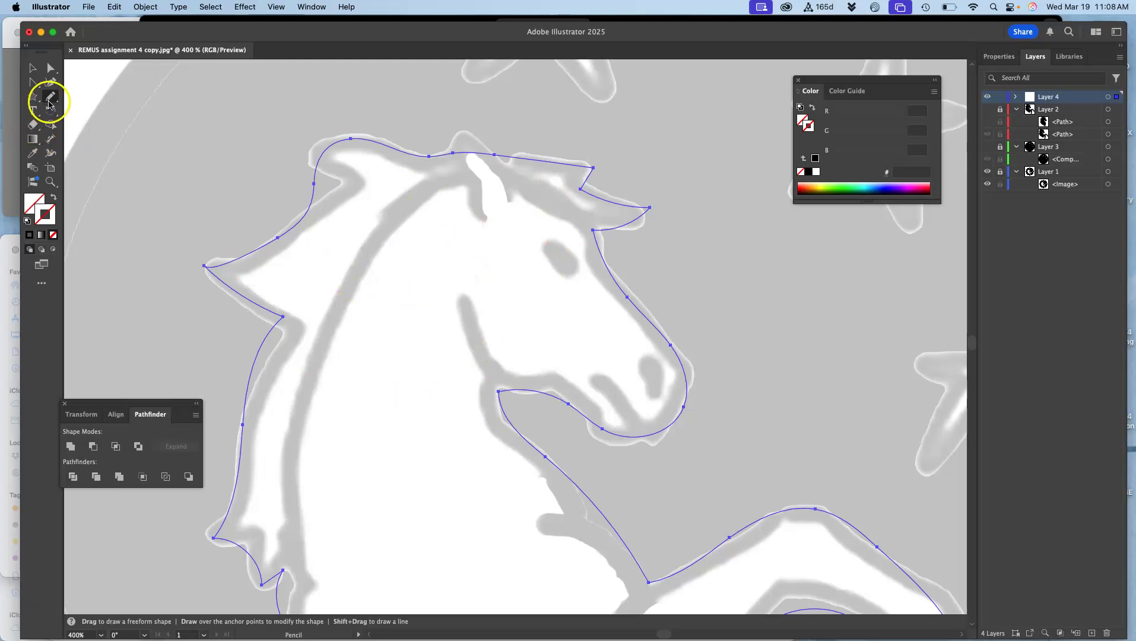
click(33, 235)
click(53, 197)
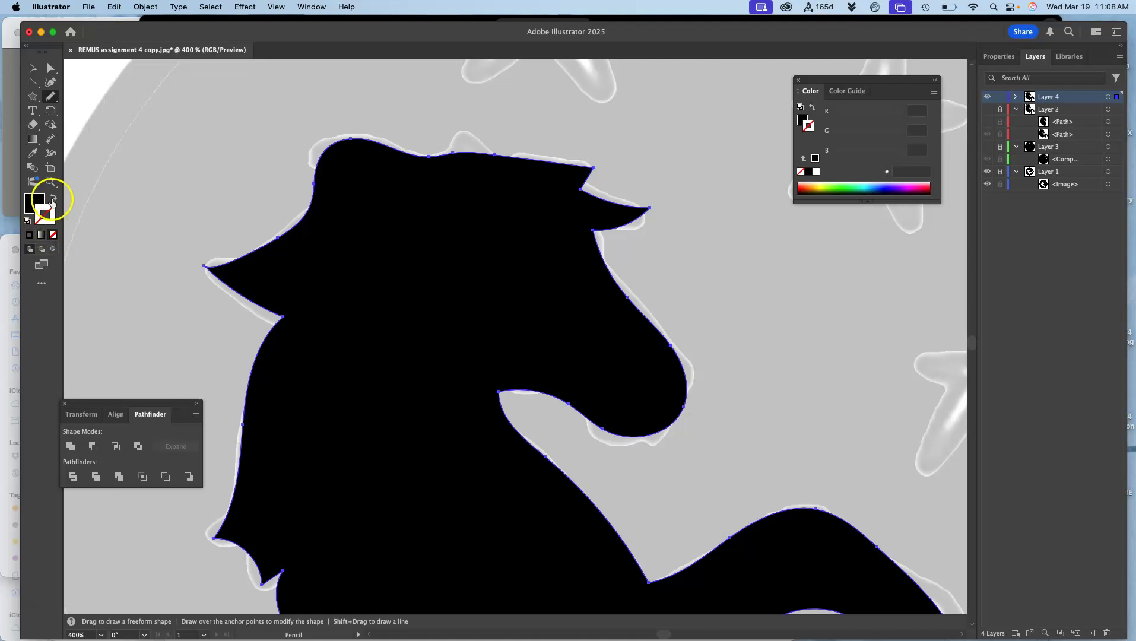
click(52, 201)
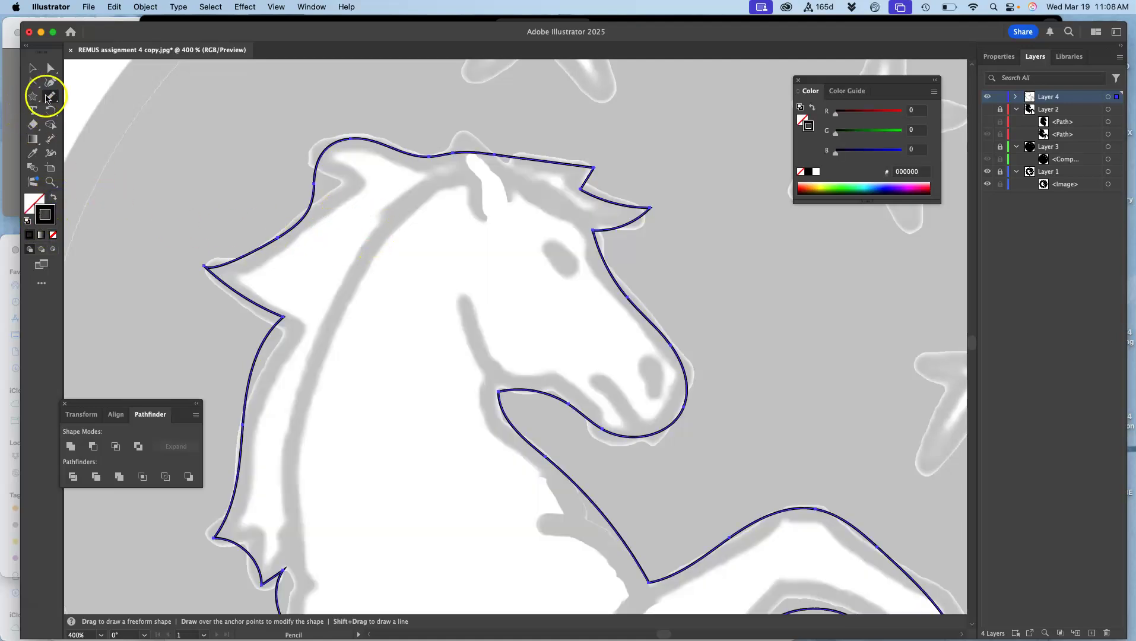
- Set the Pencil tool's Fidelity to the midpoint between Accurate and Smooth
double_click(49, 97)
click(571, 250)
click(643, 414)
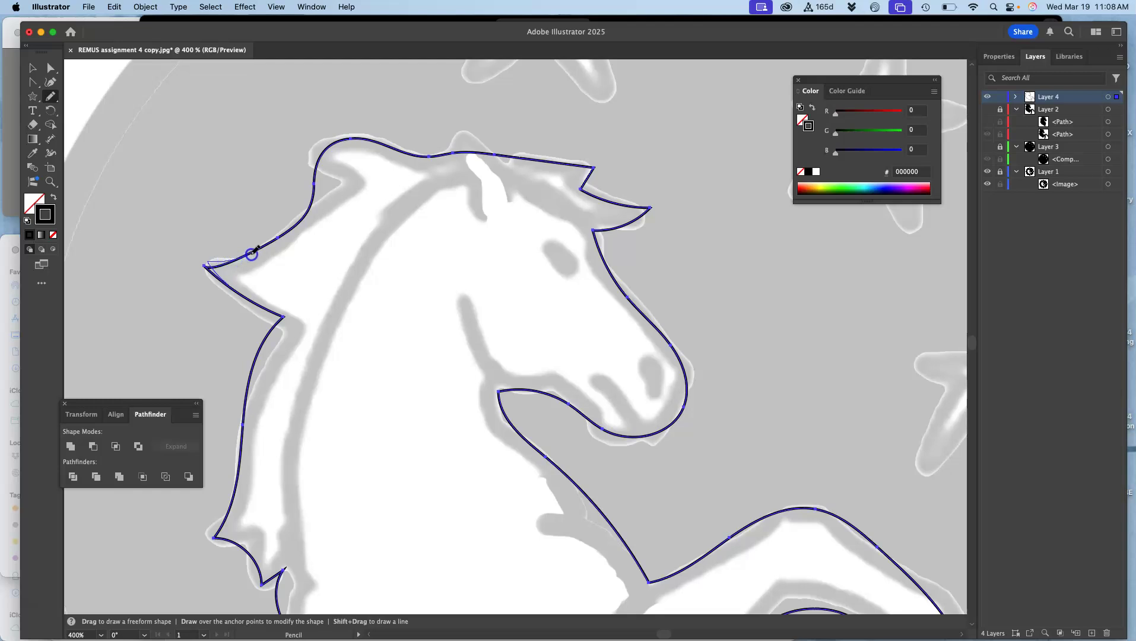
- Redraw the horse path over the upper mane, ear and forelock with the Pencil tool to match the reference
mouse_move(356, 179)
mouse_down()
mouse_move(321, 160)
mouse_move(346, 141)
mouse_move(375, 146)
mouse_up()
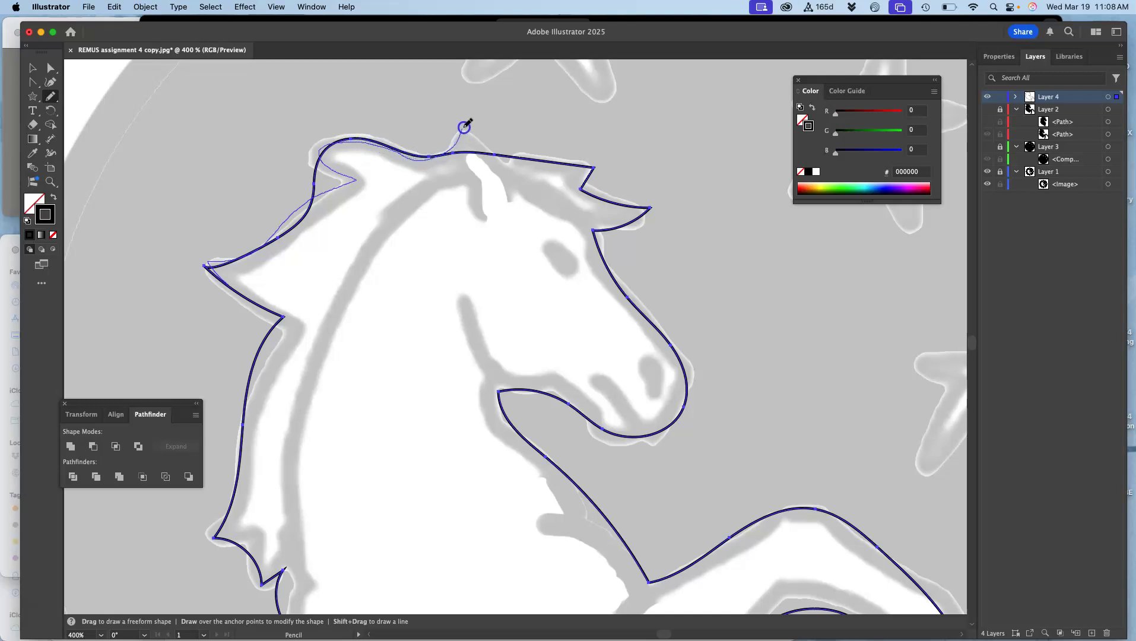
drag(497, 156, 518, 156)
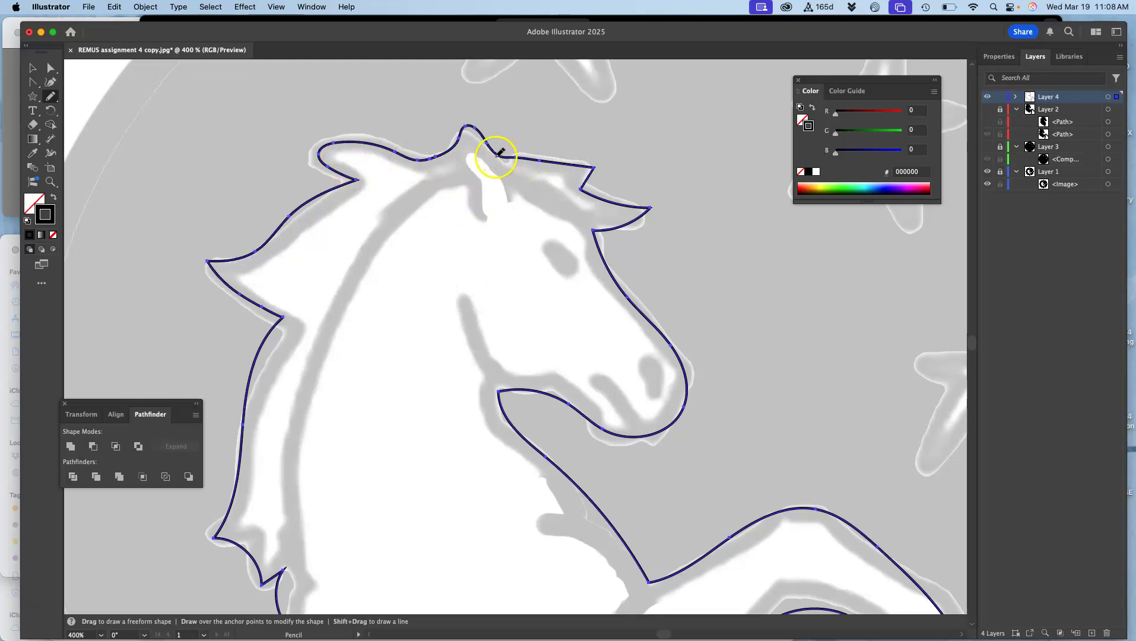
drag(496, 156, 506, 168)
drag(588, 164, 589, 166)
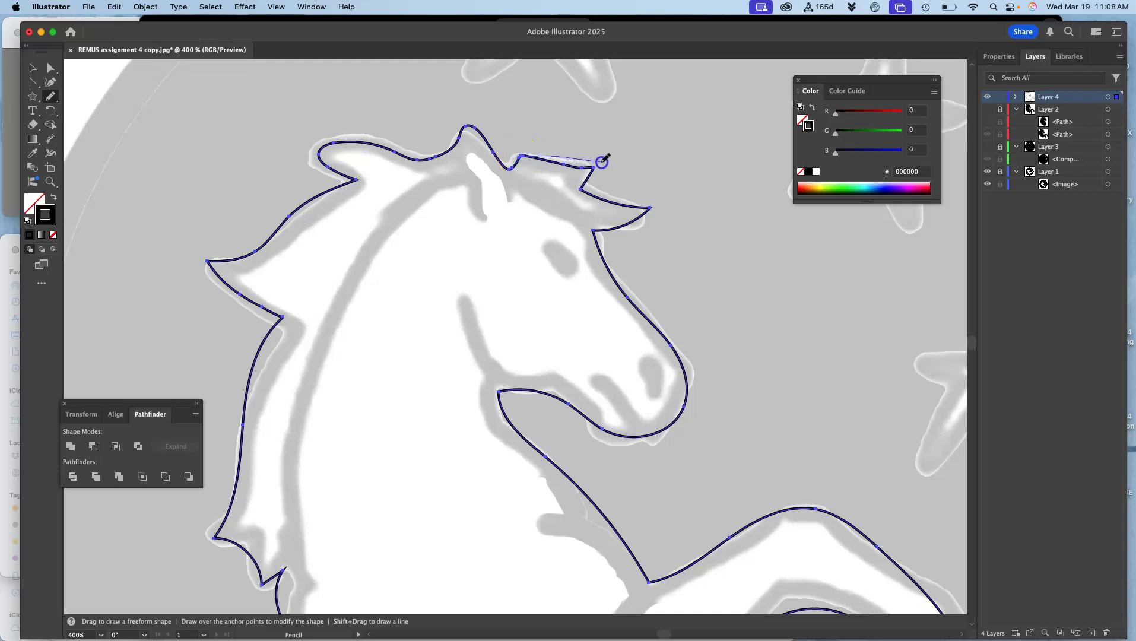
drag(595, 194, 596, 198)
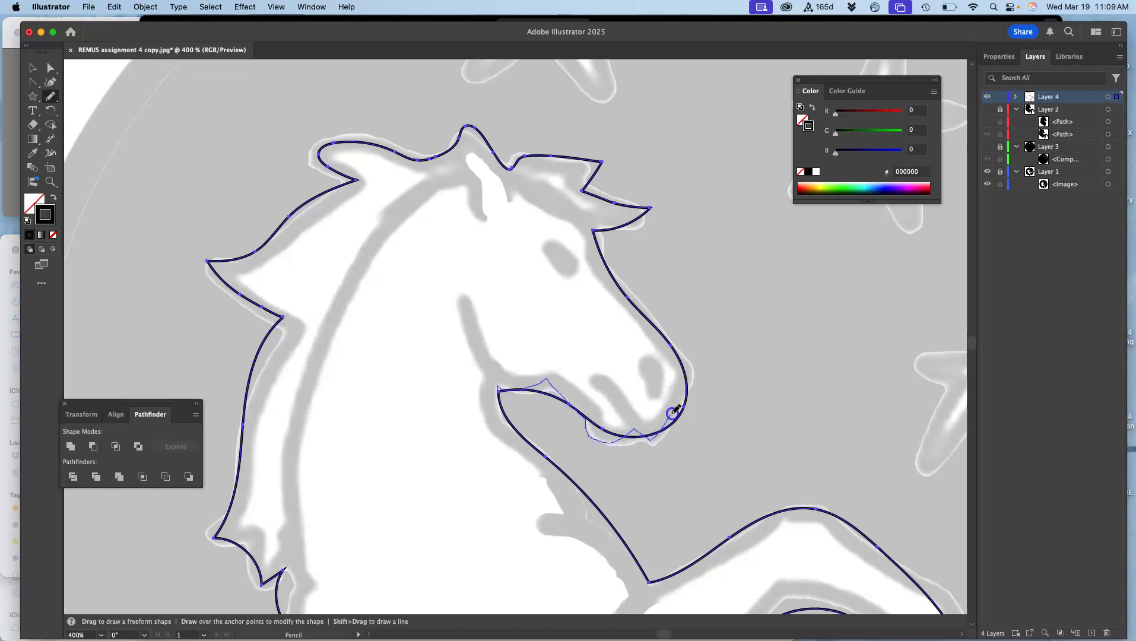
- Redraw the horse path over the jaw and muzzle, the forehead and nose, and the lower mane with the Pencil tool to match the reference
drag(690, 384, 687, 395)
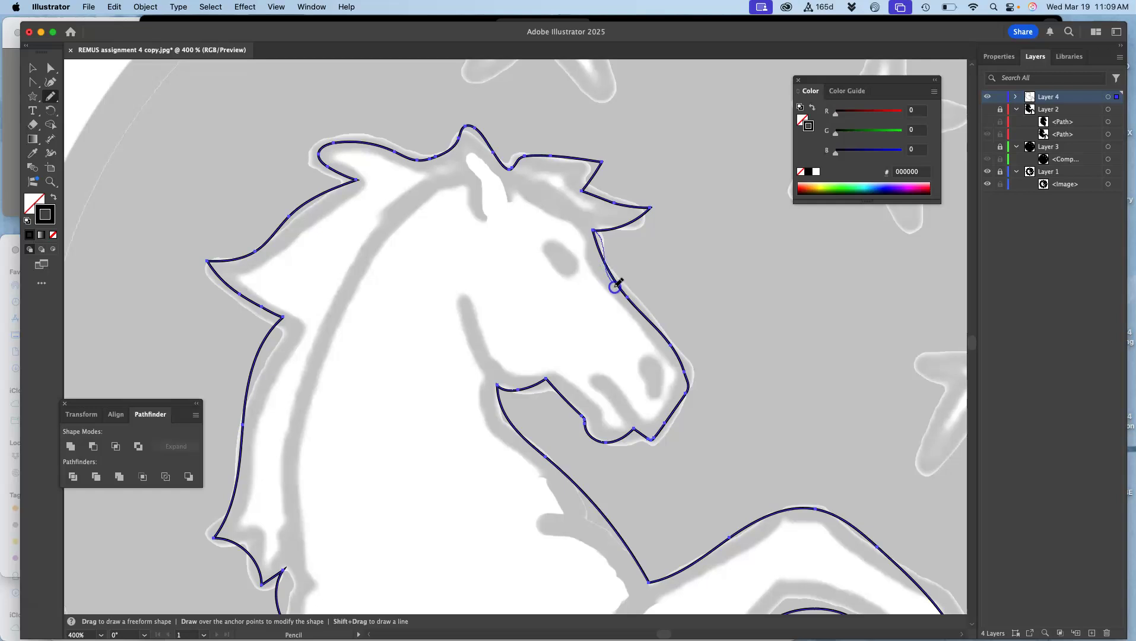
drag(653, 320, 662, 337)
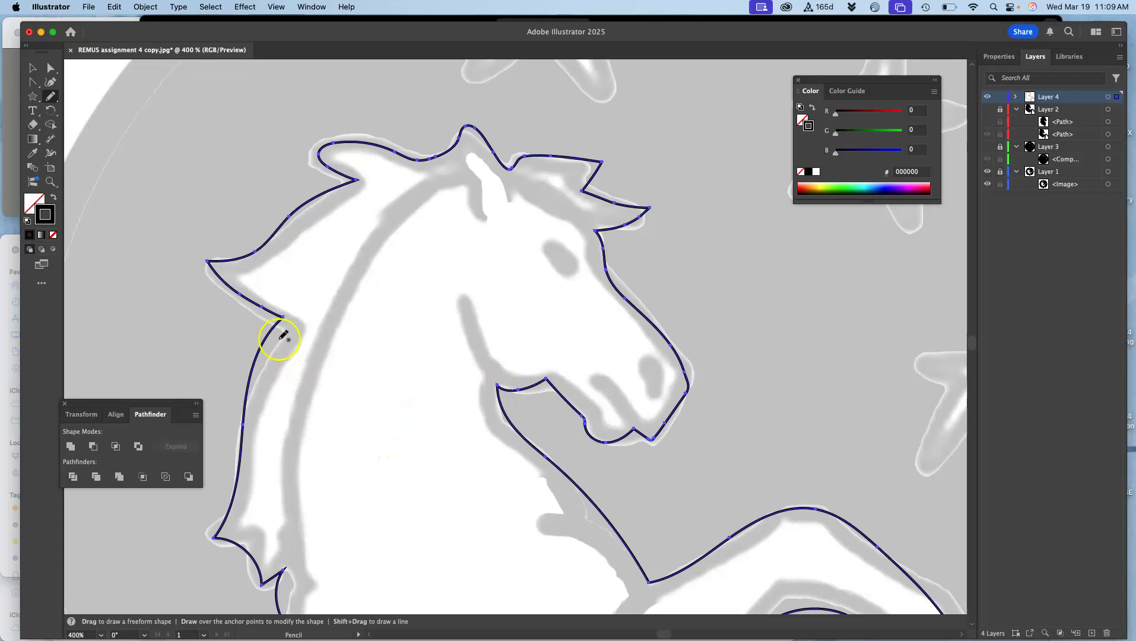
drag(282, 309, 287, 306)
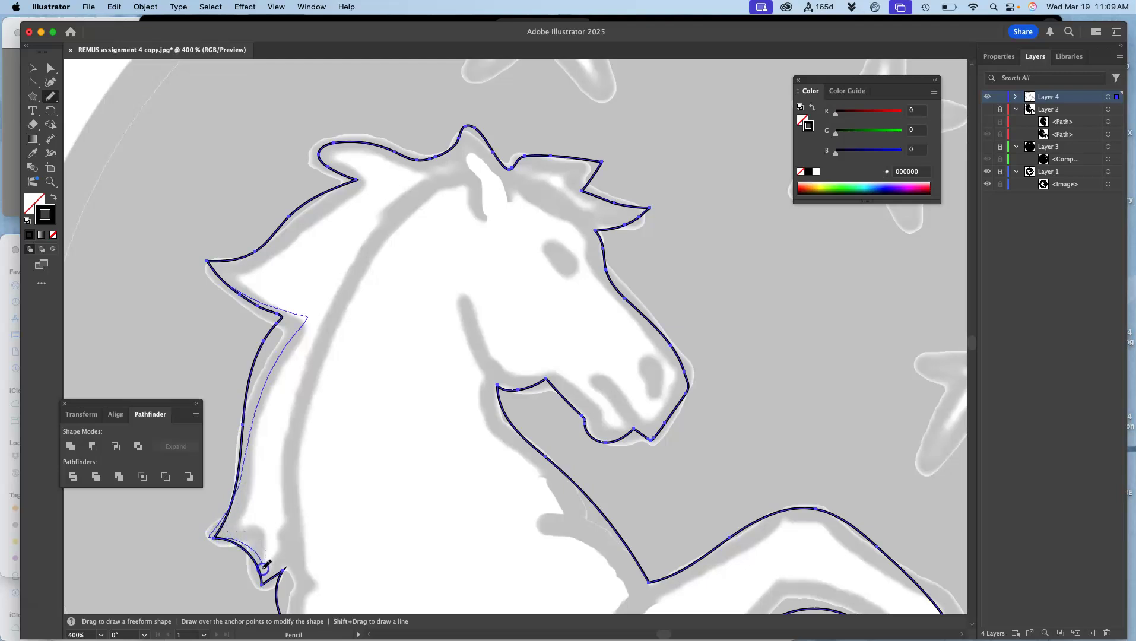
drag(263, 583, 265, 580)
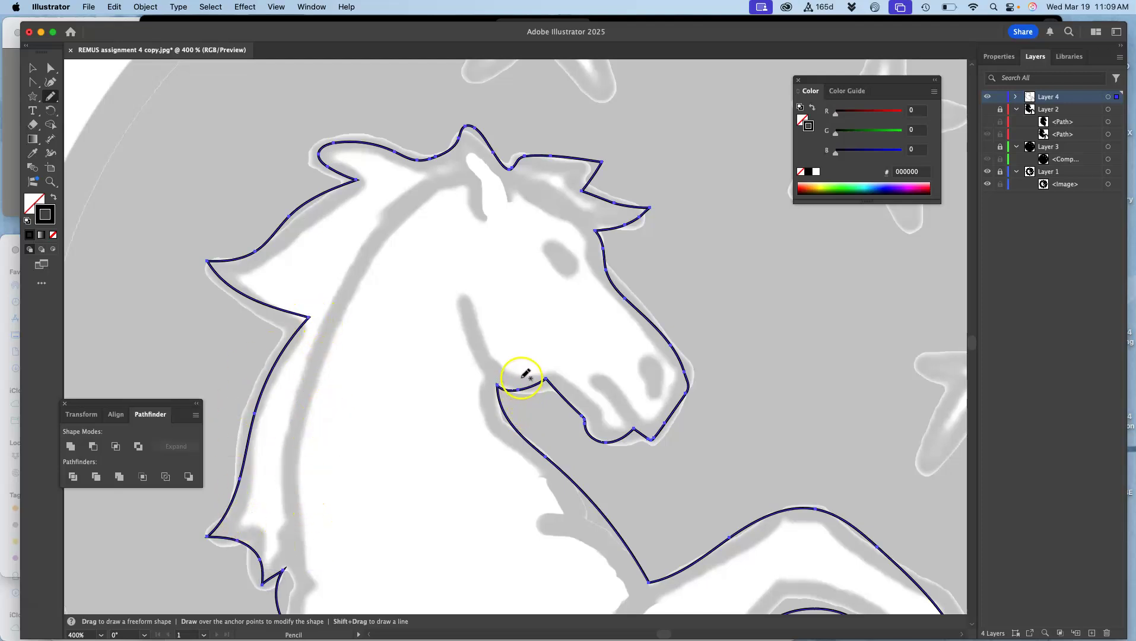
- Swap the horse path's fill and stroke to make it a solid black silhouette with no outline
key(super+minus)
key(super+minus)
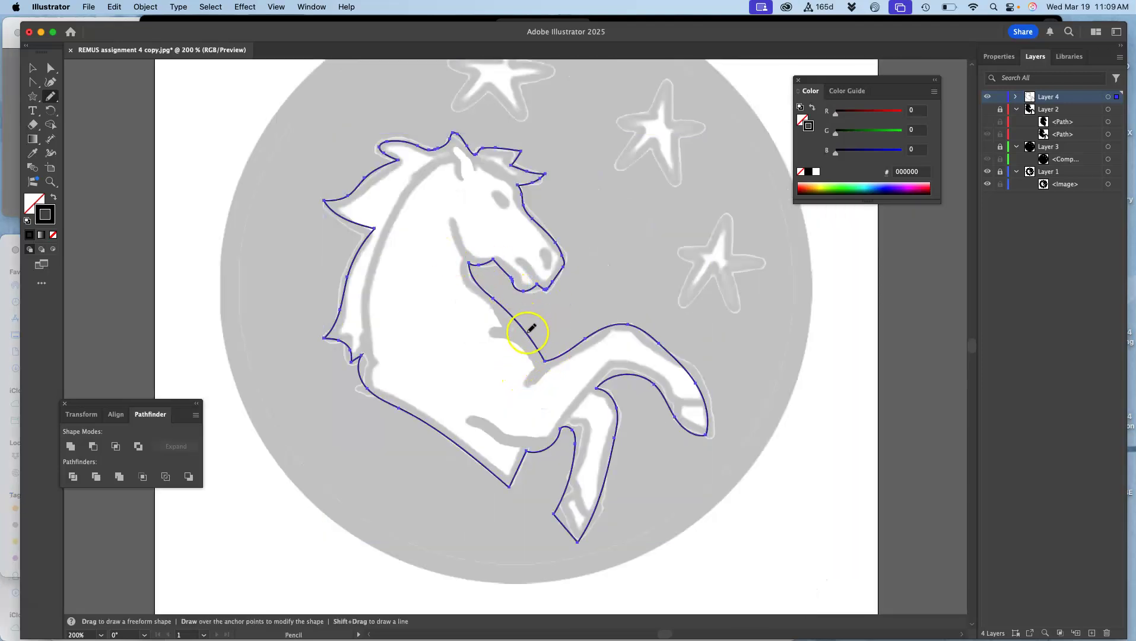
click(54, 197)
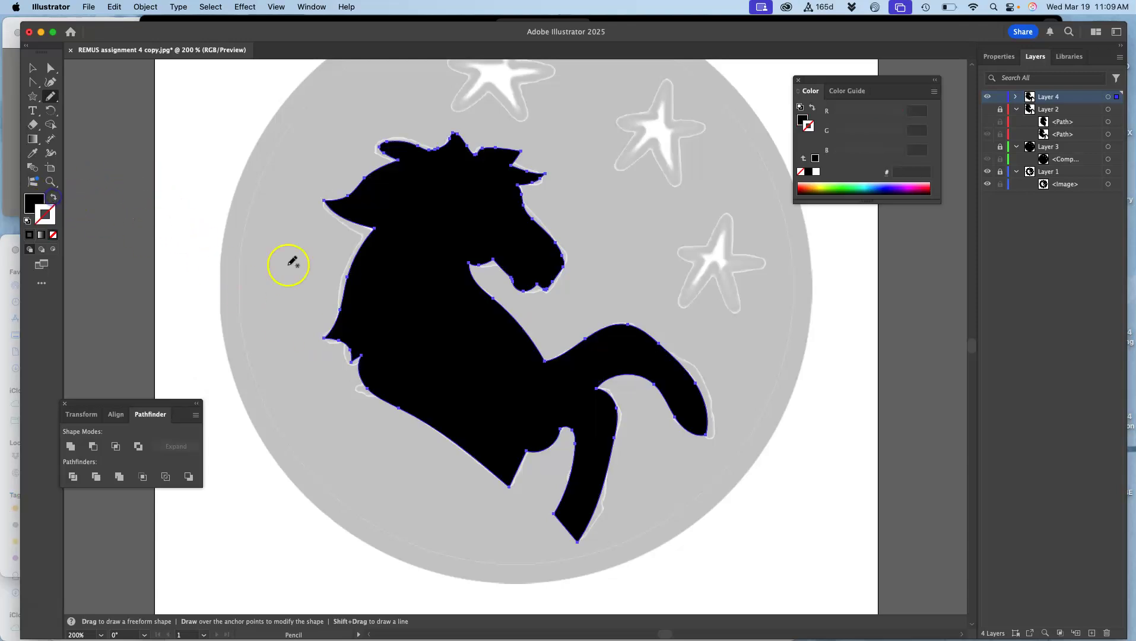
- Close the REMUS assignment 4 copy.jpg document without saving and close the home window
click(71, 52)
click(579, 361)
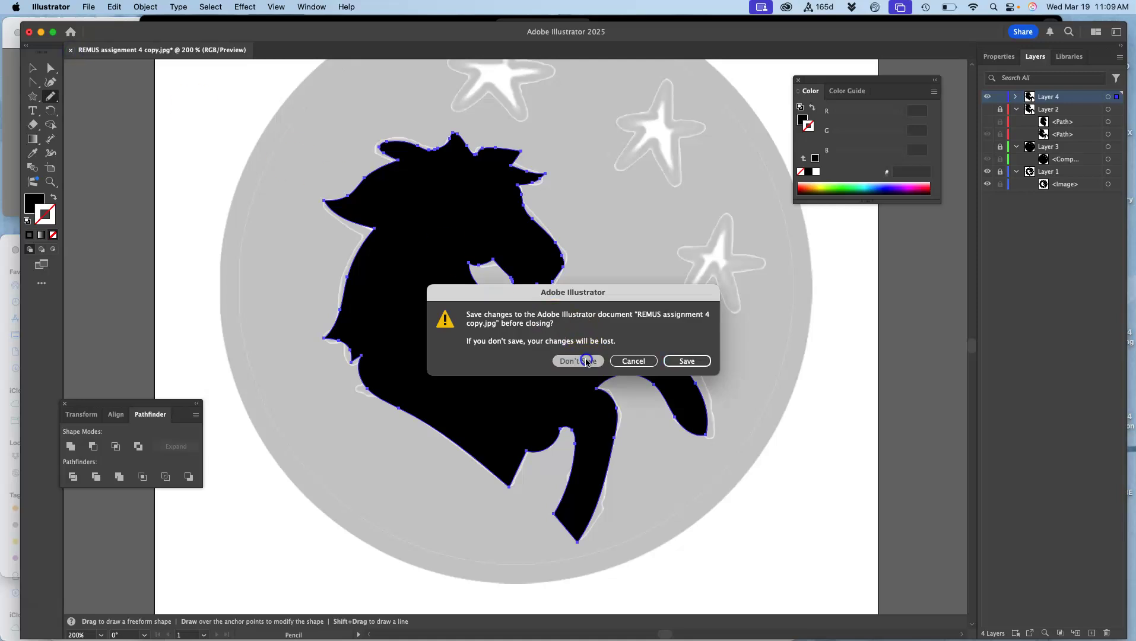
click(274, 244)
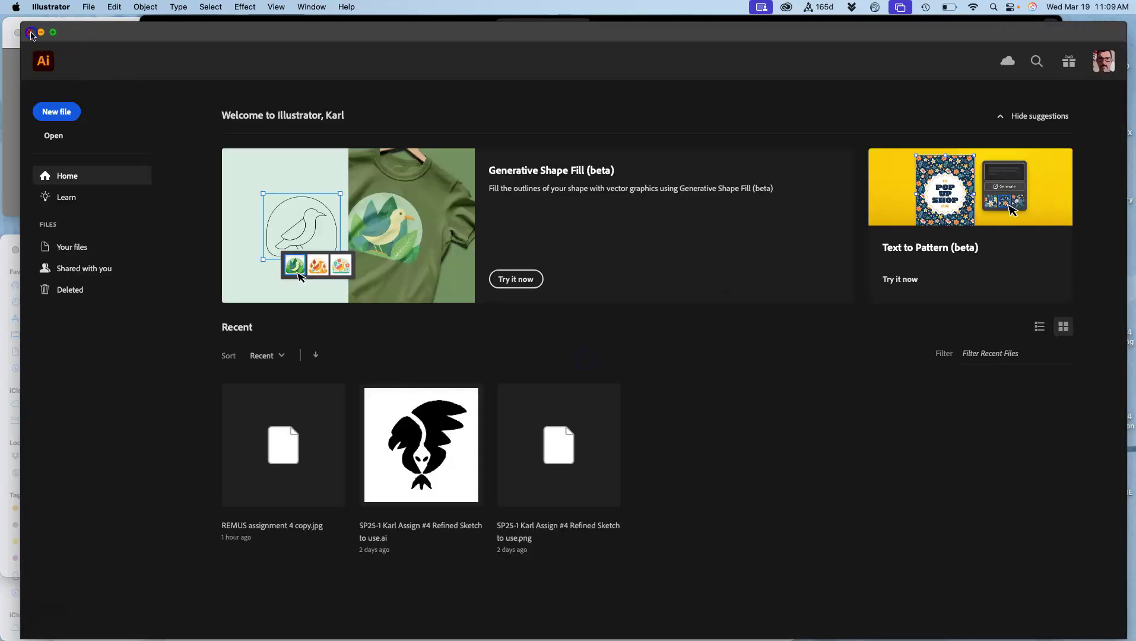
click(31, 32)
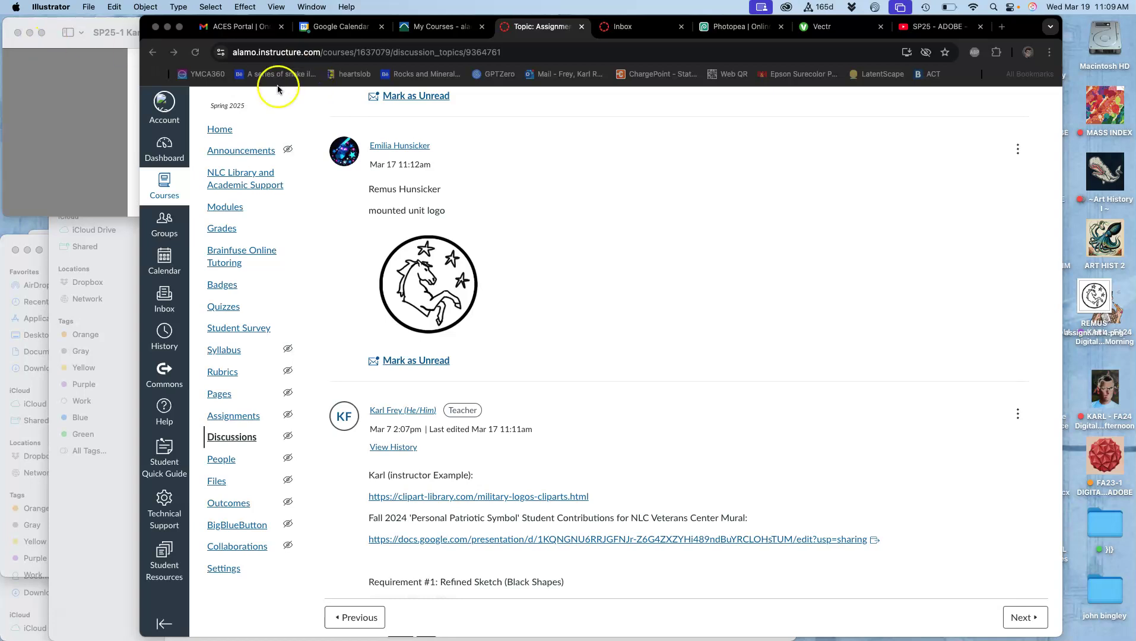
- Switch to the Assign #4 folder in Finder and open the refined sketch .ai file in Illustrator
click(108, 114)
click(130, 253)
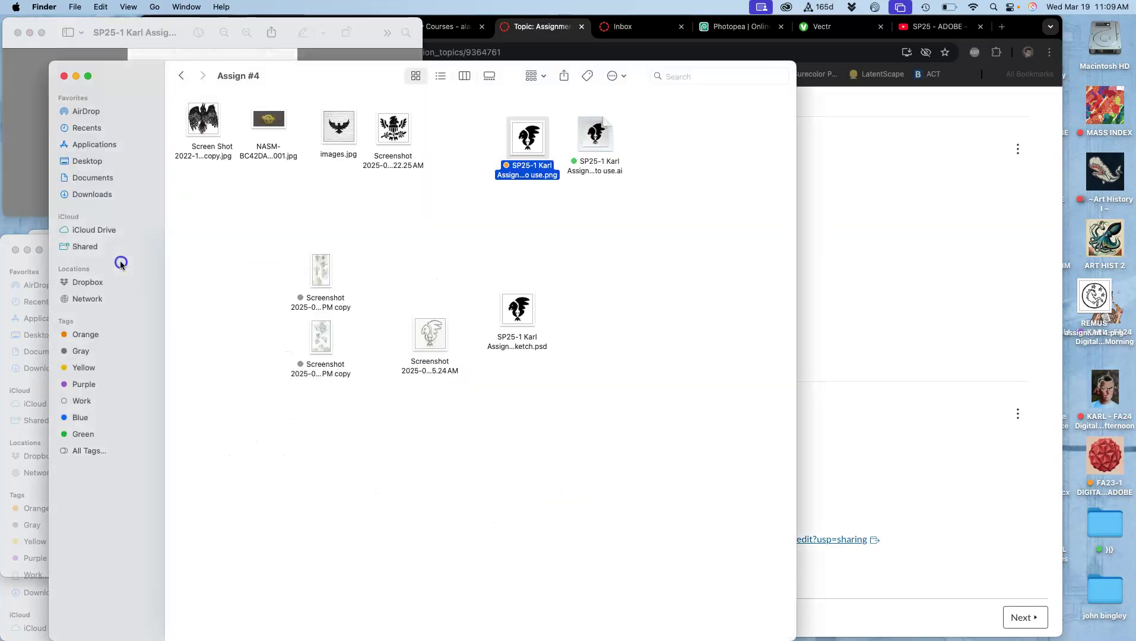
double_click(602, 146)
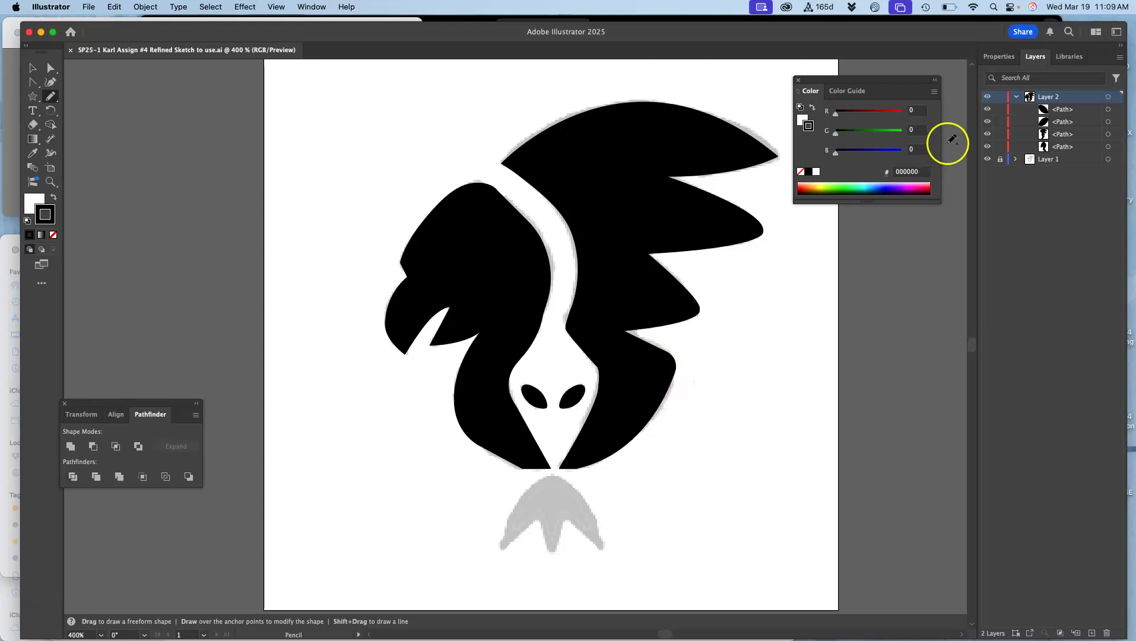
- Hide the traced paths in Layer 2 and show them again to compare them with the sketch underneath
drag(991, 109, 987, 132)
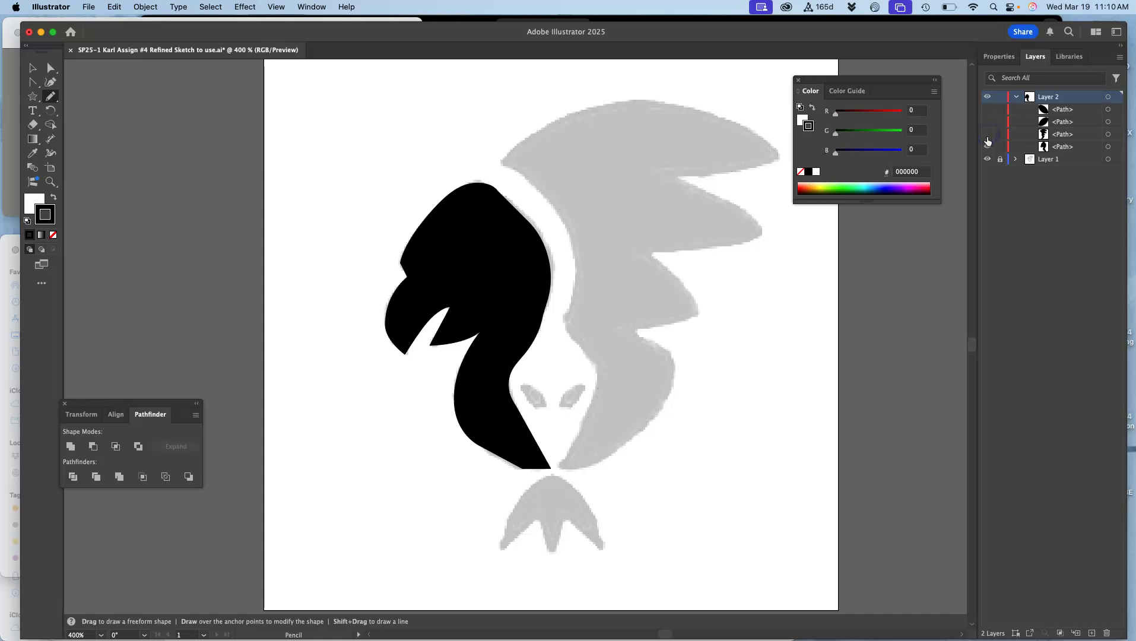
click(987, 146)
click(987, 147)
click(987, 134)
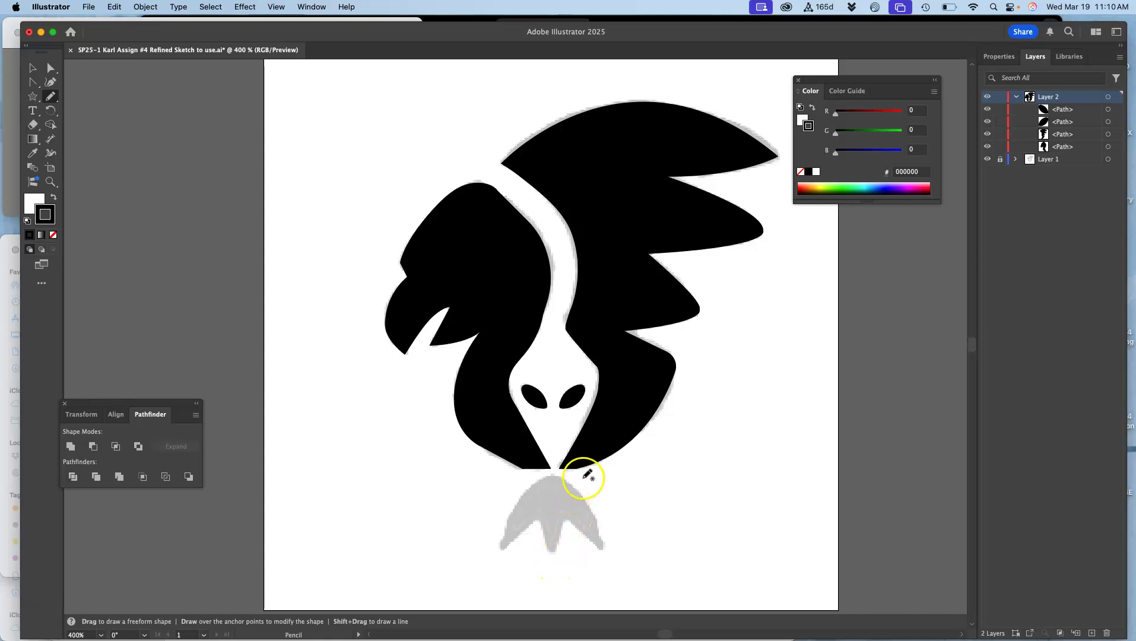
- Start a Pen path at the grey tail's top point, curve it down to the right tip, and make that tip a corner
key(super+equal)
drag(588, 465, 518, 202)
drag(579, 328, 566, 261)
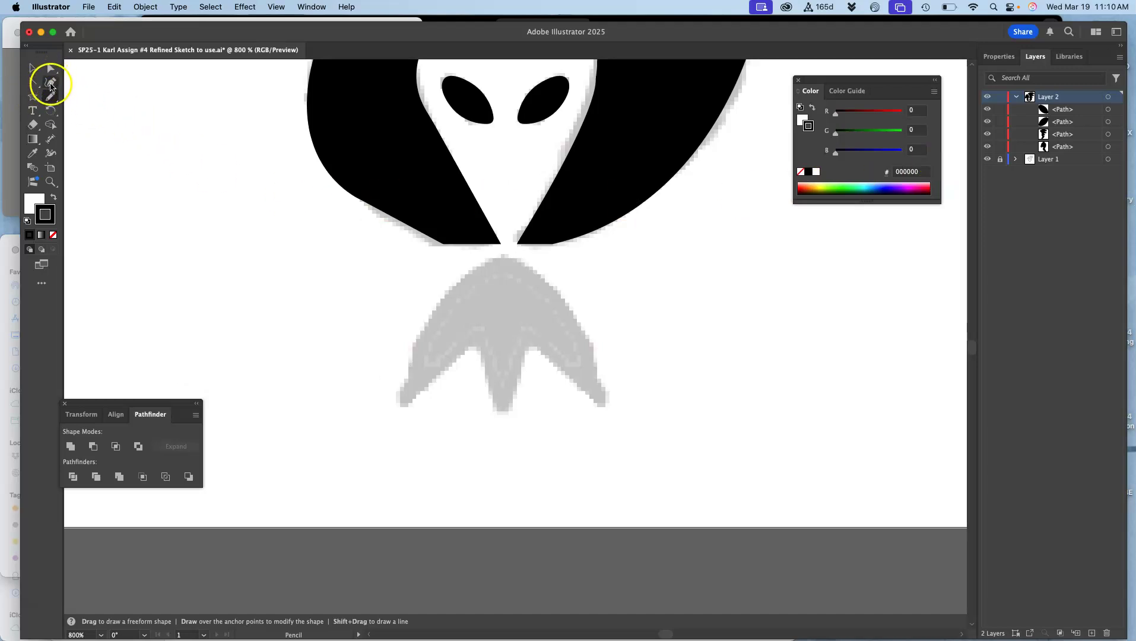
click(33, 81)
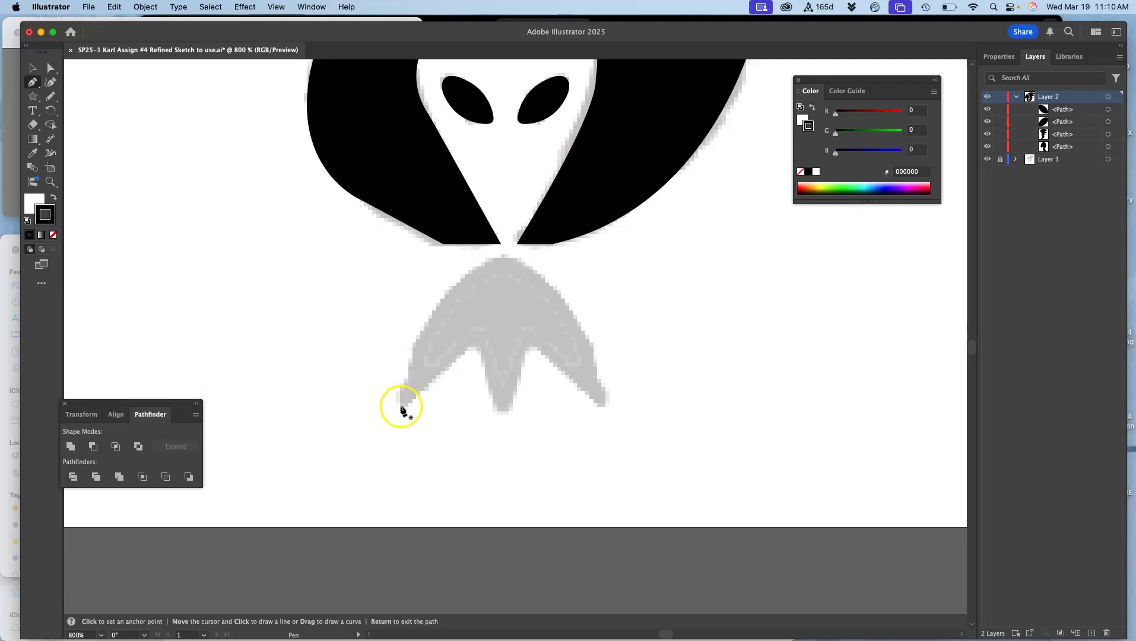
click(507, 257)
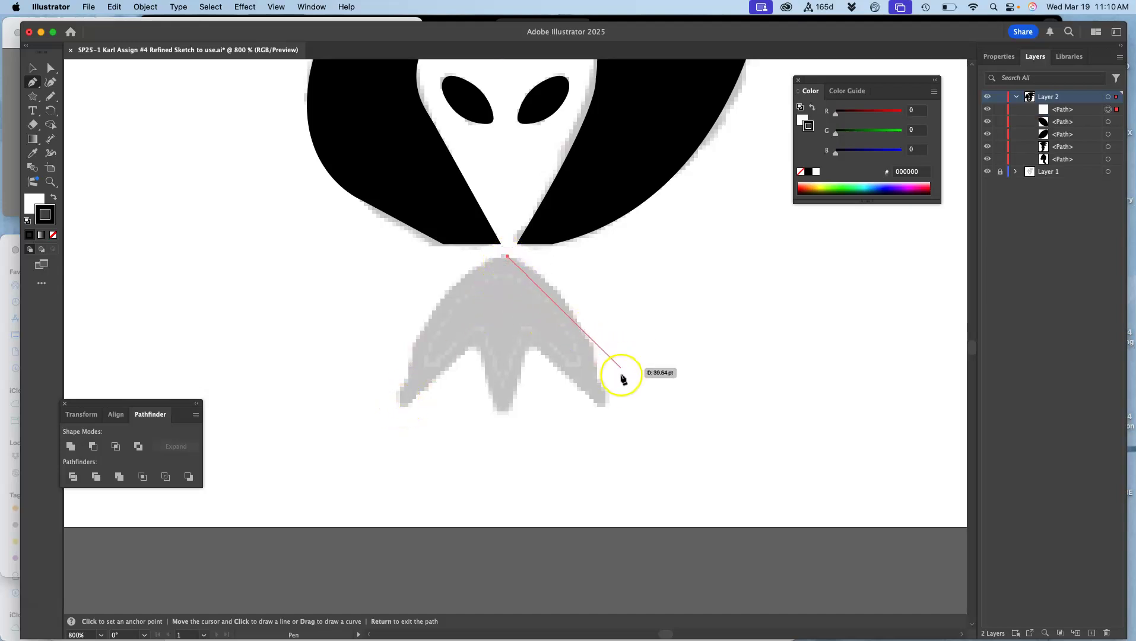
click(603, 406)
mouse_move(602, 406)
mouse_down()
mouse_move(593, 472)
mouse_move(605, 512)
mouse_up()
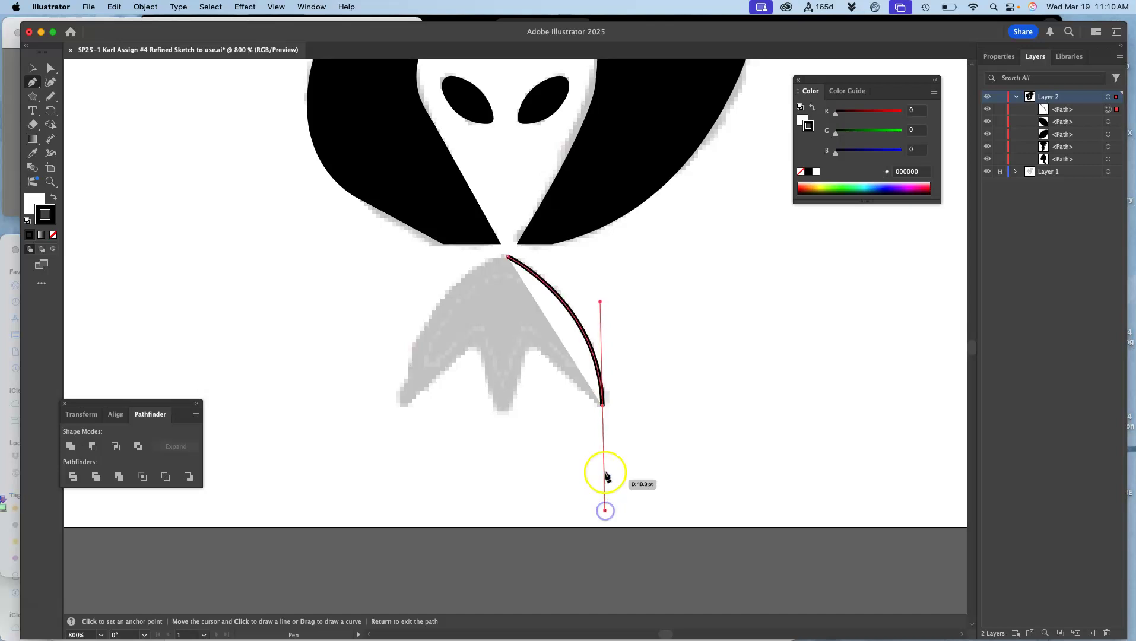
click(603, 408)
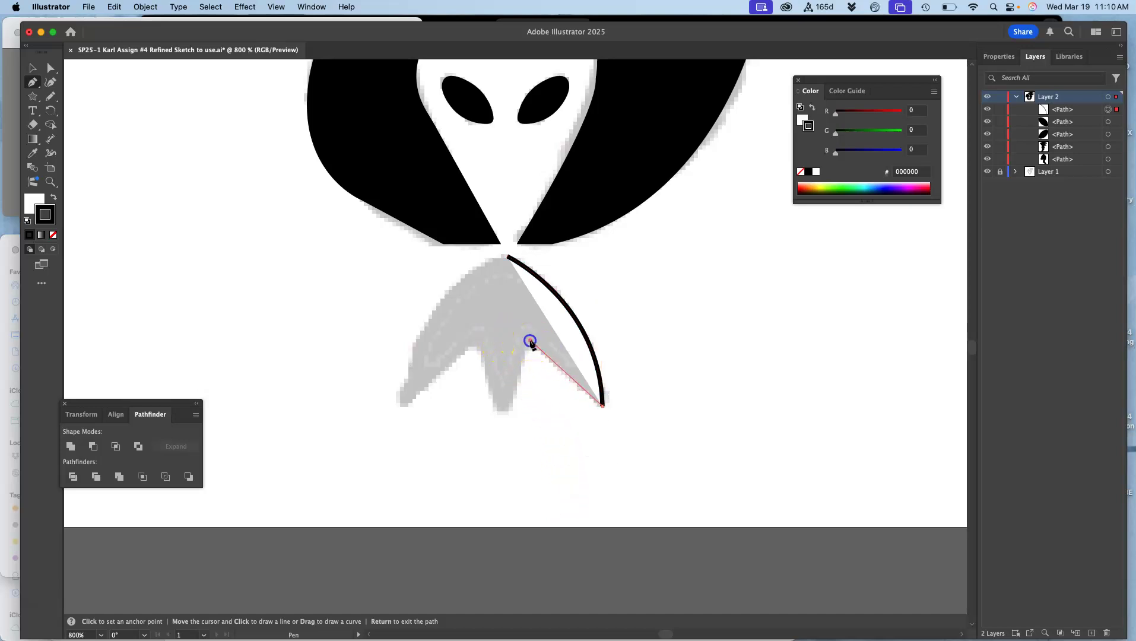
- Trace the tail's notches, flat middle tip and left tip with straight Pen segments, then close the path with a curve to the top point
click(529, 342)
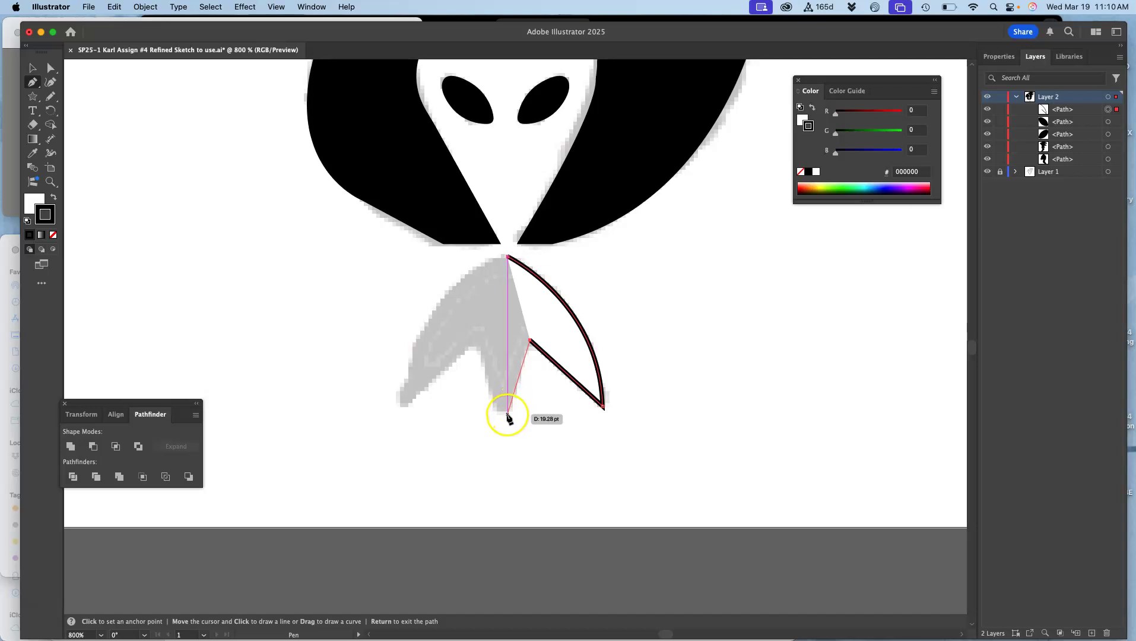
click(507, 412)
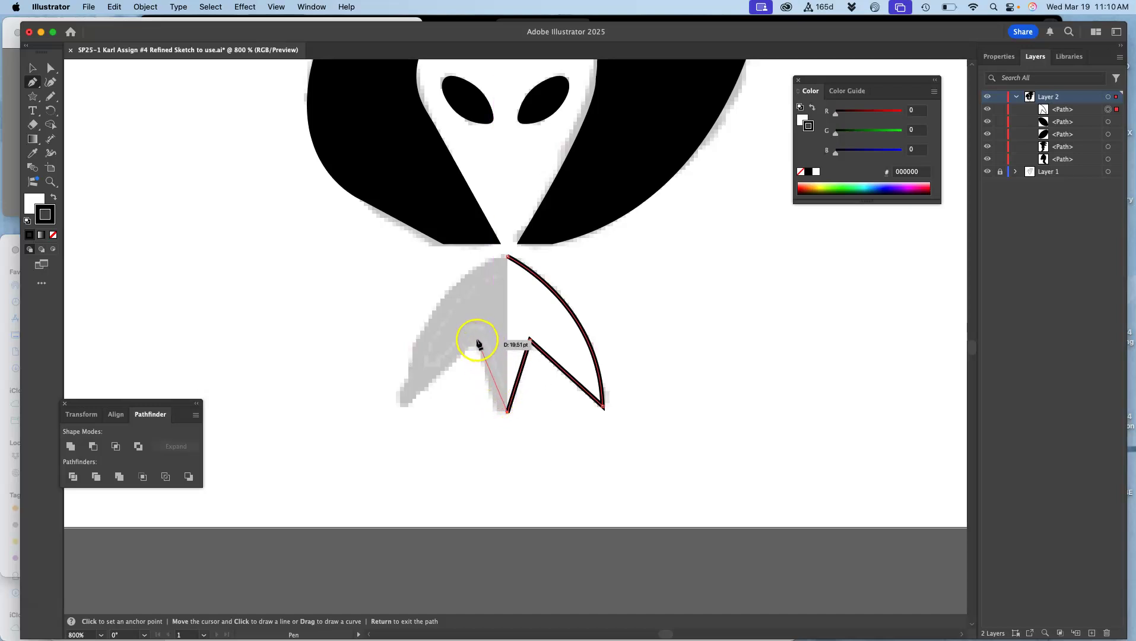
click(498, 412)
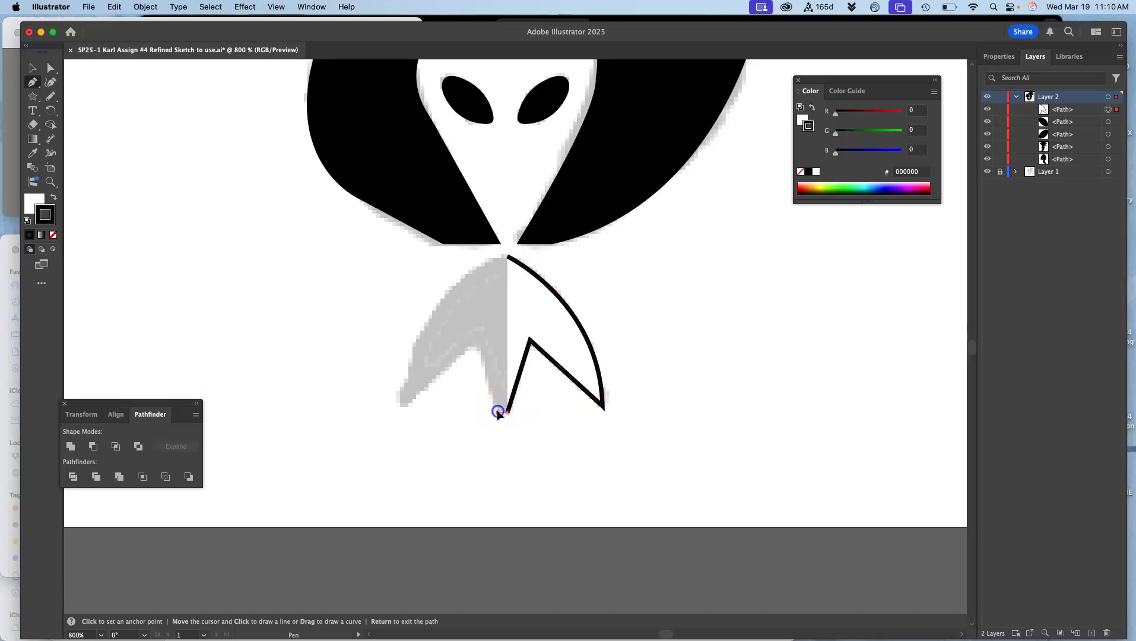
click(476, 336)
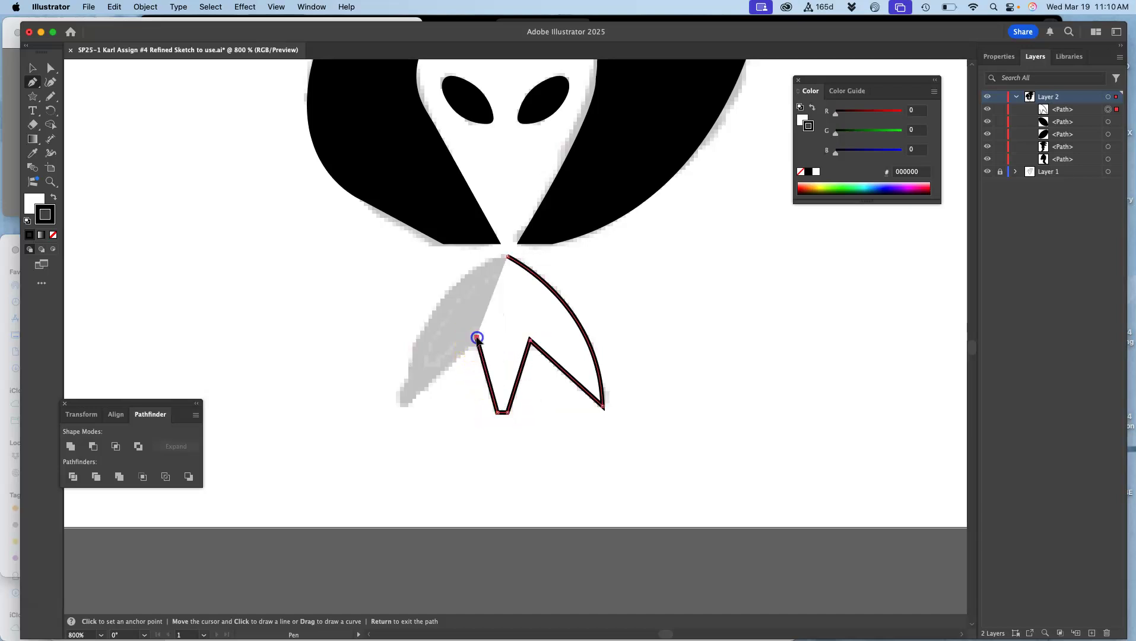
click(405, 408)
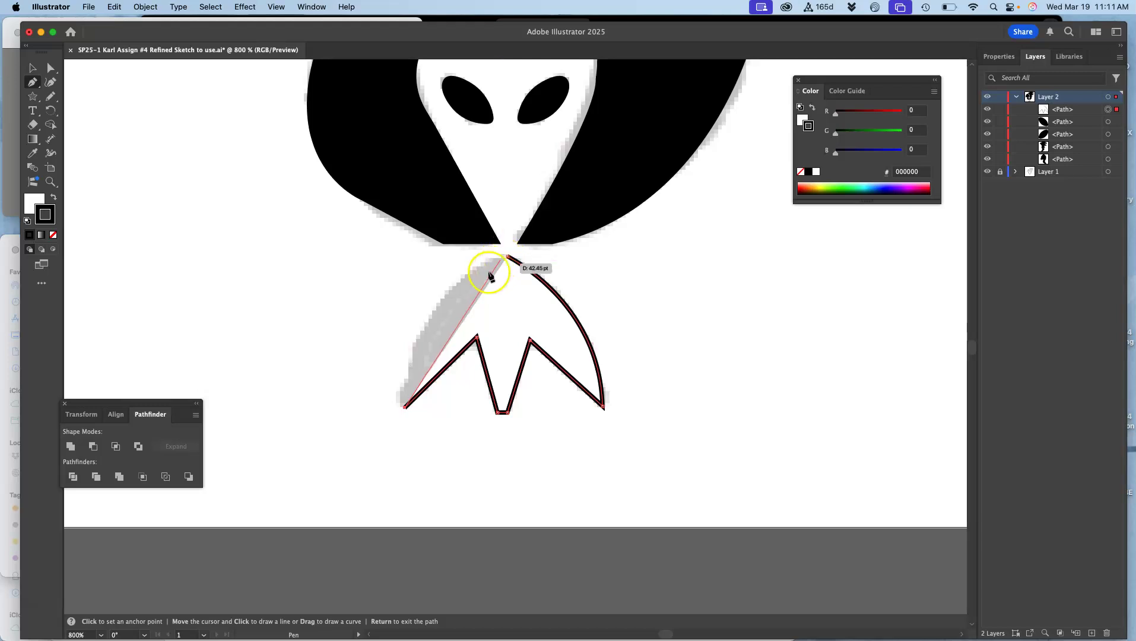
drag(507, 256, 608, 234)
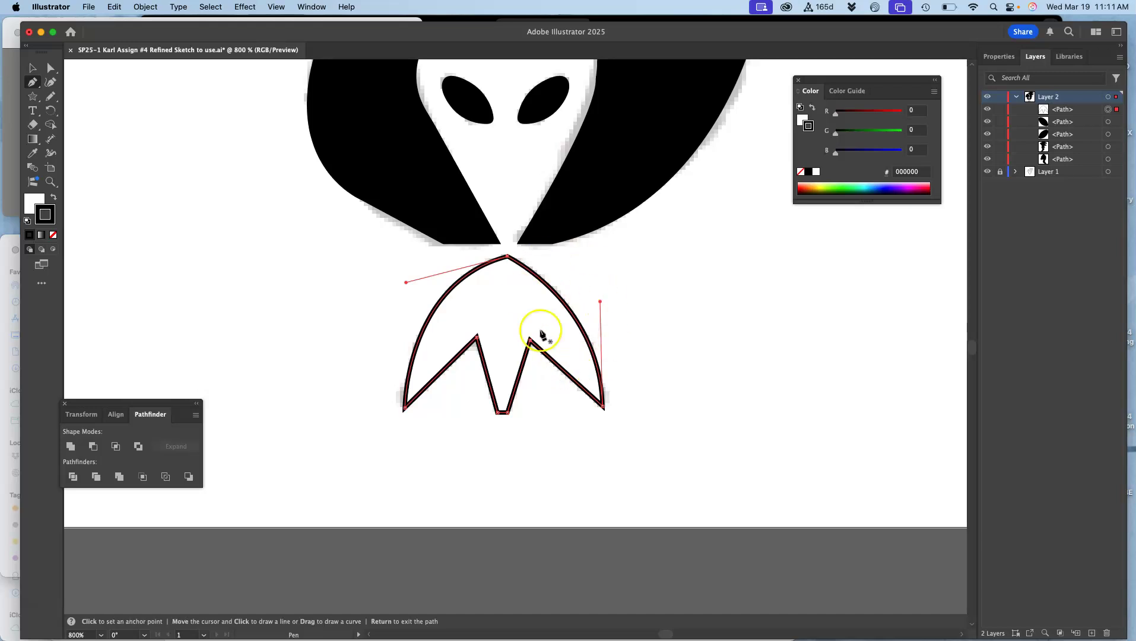
- Set the tail path to no fill with a black stroke
click(53, 234)
click(54, 199)
click(54, 199)
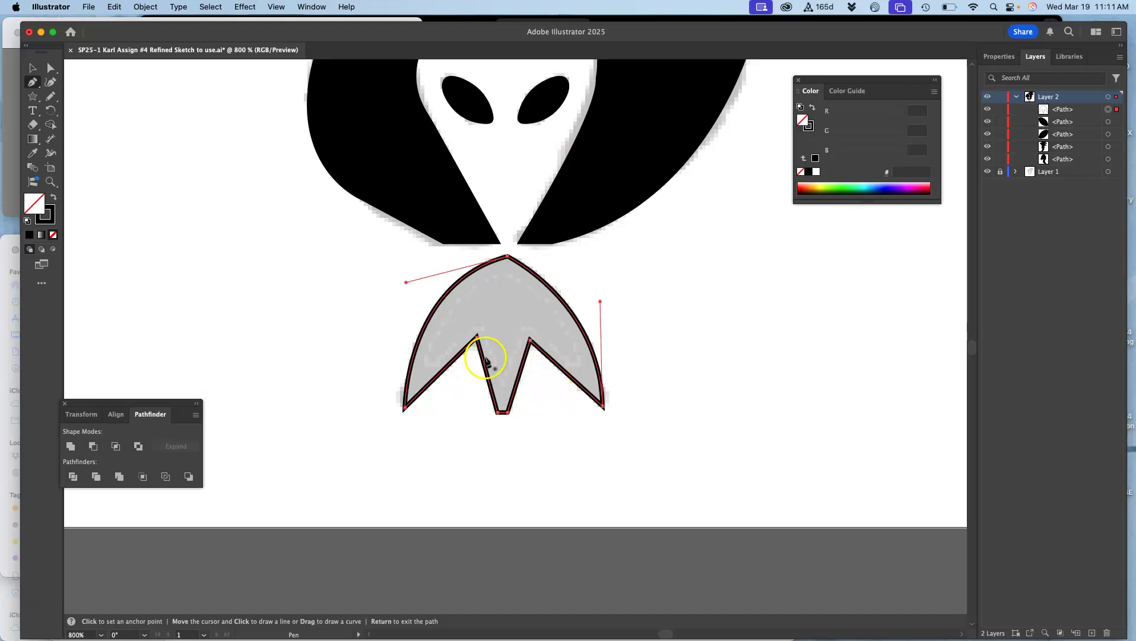
- Reselect the tail path and swap its fill and stroke to give it a black fill and no stroke
click(50, 69)
click(188, 187)
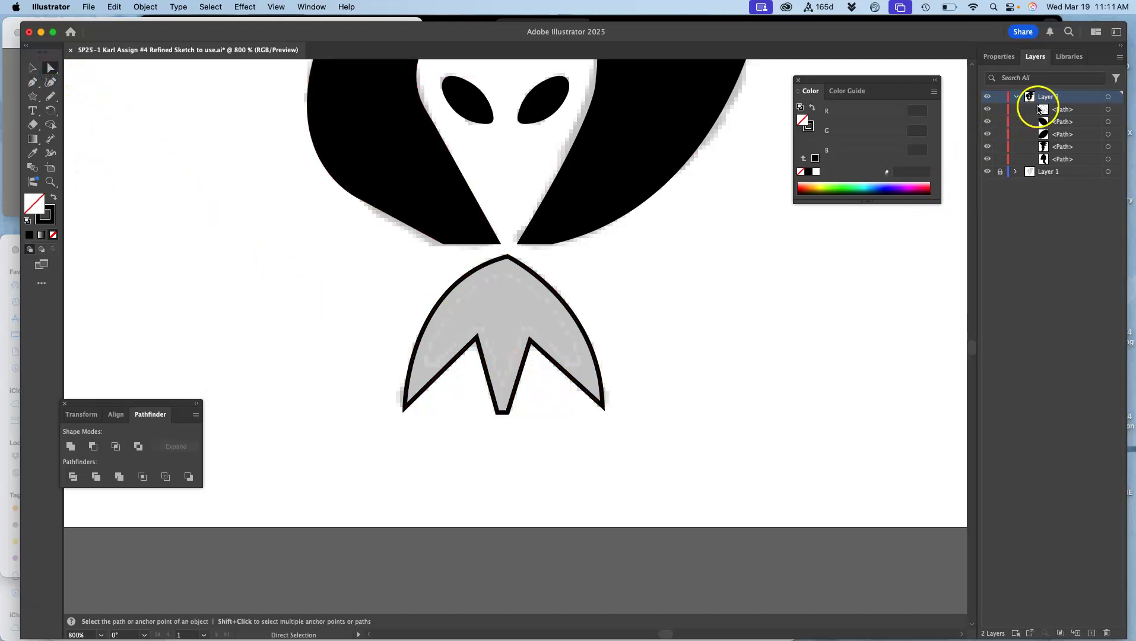
click(1107, 110)
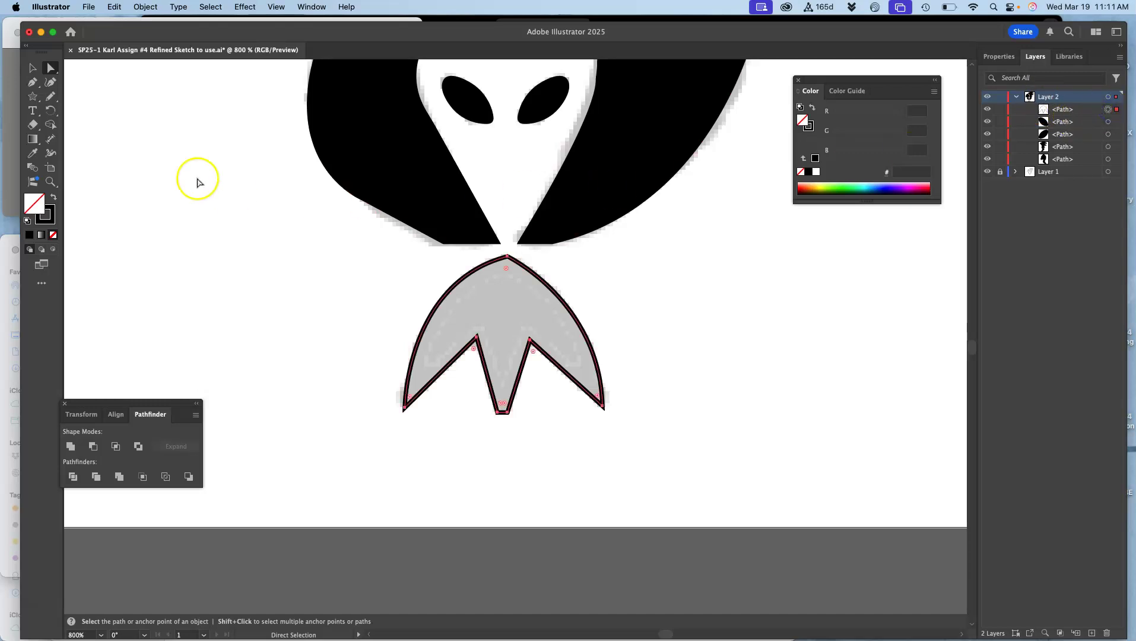
click(54, 197)
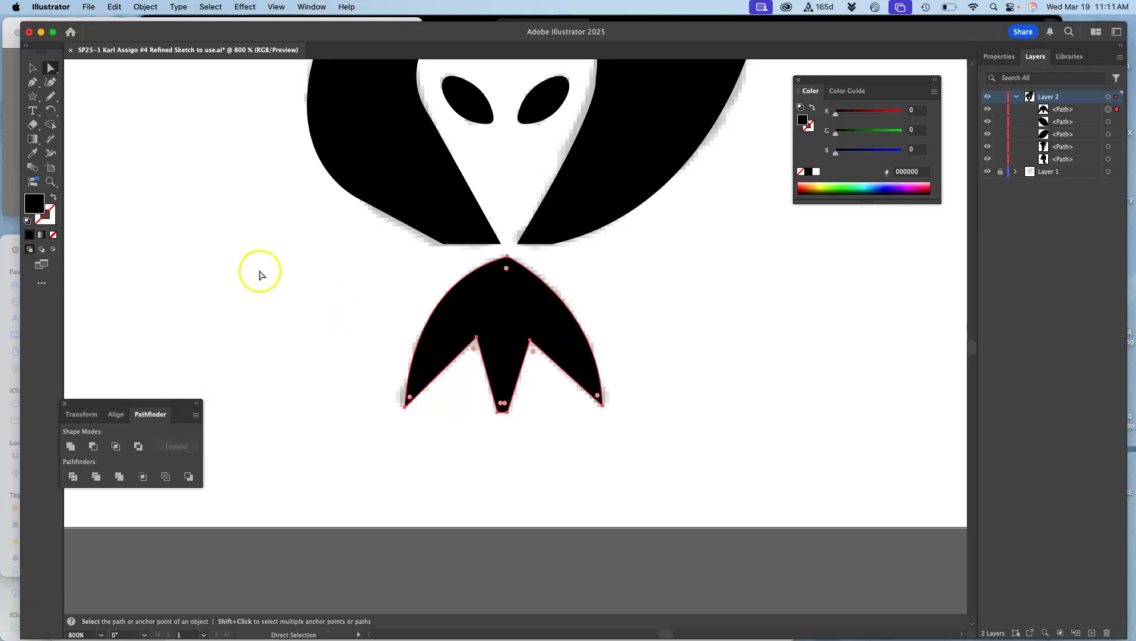
- Show the rulers and place a vertical guide down the middle of the bird logo at about 144 pt
key(super+minus)
key(super+minus)
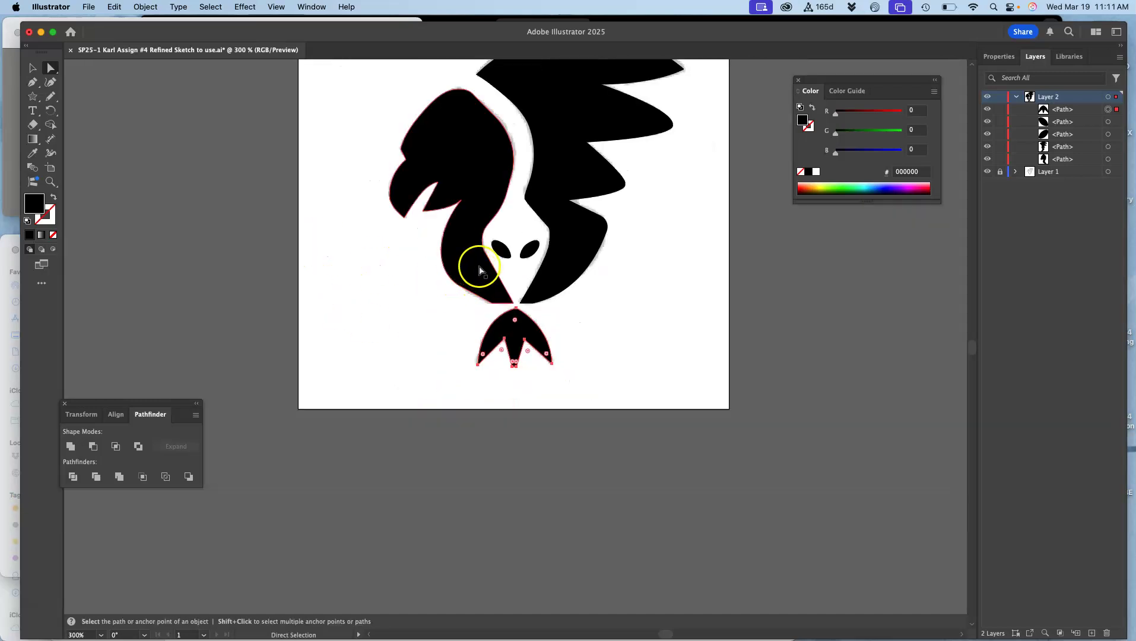
scroll(467, 273, up, 5)
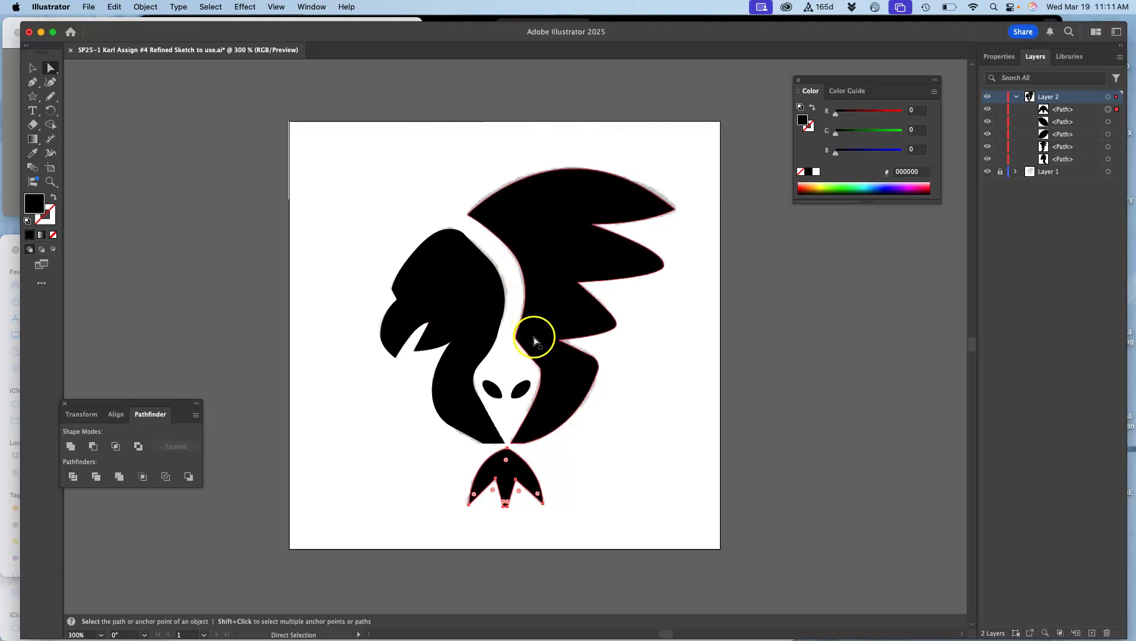
key(super+r)
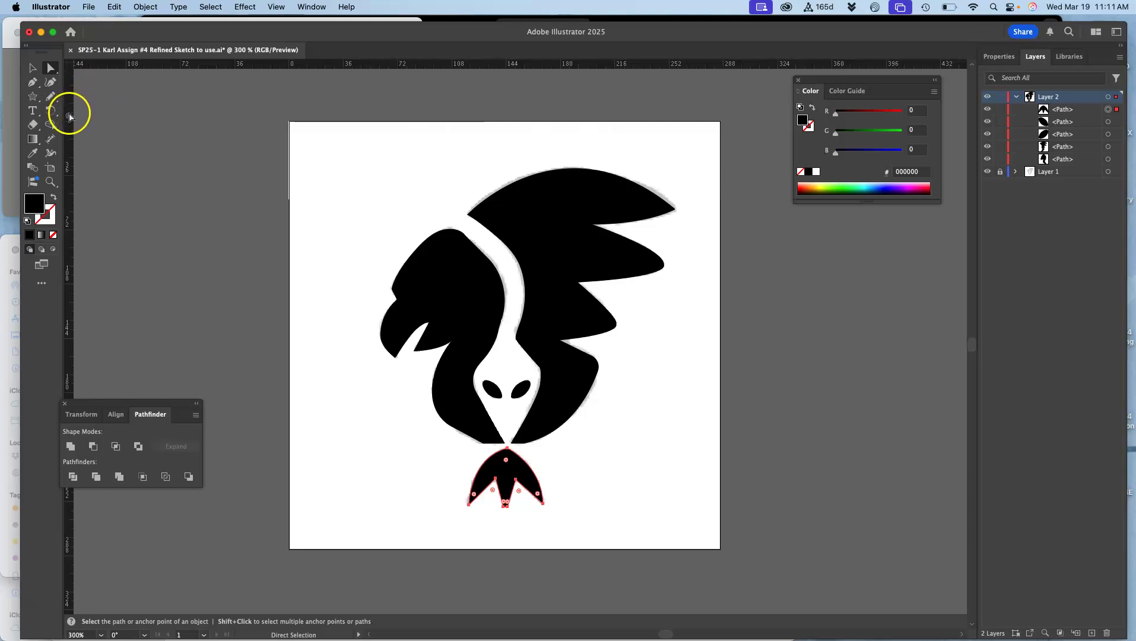
drag(184, 122, 505, 159)
click(511, 243)
- Move the vertical guide slightly to line it up with the tail shape's top point
key(super+equal)
key(super+equal)
key(super+equal)
key(super+equal)
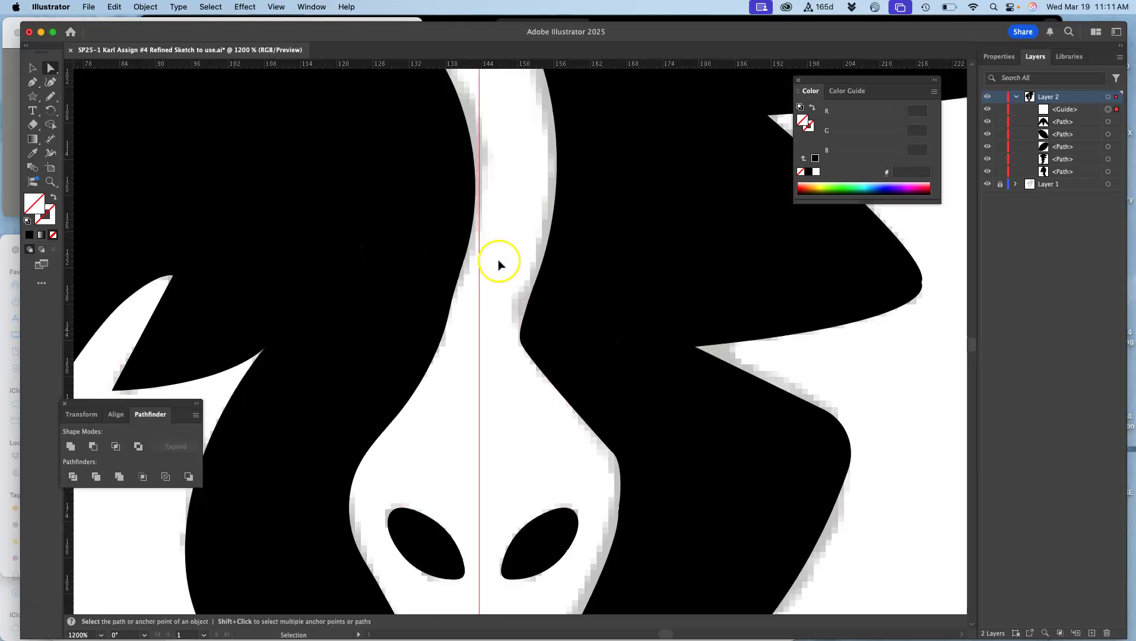
scroll(506, 414, down, 15)
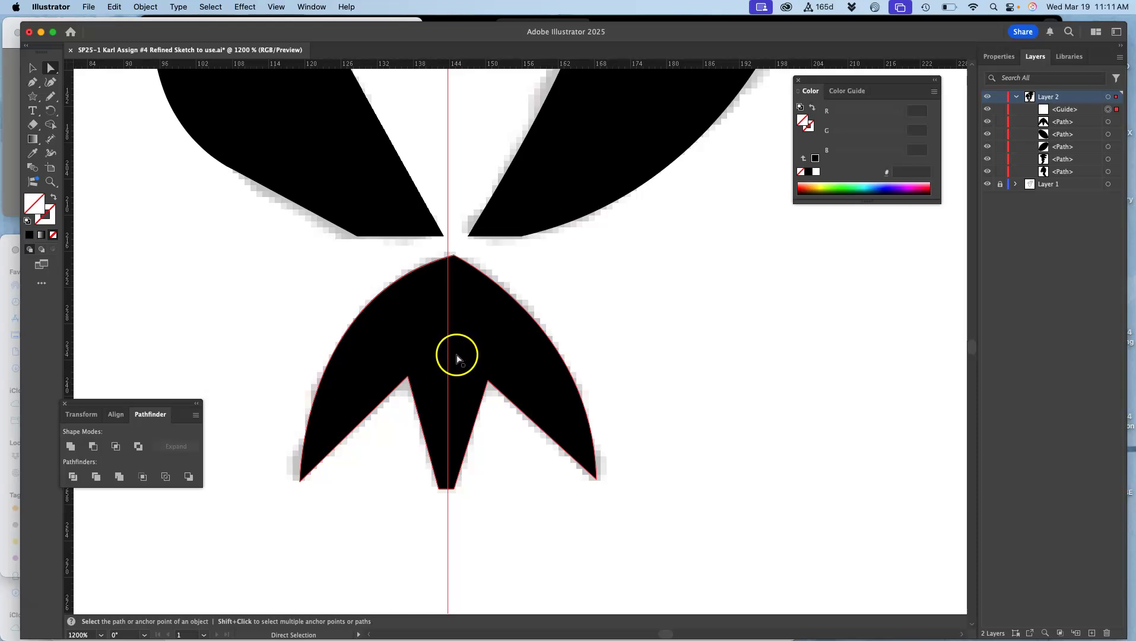
drag(450, 221, 456, 223)
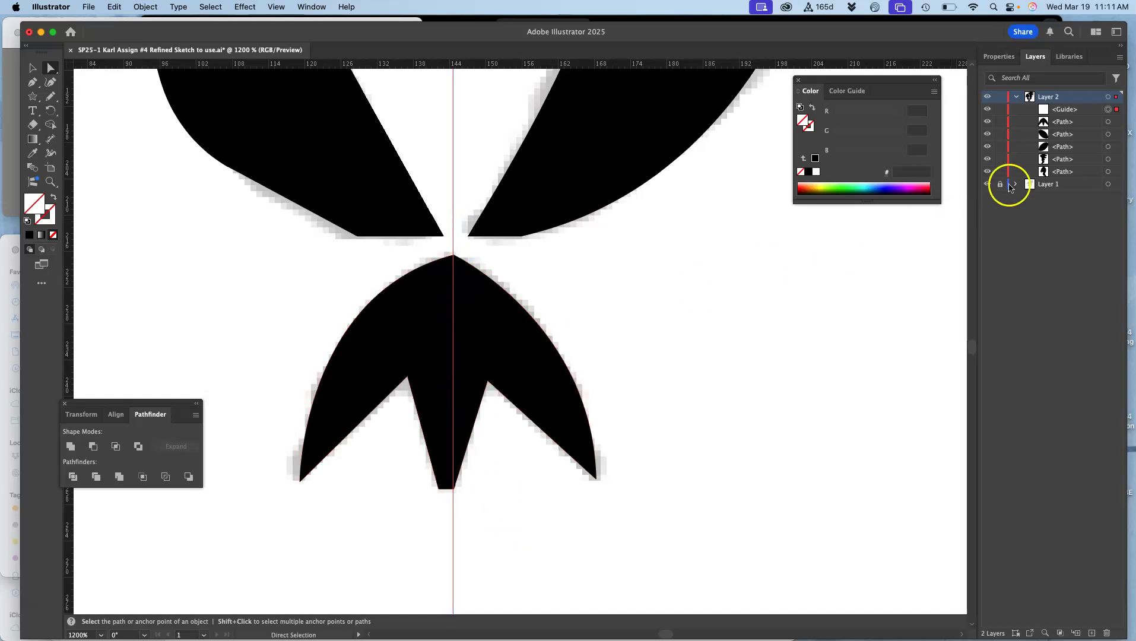
- Toggle the guide's visibility in Layer 2 off and on to compare the artwork with and without it
click(989, 112)
click(991, 113)
click(989, 112)
click(990, 112)
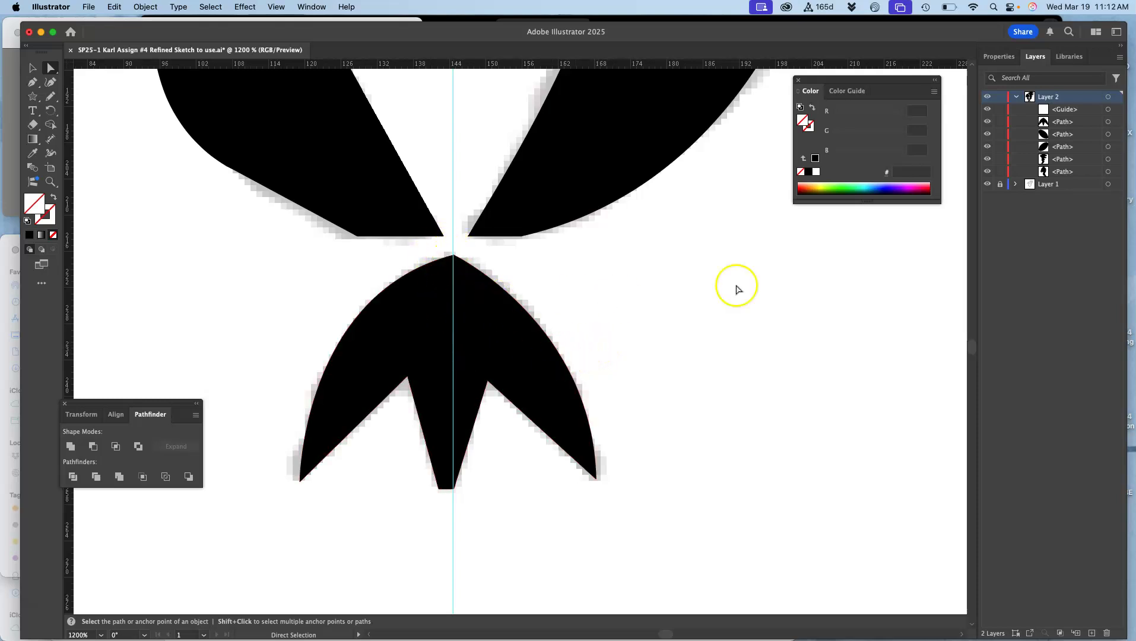
- Select the full tail path in Layer 2, copy it and paste the copy in place
click(1067, 123)
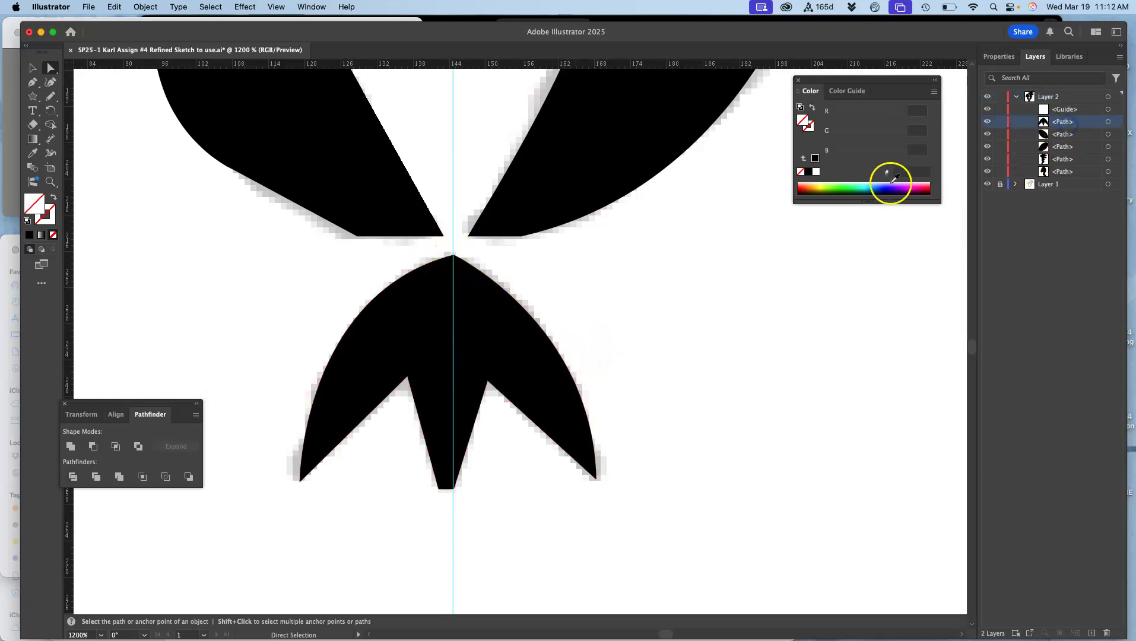
click(988, 122)
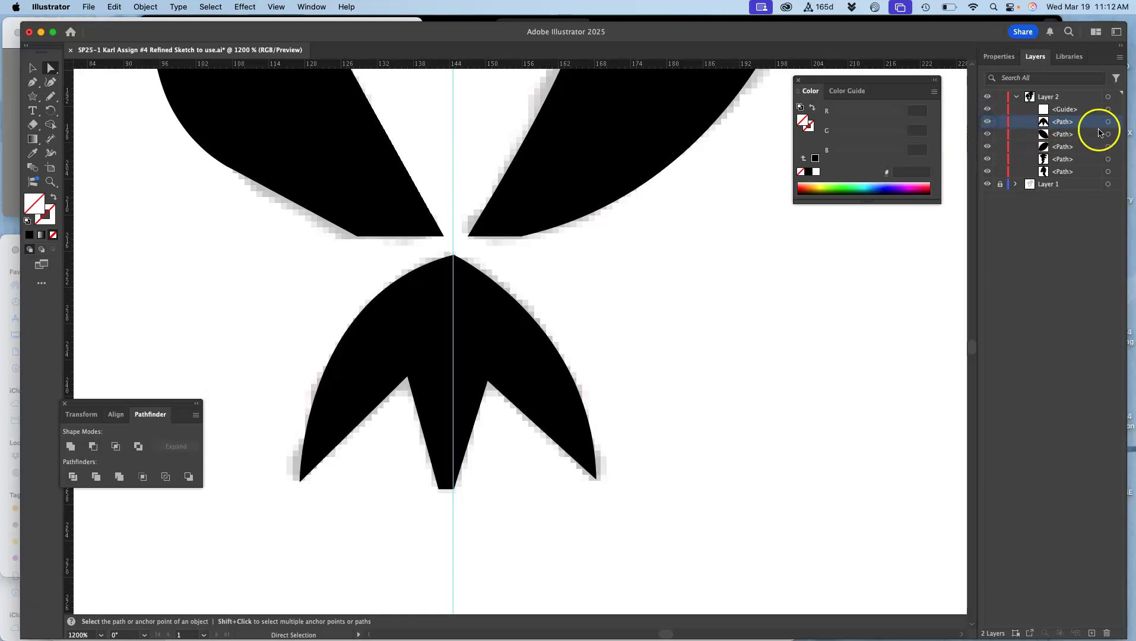
click(1108, 122)
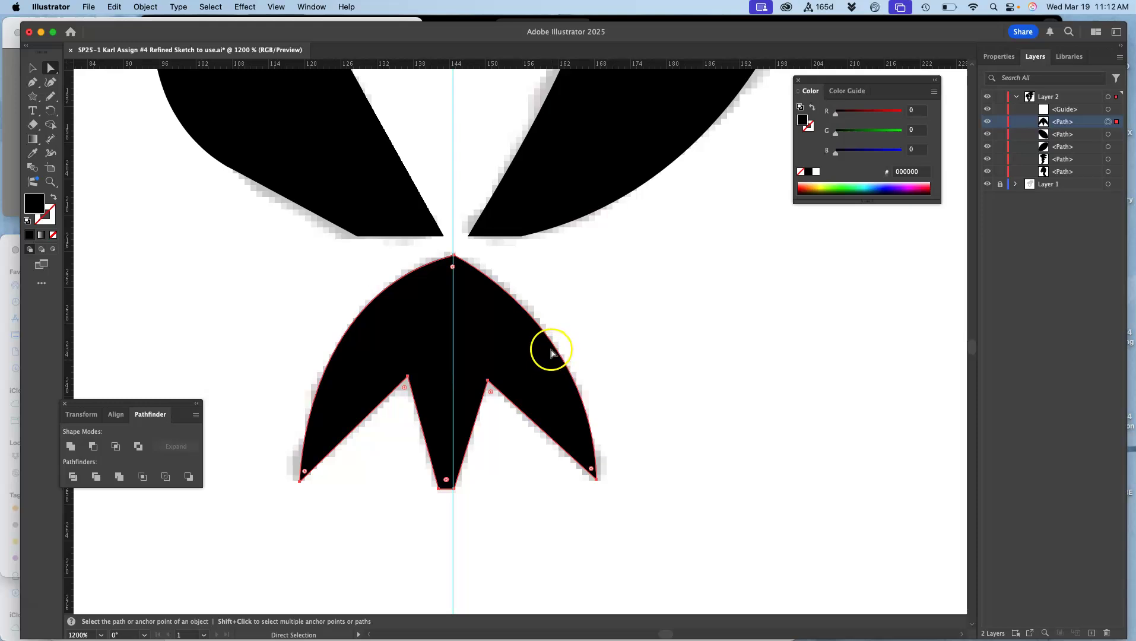
click(106, 7)
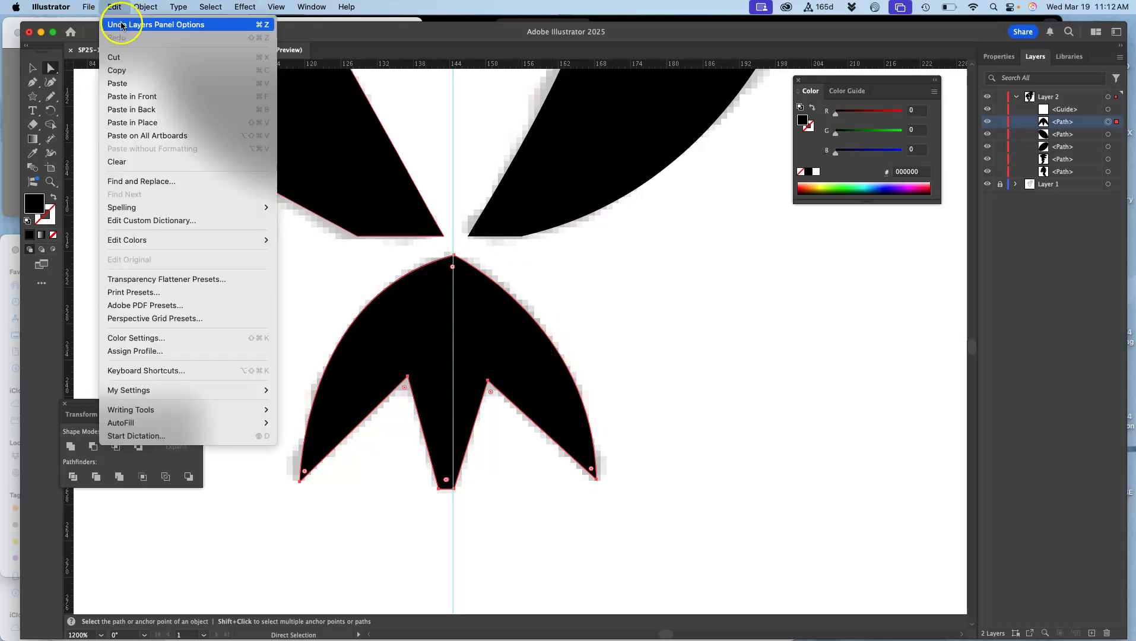
click(114, 71)
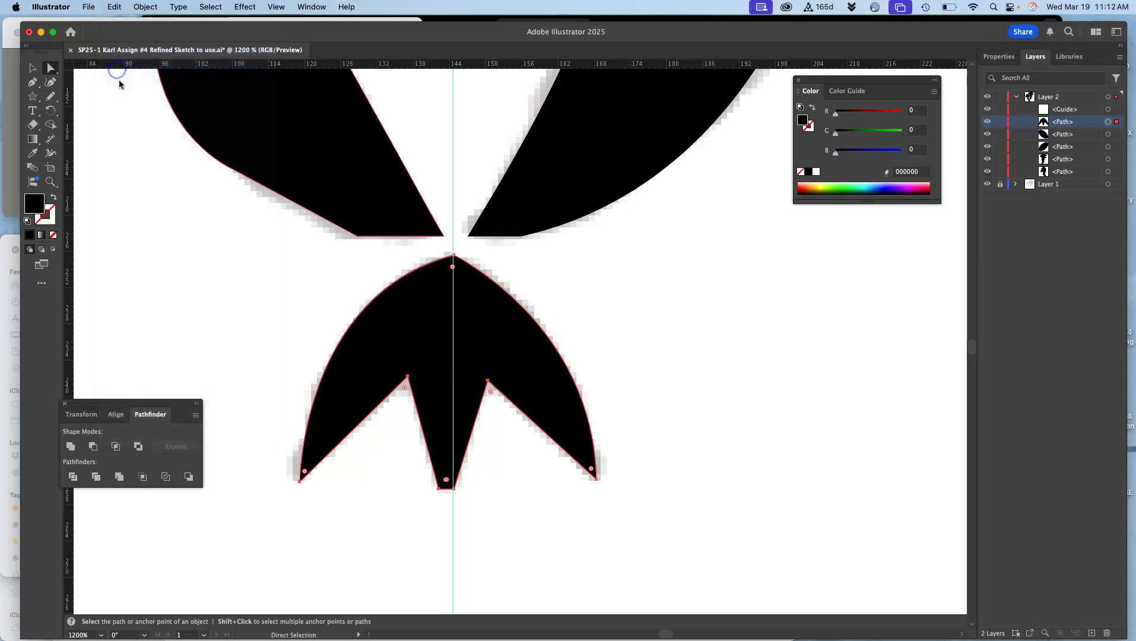
click(115, 8)
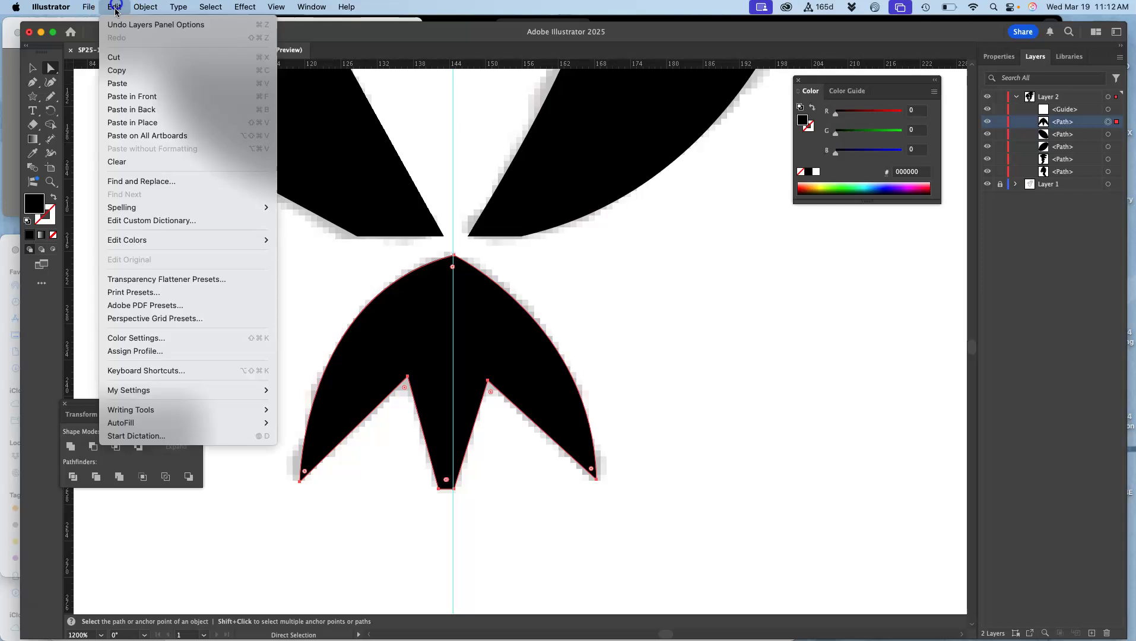
click(137, 123)
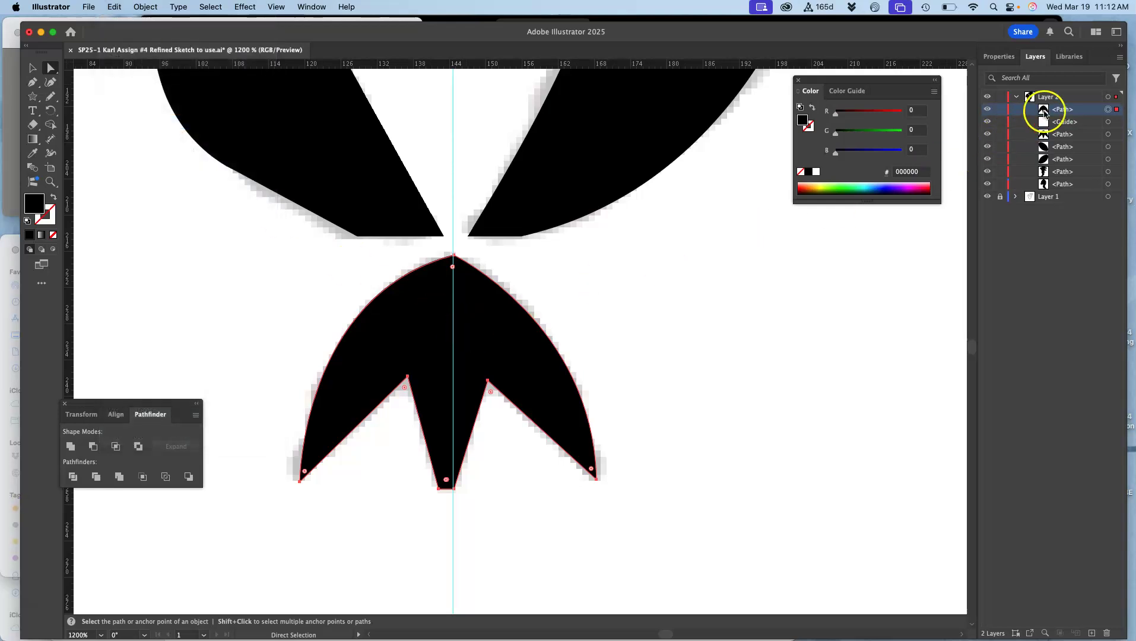
- Hide the original tail path in Layer 2 and select its pasted copy on the artboard
click(987, 111)
click(988, 110)
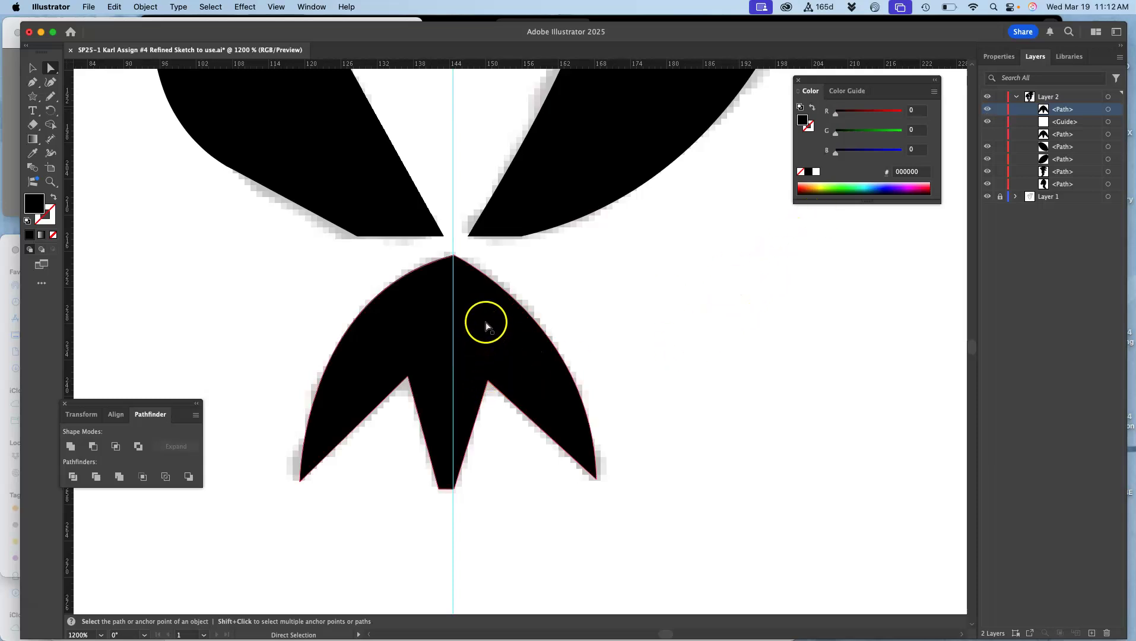
click(110, 7)
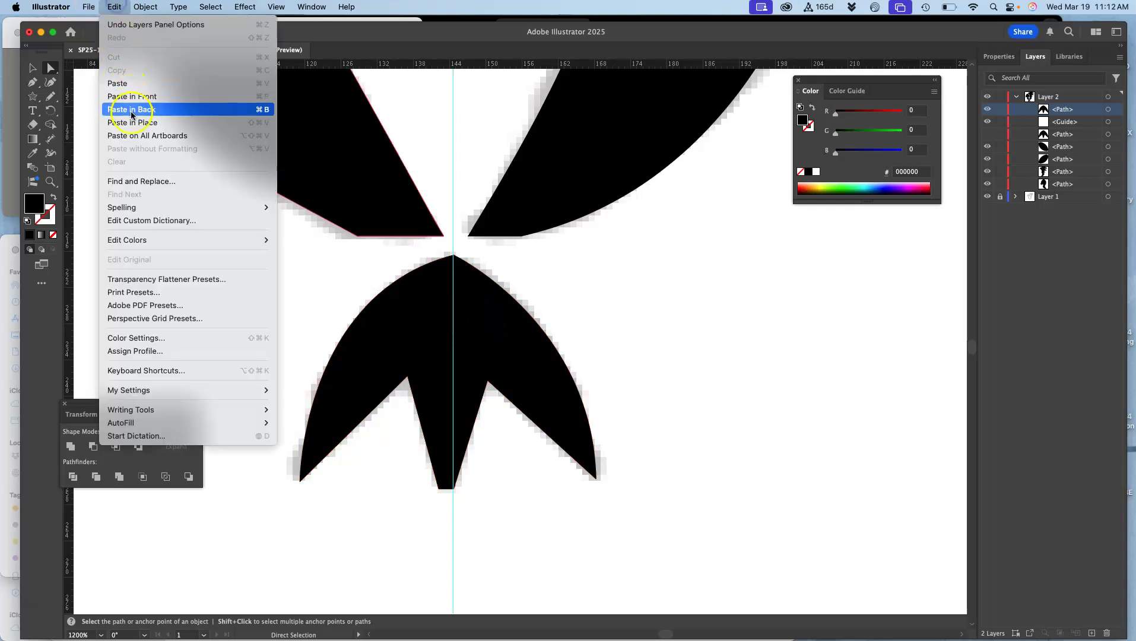
click(496, 317)
click(481, 315)
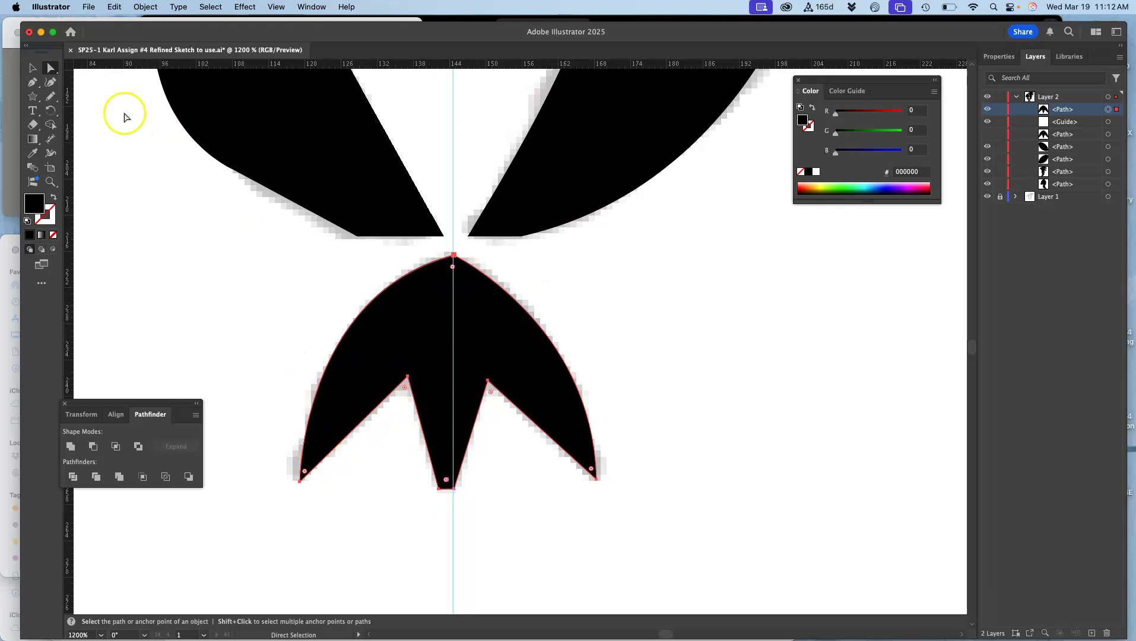
- Delete the tail copy's three anchor points left of the vertical guide with the Pen tool
click(32, 82)
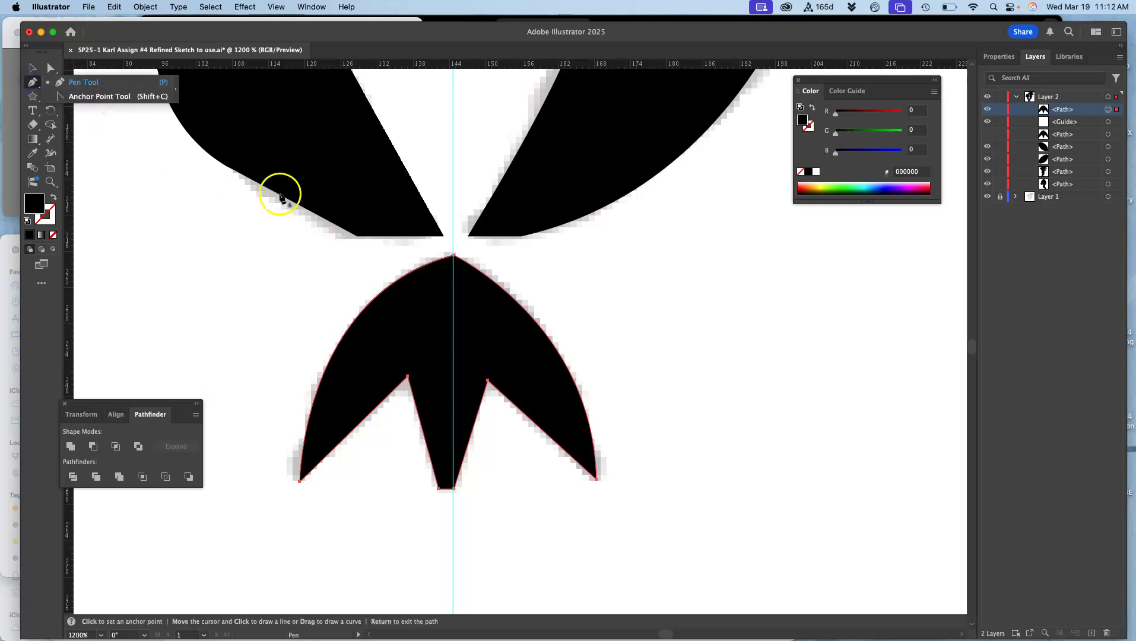
click(300, 483)
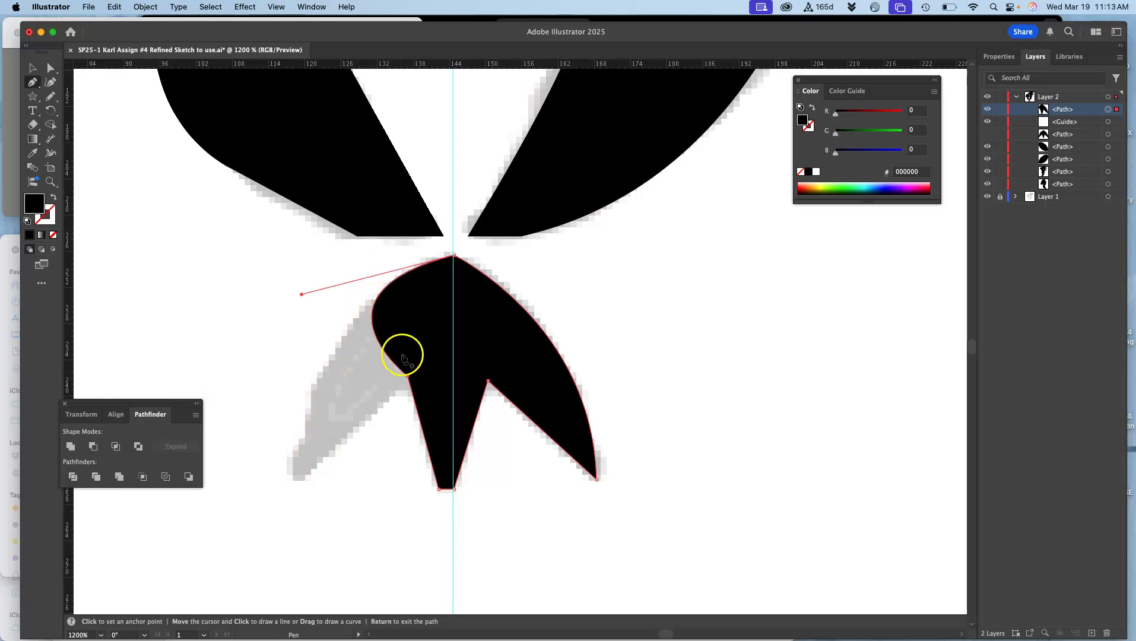
click(407, 375)
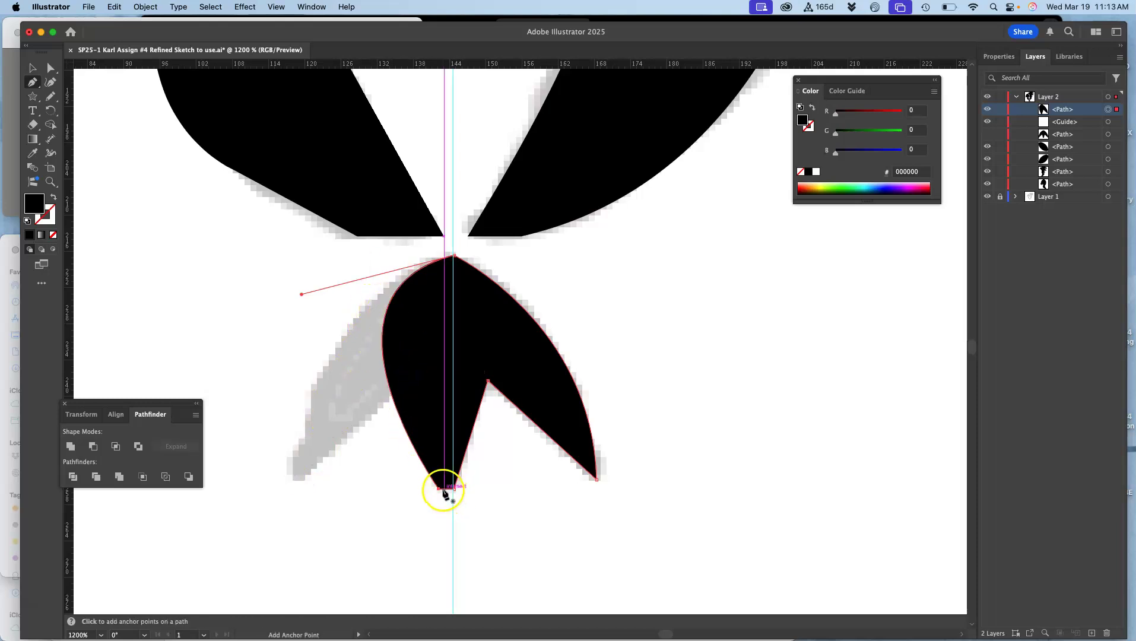
click(438, 488)
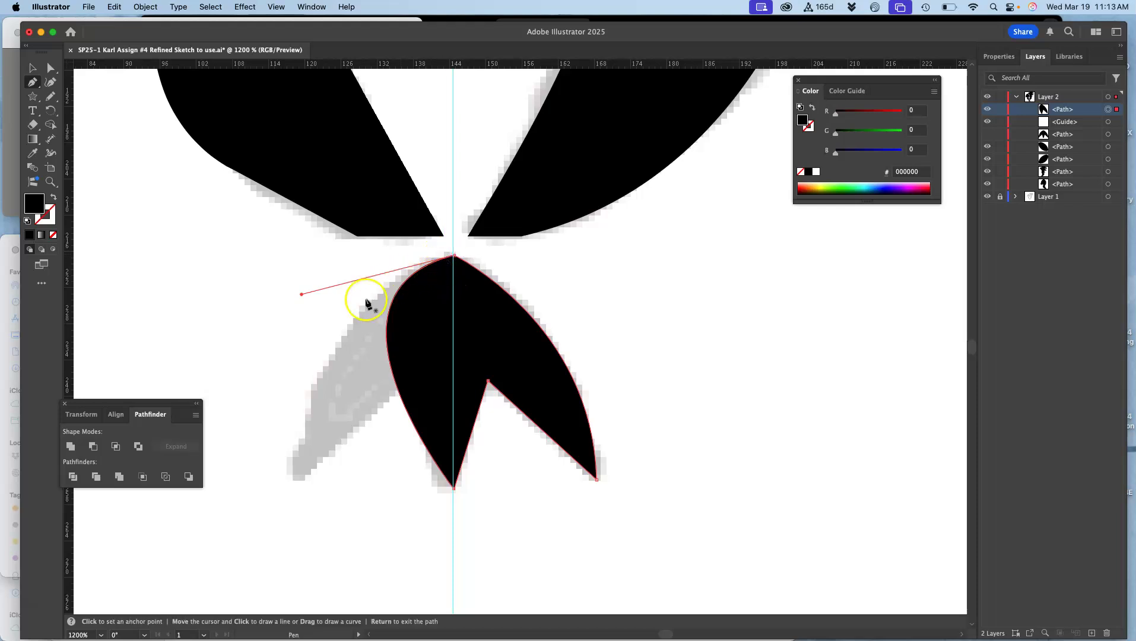
drag(302, 295, 342, 288)
key(super+z)
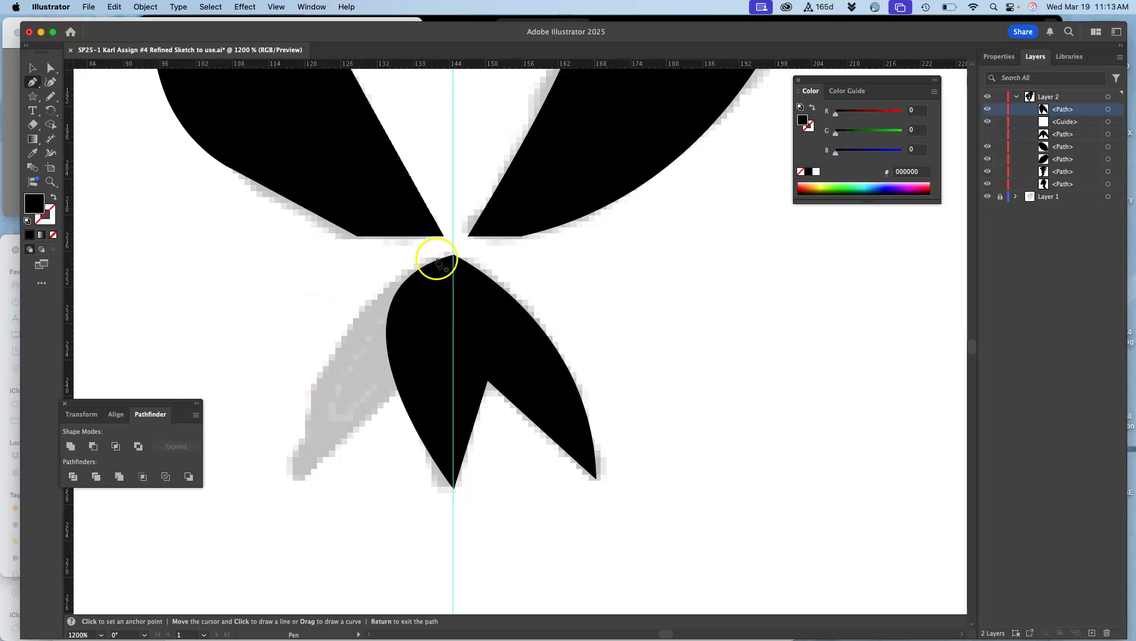
- Retract the left direction handle into the tail's top anchor with the Anchor Point tool, giving the half tail a straight edge along the guide
super+click(433, 322)
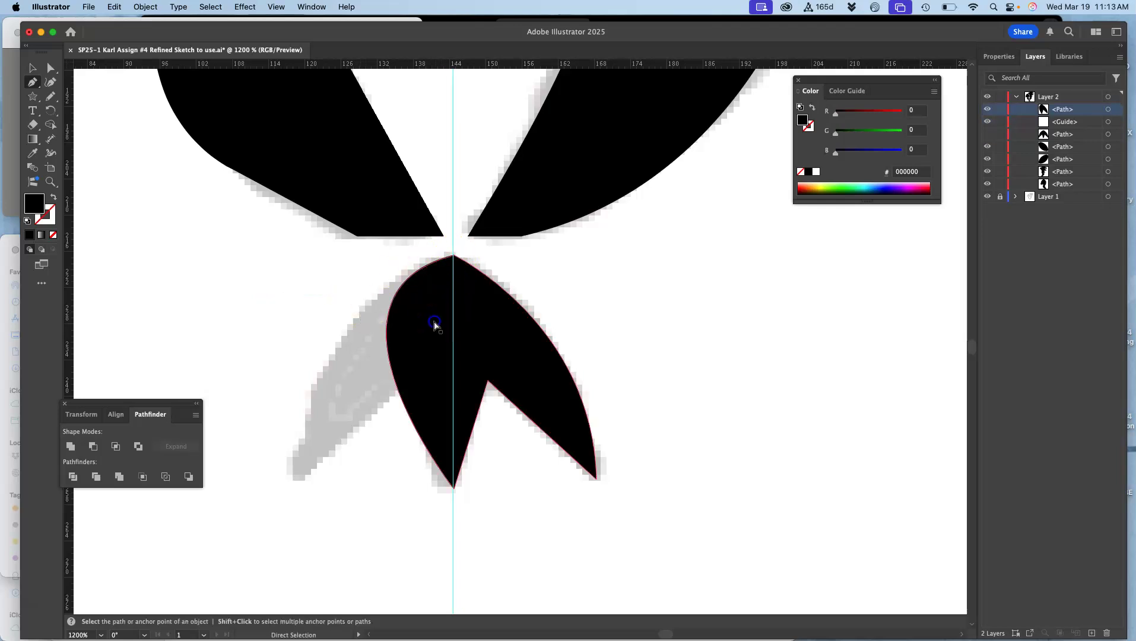
click(455, 255)
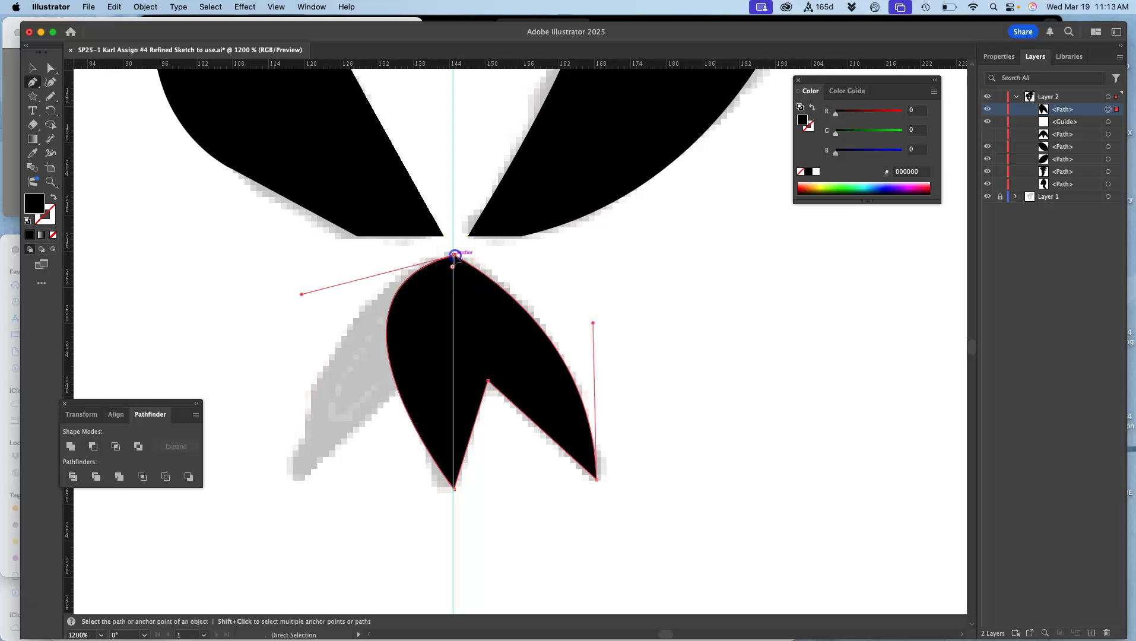
click(30, 83)
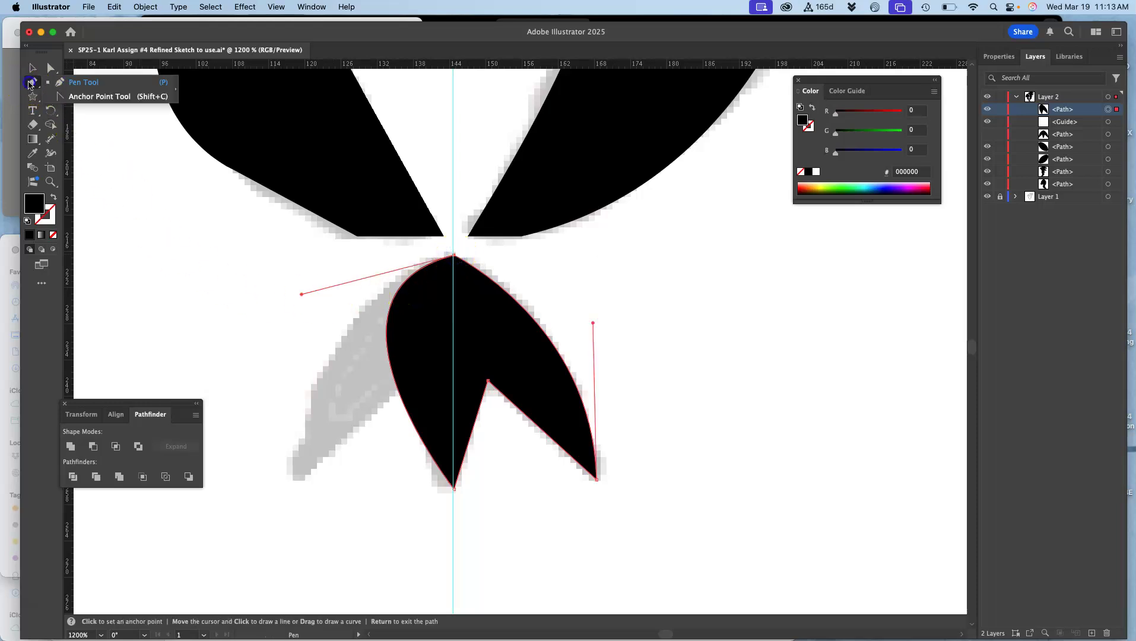
click(81, 97)
drag(302, 293, 454, 257)
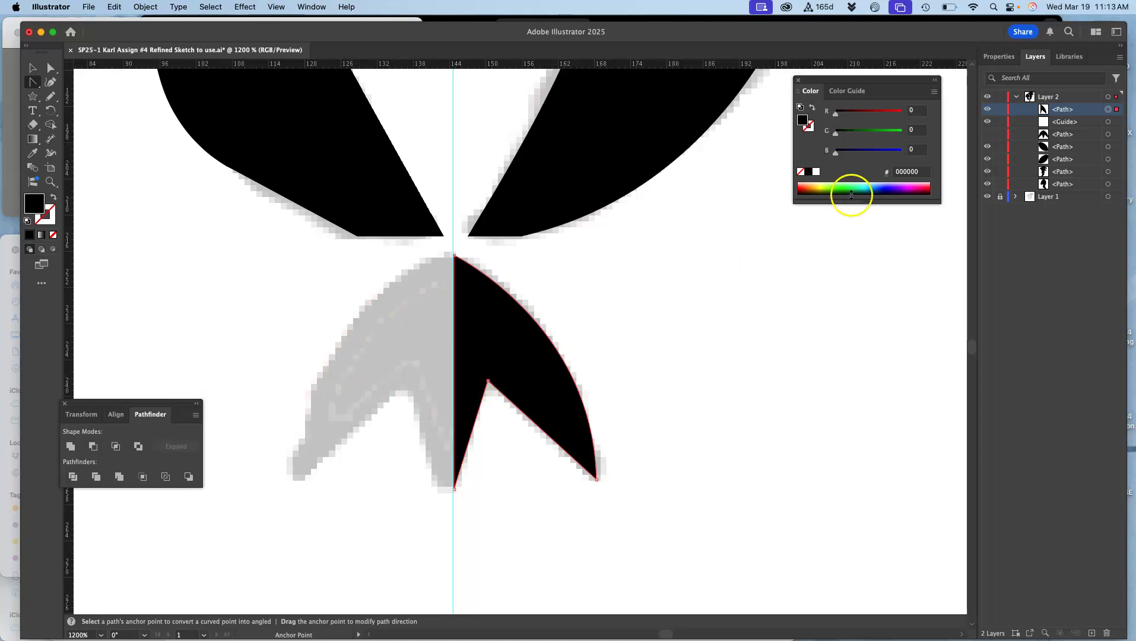
- Toggle the visibility of the original tail and the half tail in Layer 2 to compare them
click(988, 134)
click(988, 109)
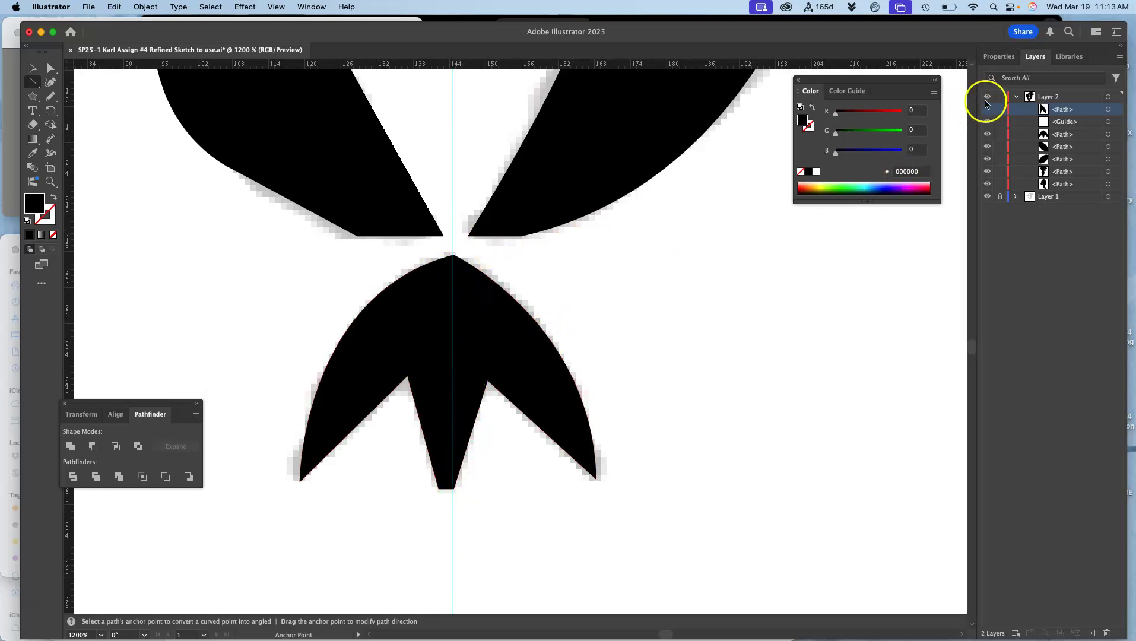
click(988, 136)
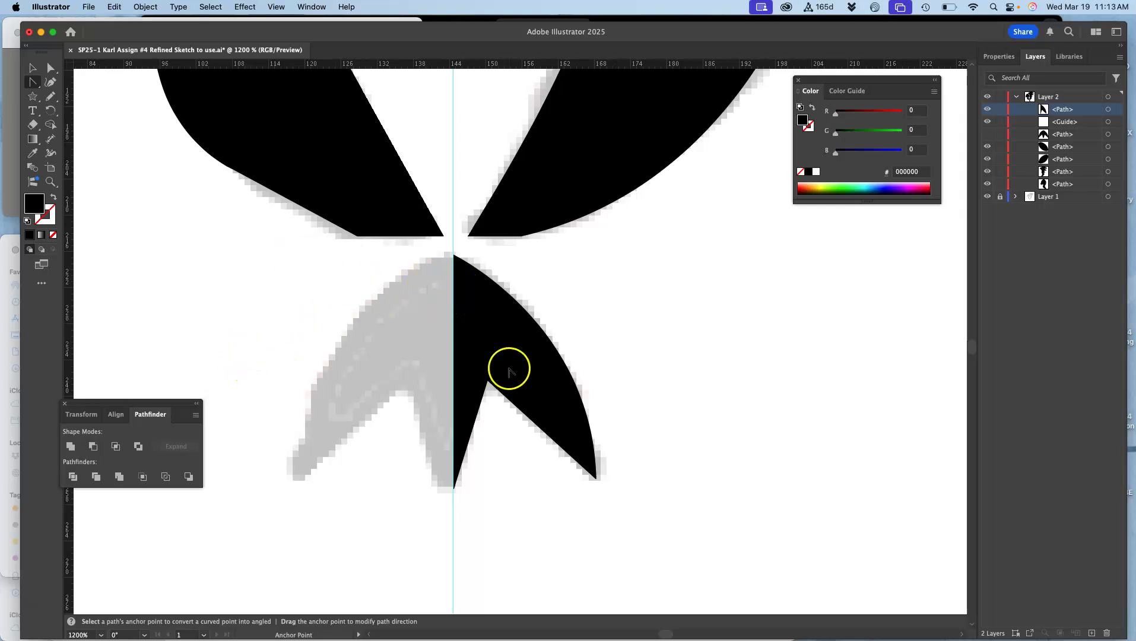
- Select the half tail path, copy it and paste the copy in place
click(1108, 110)
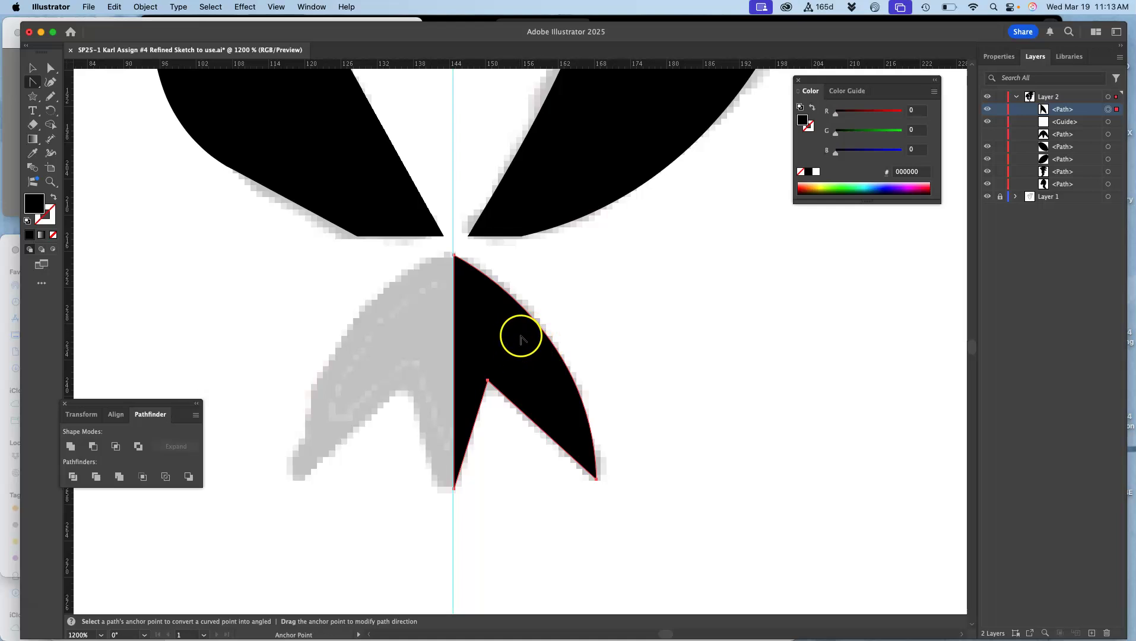
key(super)
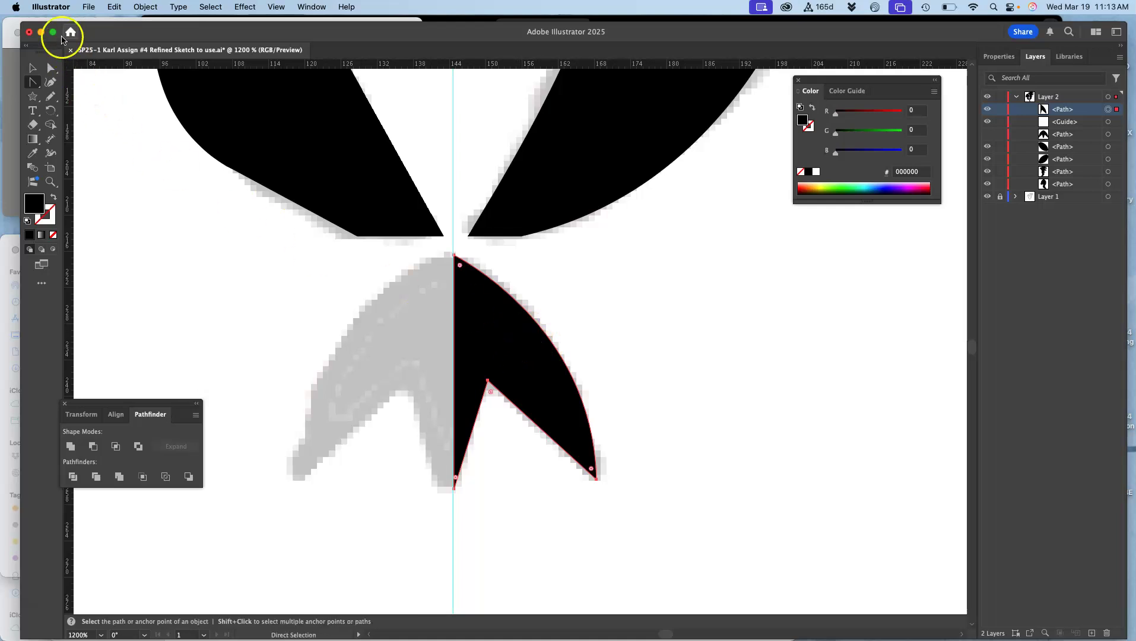
click(115, 6)
click(123, 71)
click(116, 7)
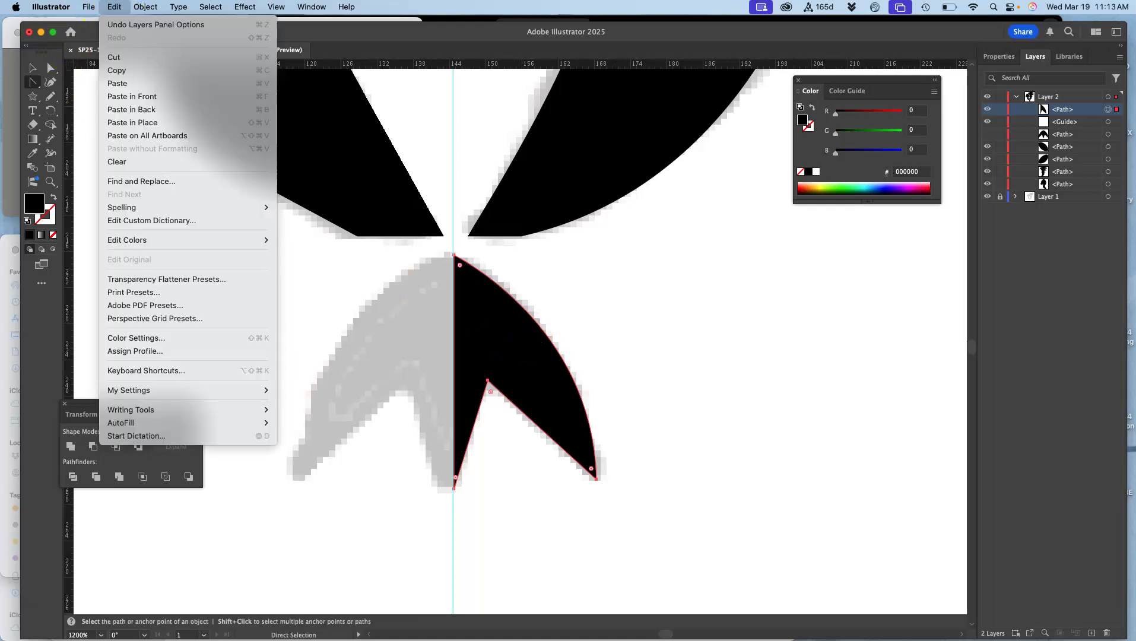
click(126, 122)
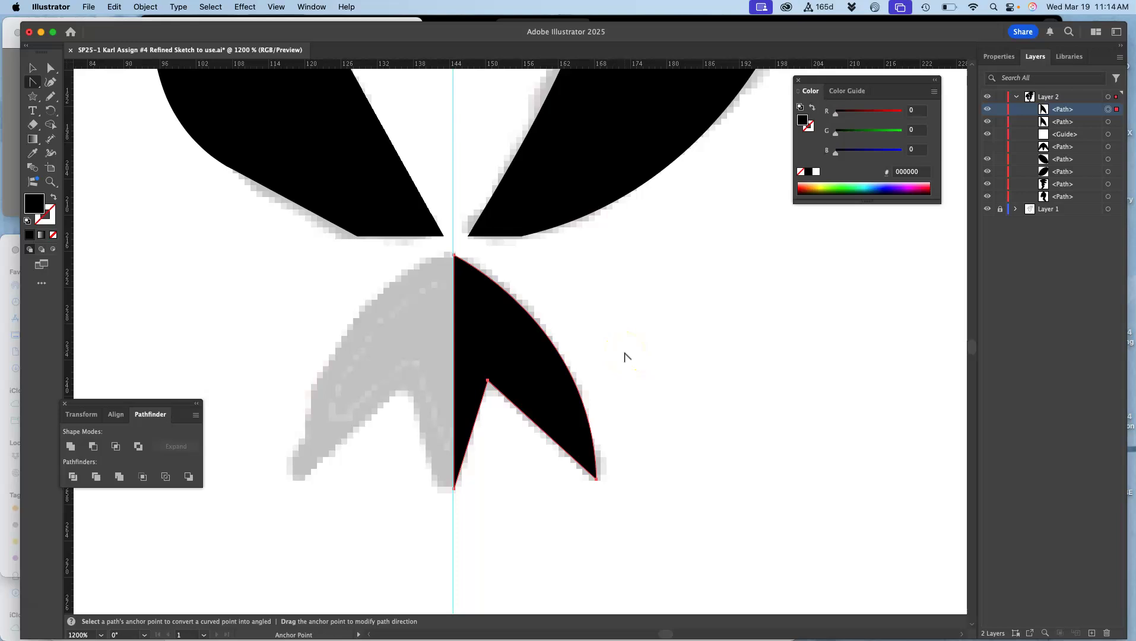
- Reflect the pasted half tail across the vertical axis
right_click(495, 344)
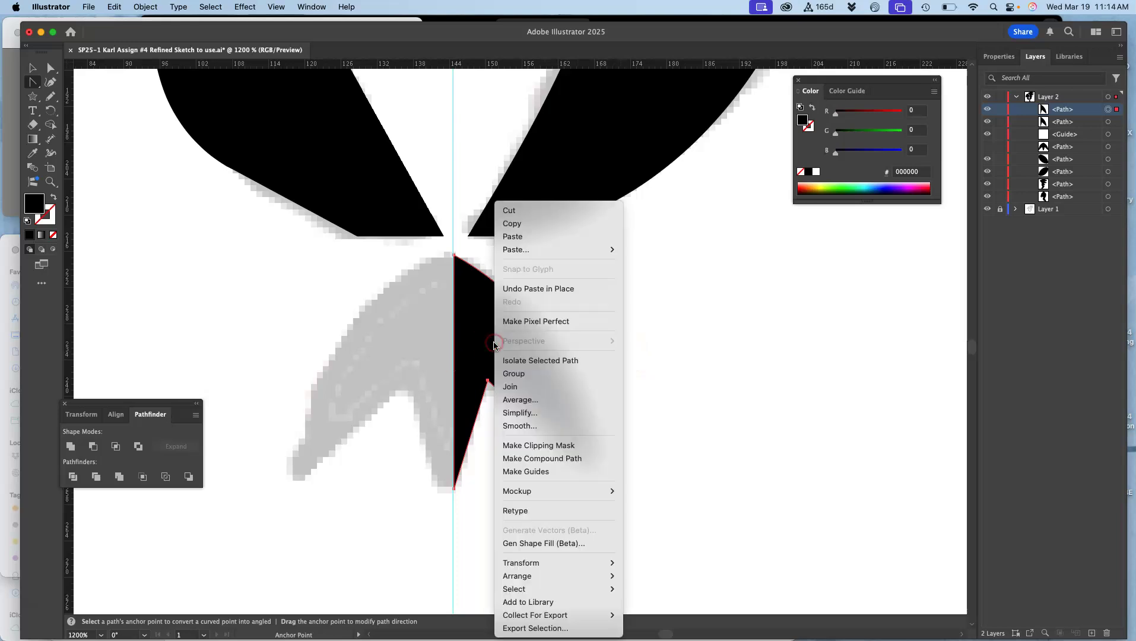
mouse_move(516, 563)
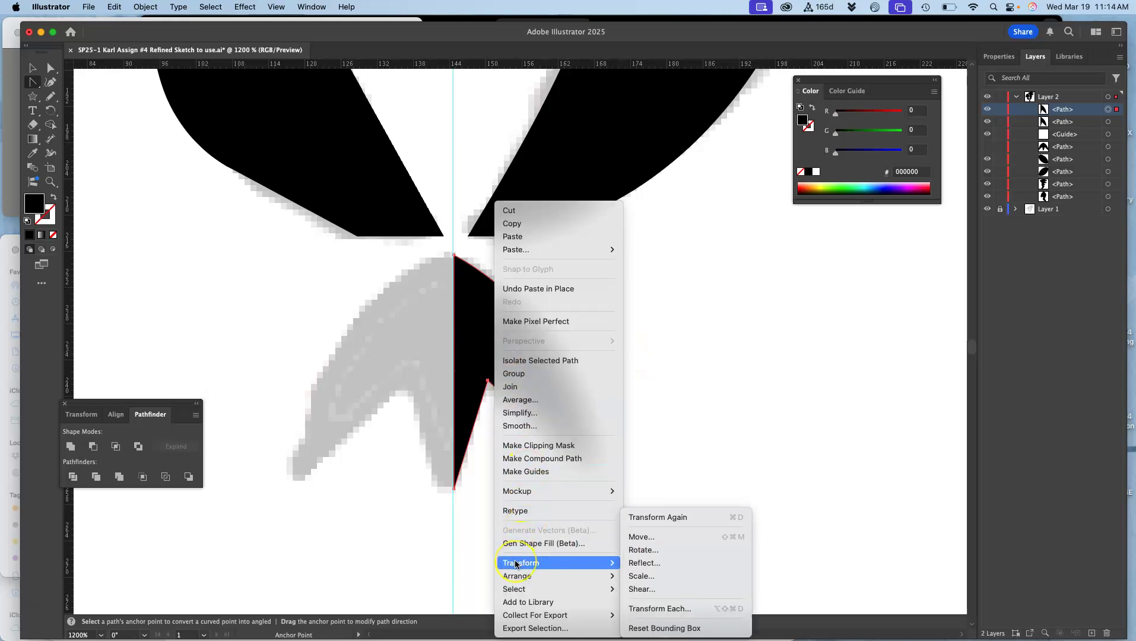
click(636, 563)
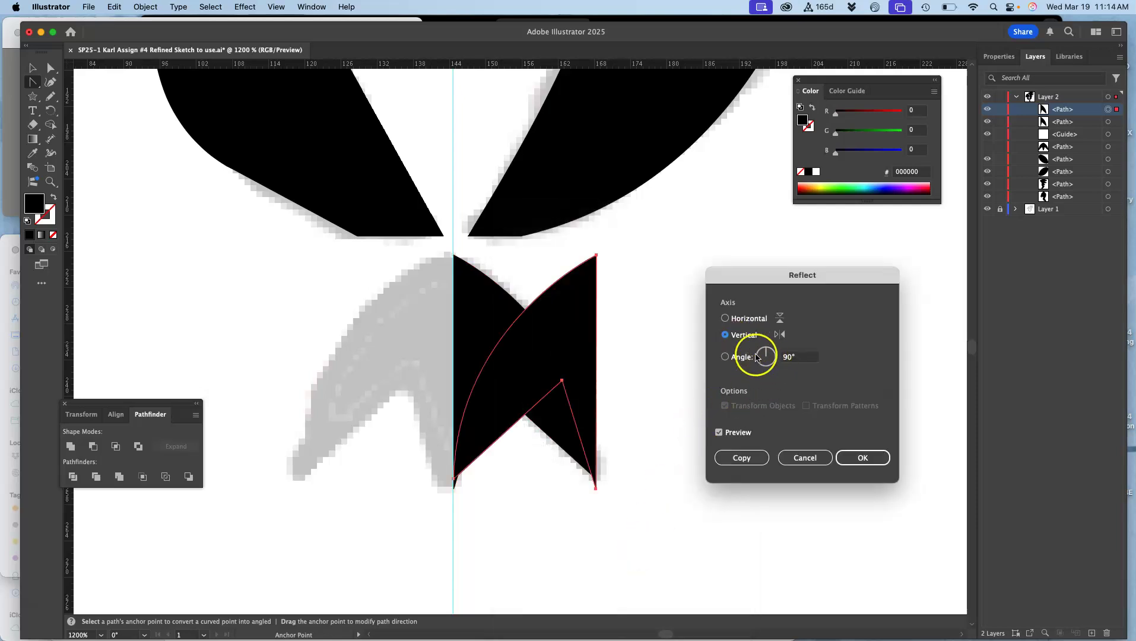
click(863, 458)
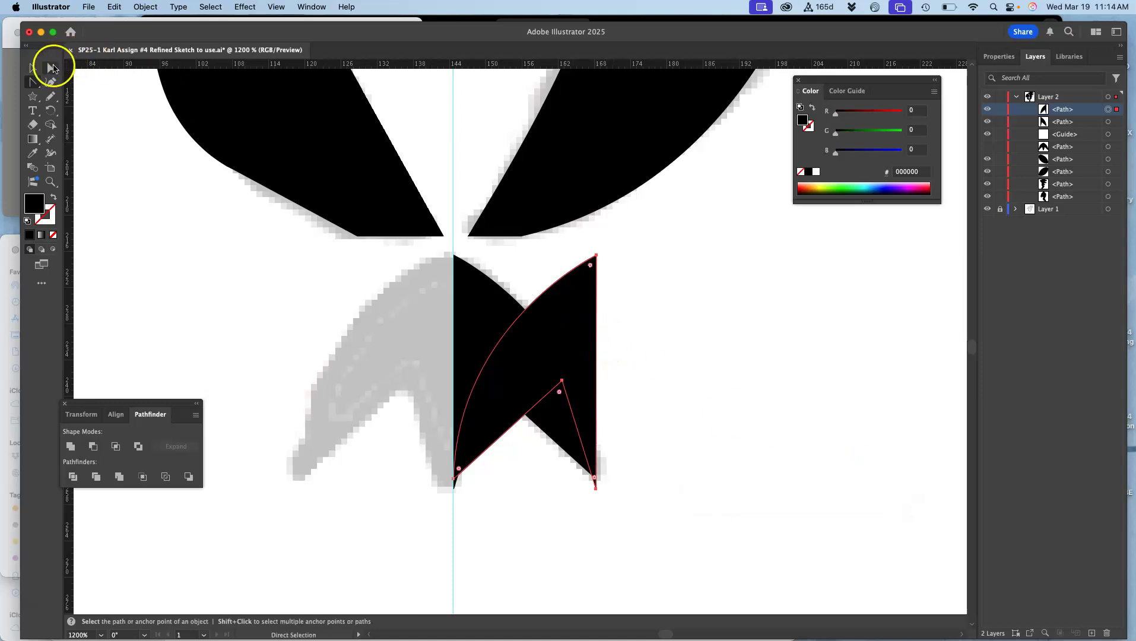
- Move the reflected half tail to the left of the guide so its straight edge meets the other half, and deselect it
click(31, 69)
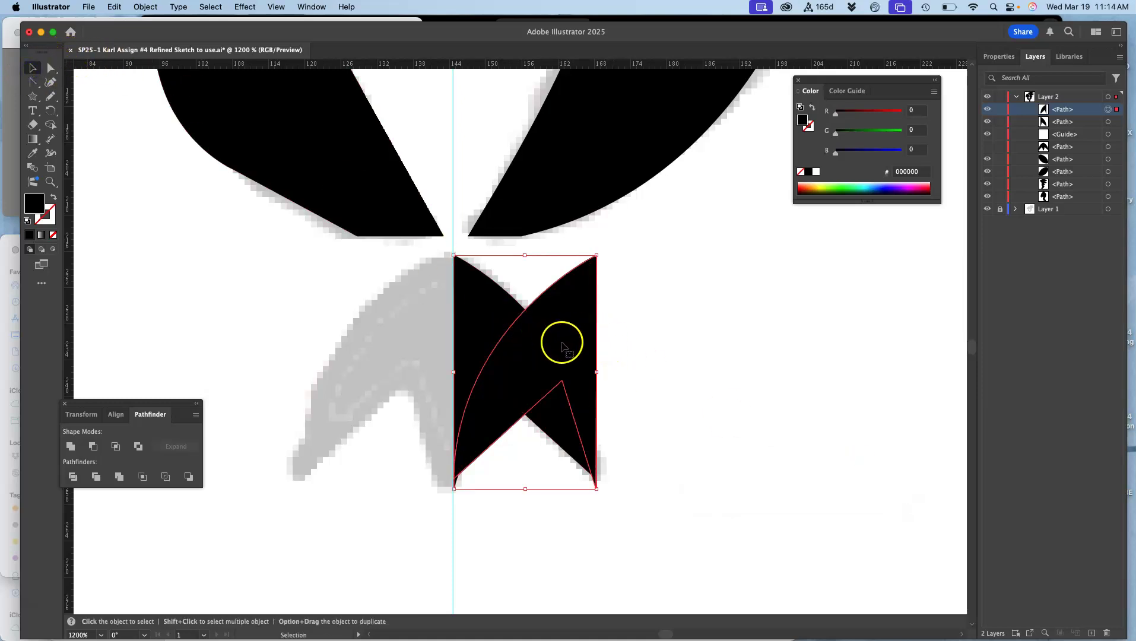
drag(562, 342, 419, 342)
click(560, 314)
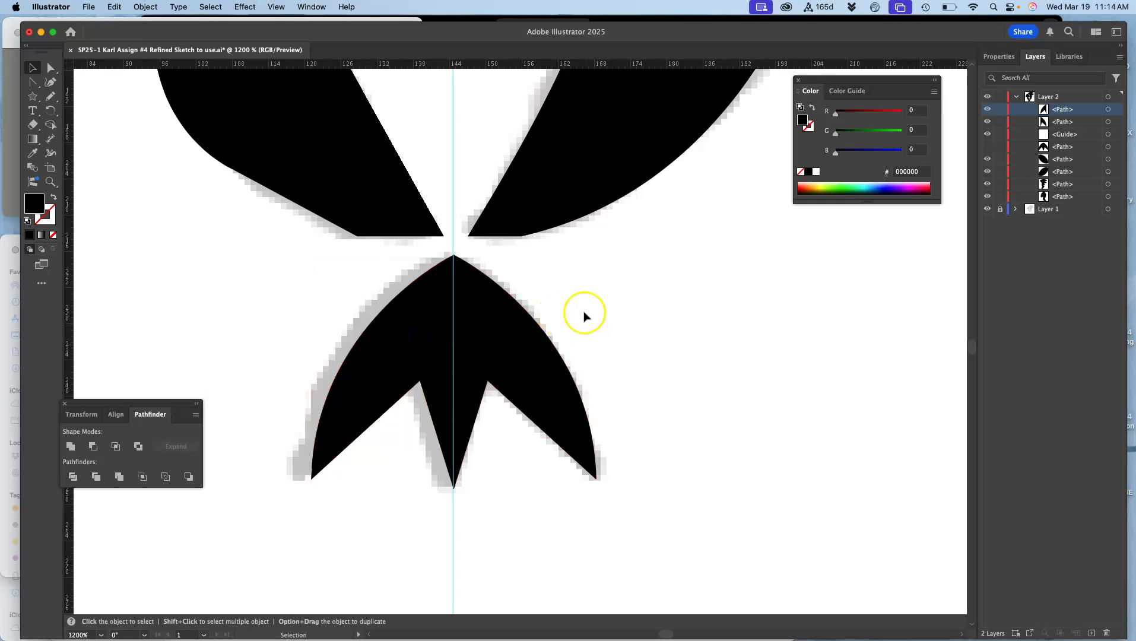
- Hide the vertical guide in Layer 2 and check the mirrored tail within the whole bird logo
click(991, 135)
click(989, 135)
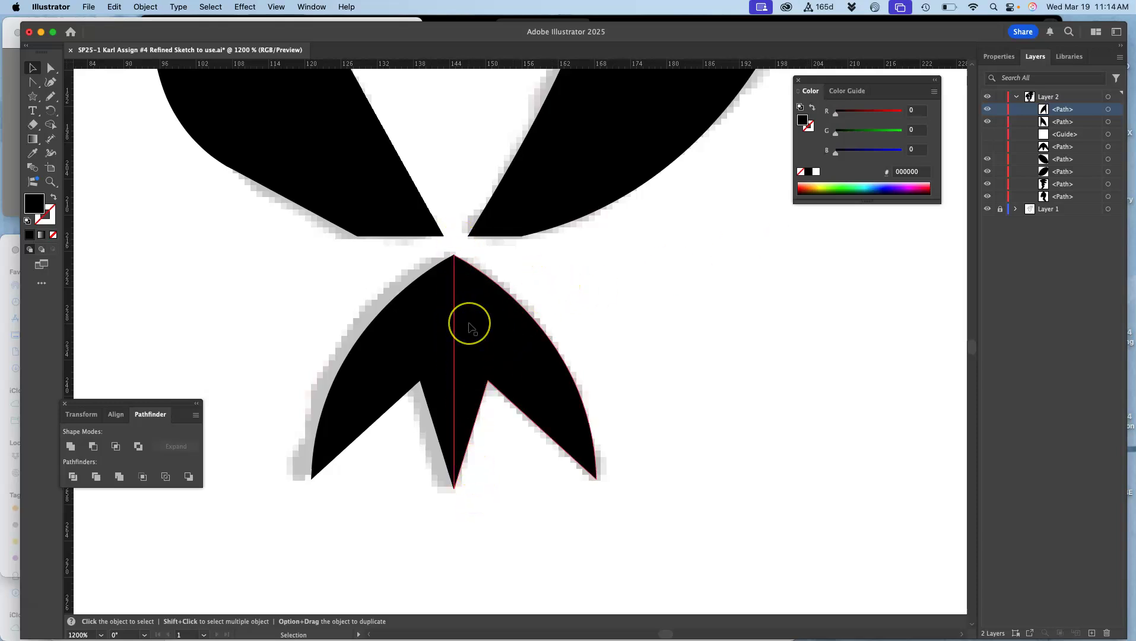
scroll(472, 329, up, 3)
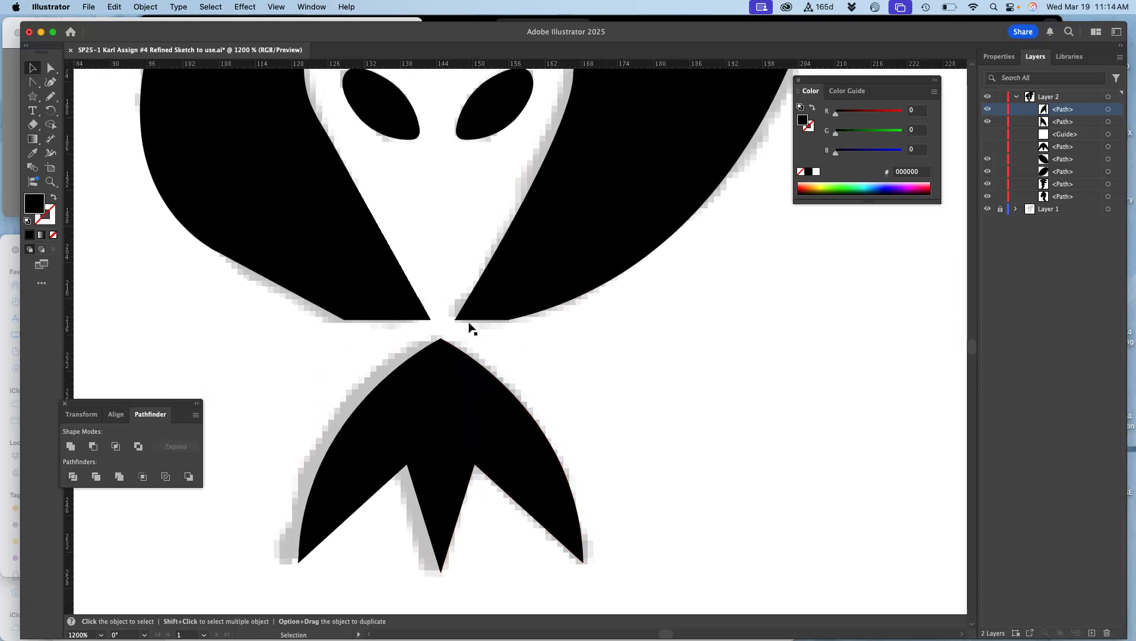
scroll(469, 328, up, 1)
key(super+minus)
key(super+minus)
key(super+minus)
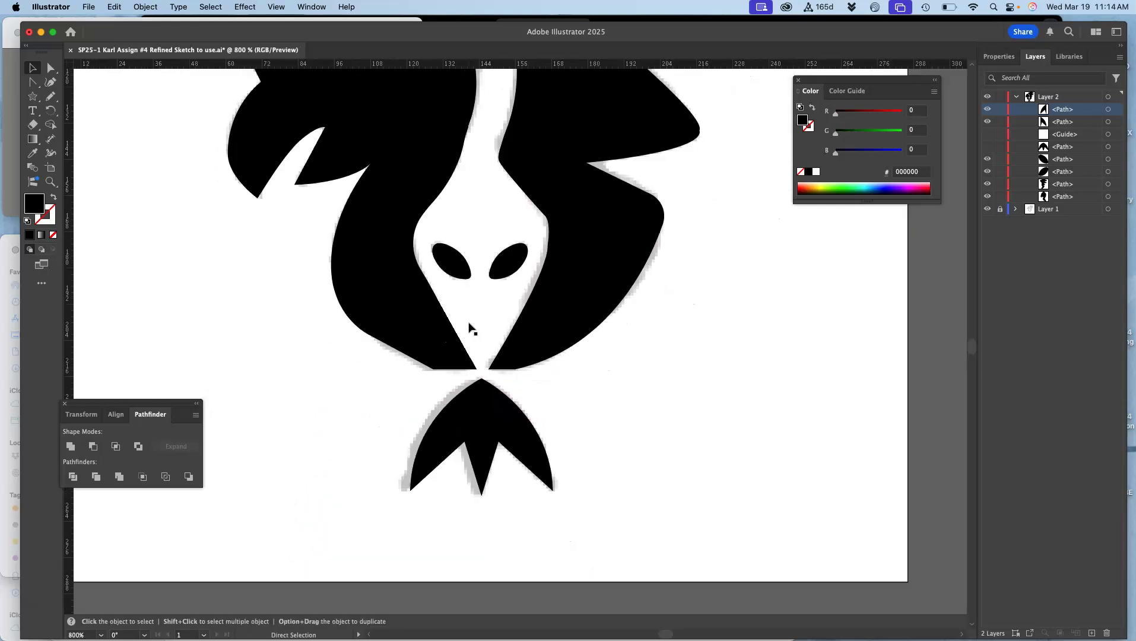
scroll(469, 329, up, 2)
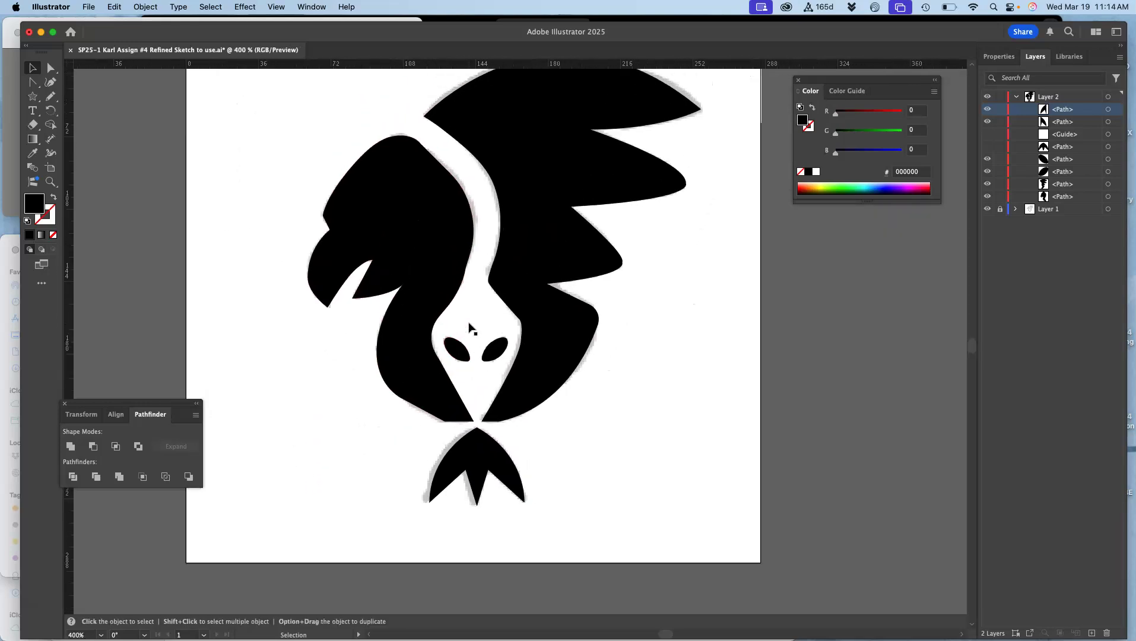
- Select the bird's head-and-neck path to show its anchor points and try a short Blob Brush stroke inside the head
click(49, 69)
click(445, 217)
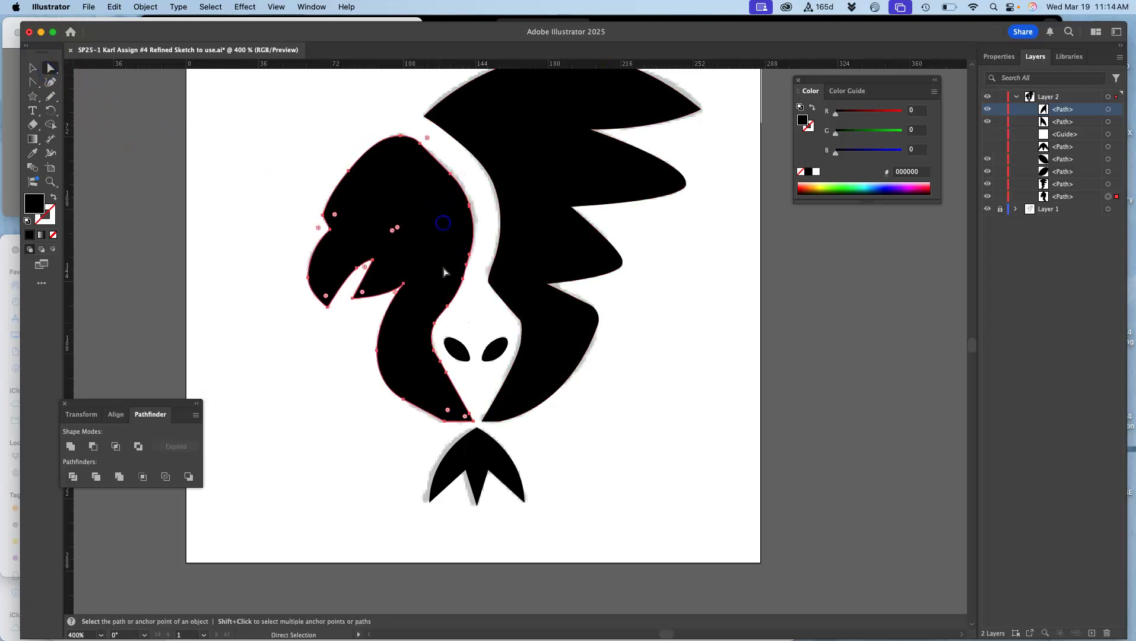
key(super+equal)
key(super+equal)
key(super+equal)
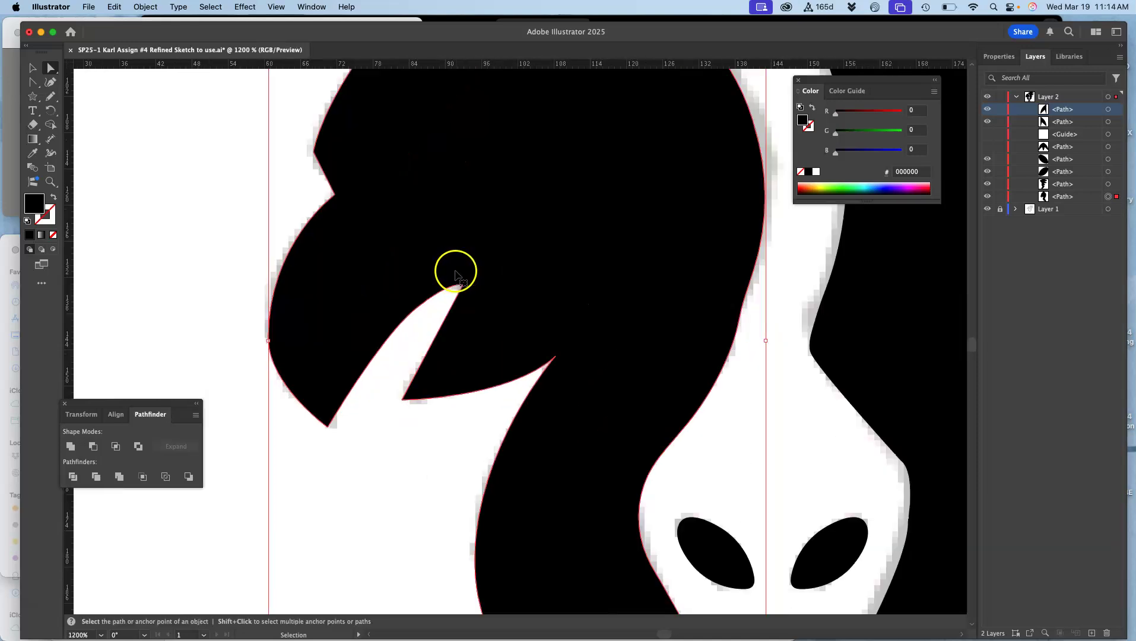
key(super+equal)
key(space)
drag(598, 281, 490, 382)
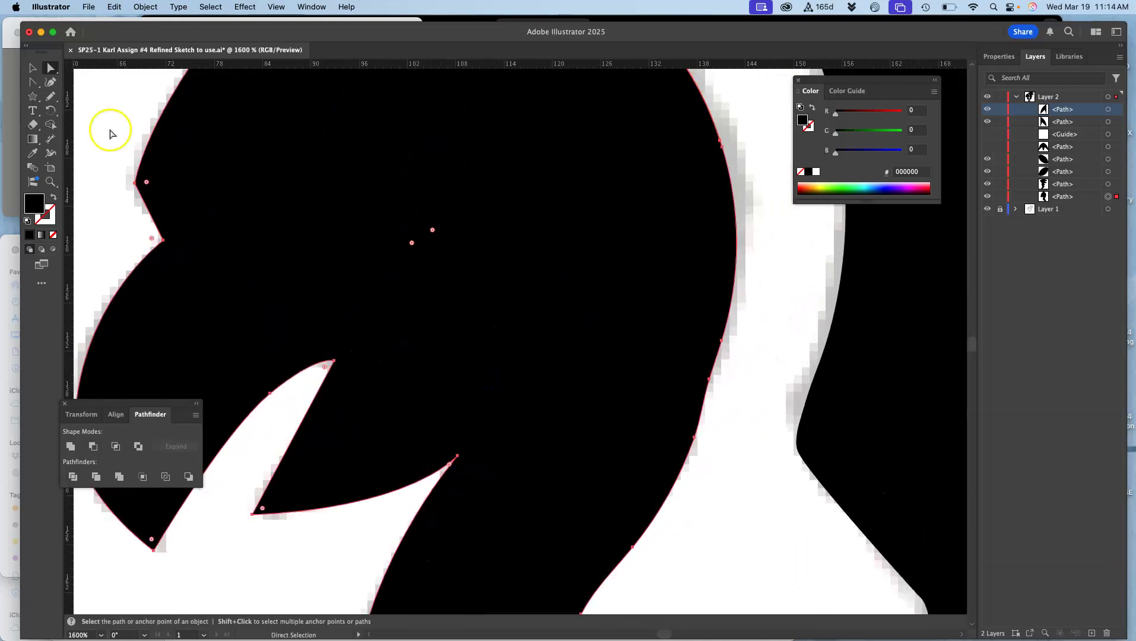
click(51, 97)
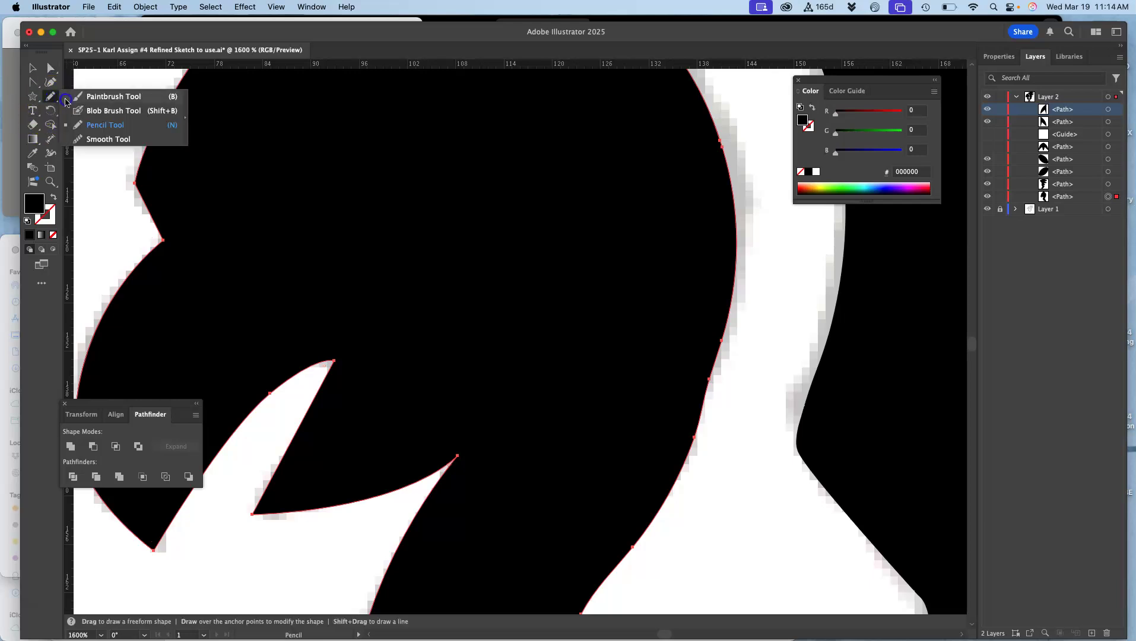
click(88, 112)
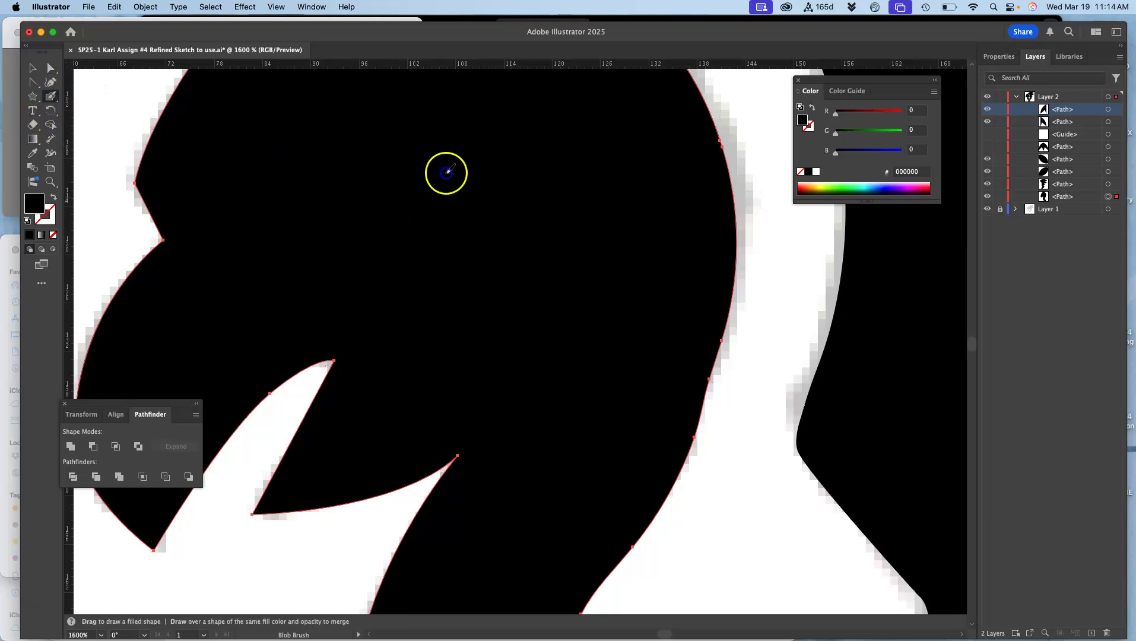
drag(458, 160, 431, 193)
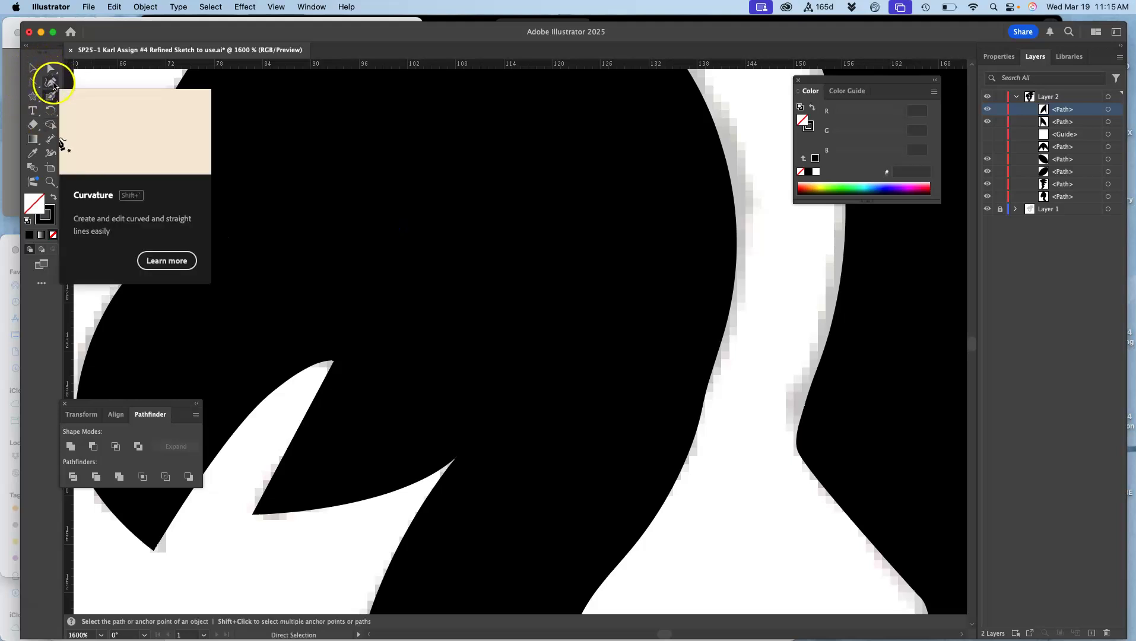
- Reselect the head-and-neck path and round its corners with the live corner widgets at the neck's base
click(33, 68)
click(405, 214)
click(405, 214)
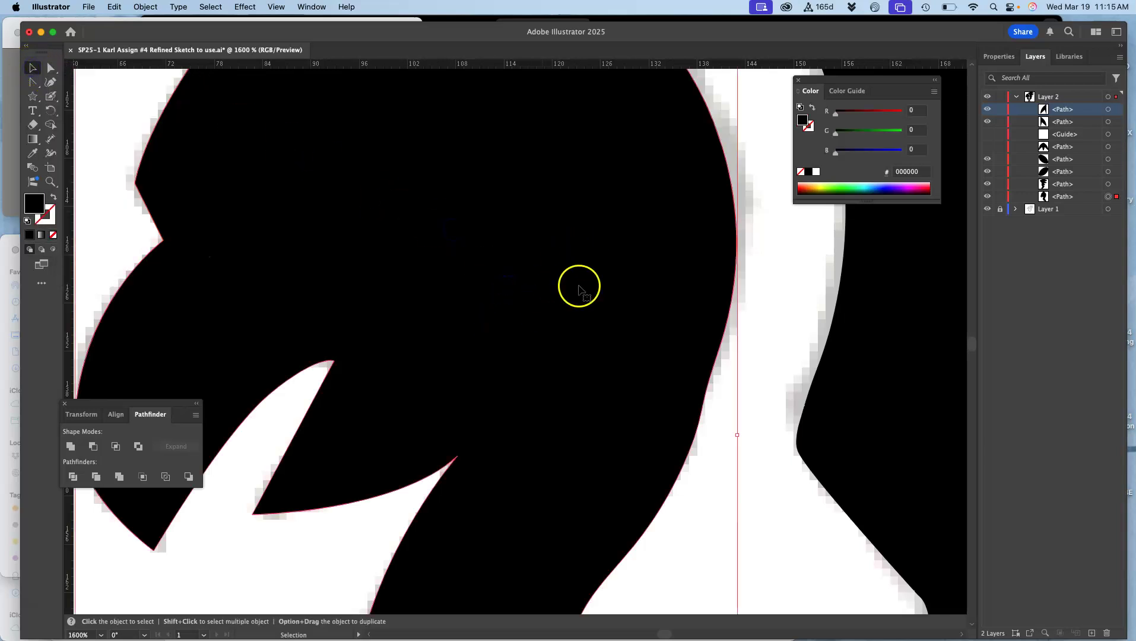
scroll(570, 256, down, 5)
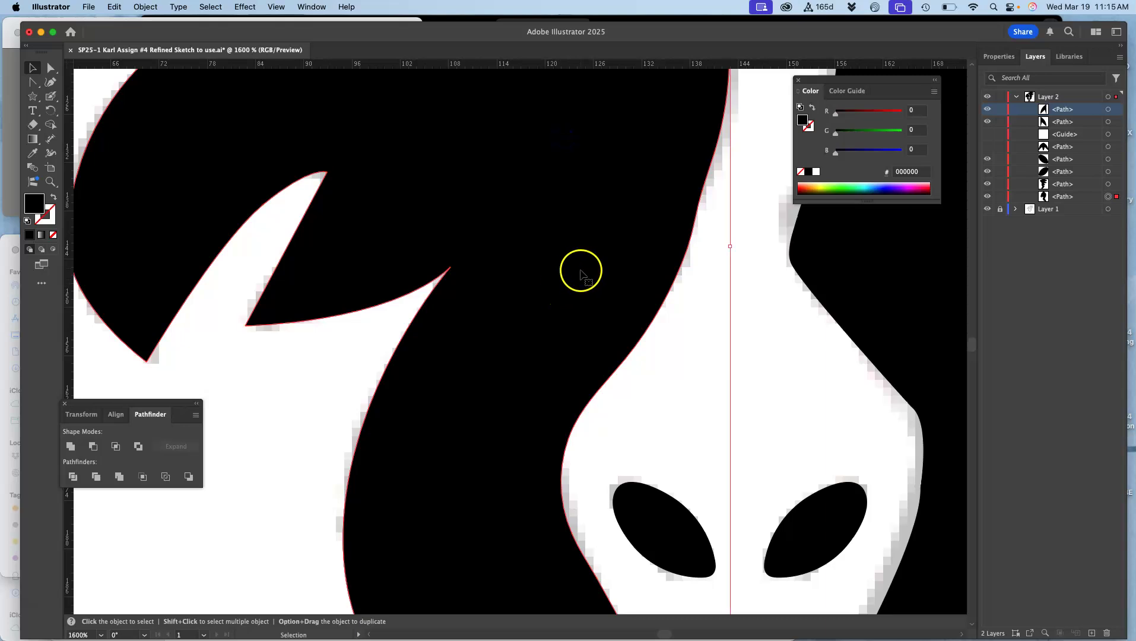
click(50, 68)
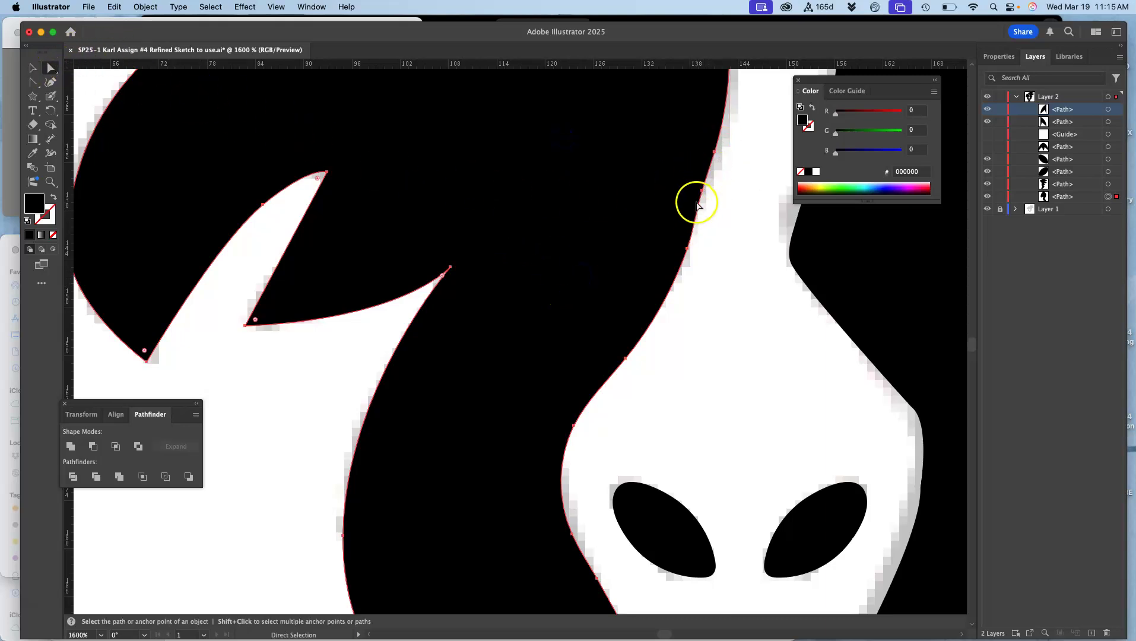
scroll(624, 275, down, 10)
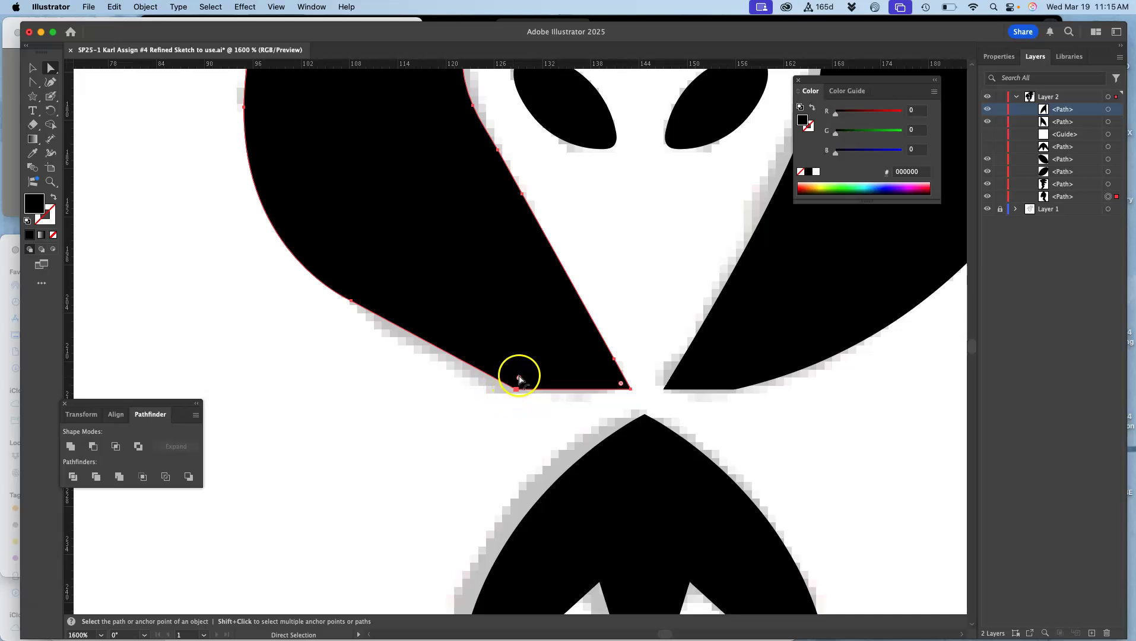
drag(519, 378, 537, 350)
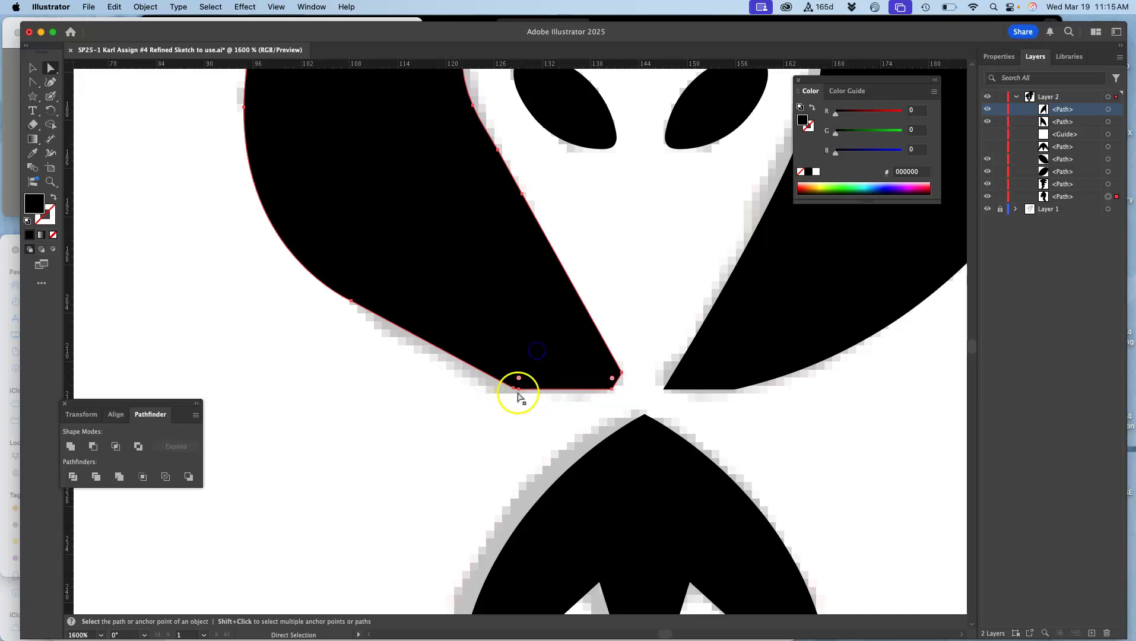
drag(603, 373, 593, 365)
- Examine the corners of the head-and-neck path up close, from the beak opening down to the neck's base
key(super+equal)
key(super+equal)
key(super+equal)
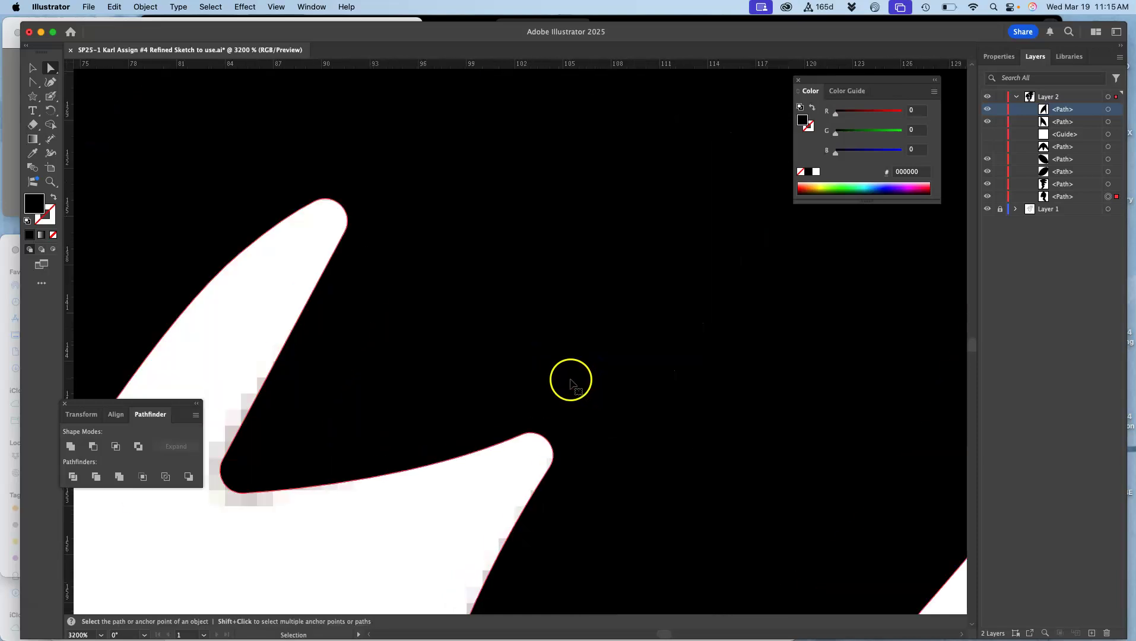
key(super+shift+a)
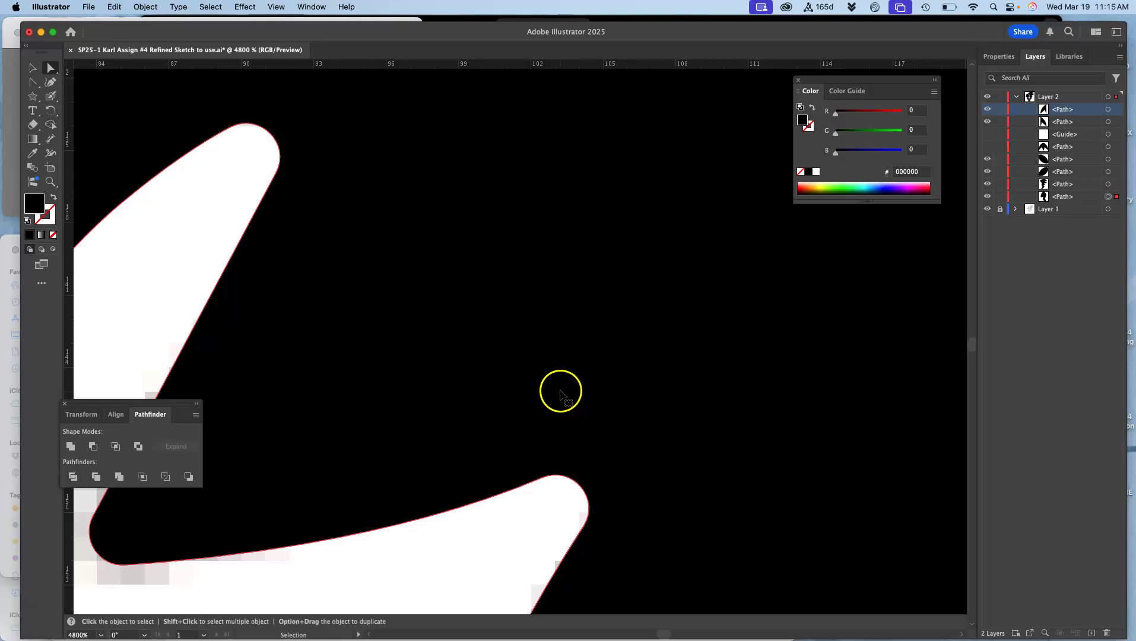
scroll(634, 383, down, 10)
scroll(634, 383, right, 2)
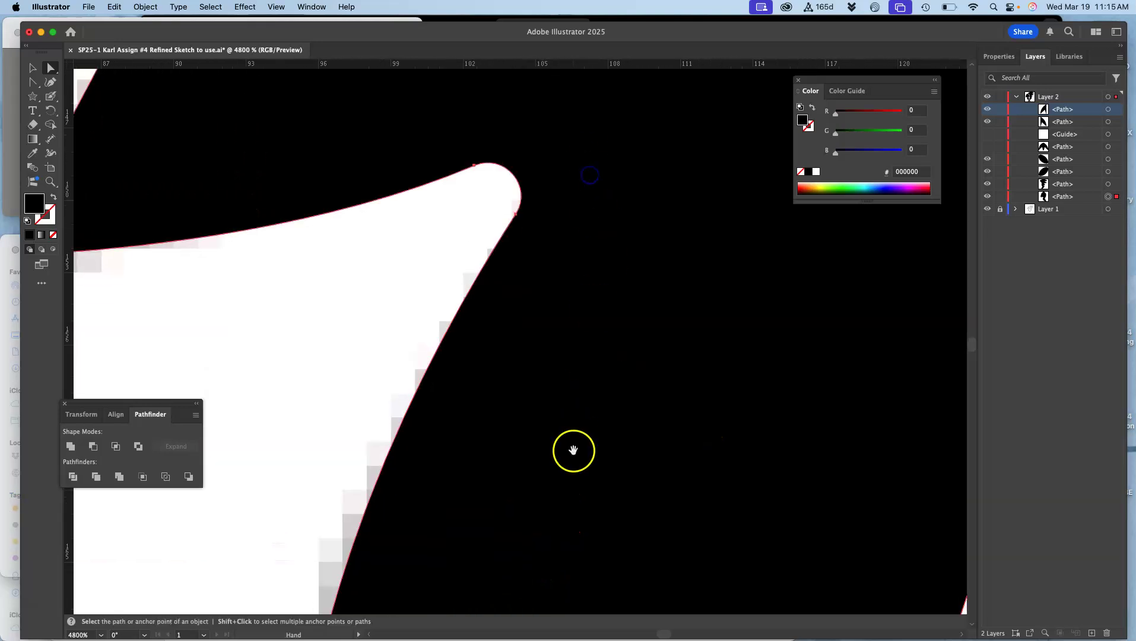
scroll(574, 450, down, 5)
scroll(574, 450, right, 15)
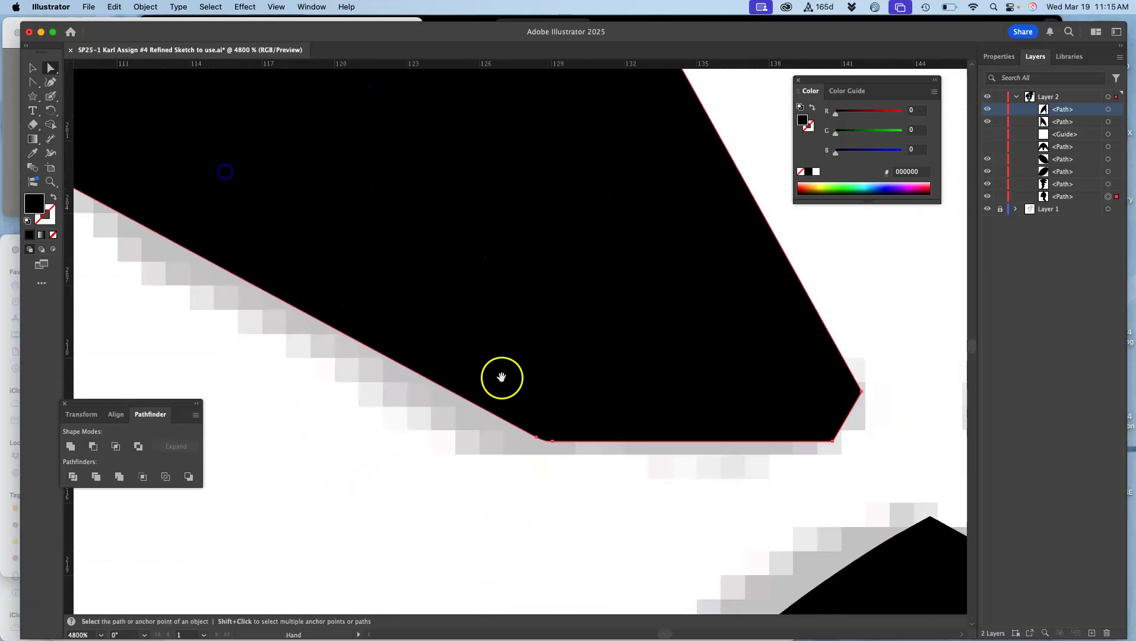
scroll(502, 377, down, 3)
scroll(502, 377, right, 4)
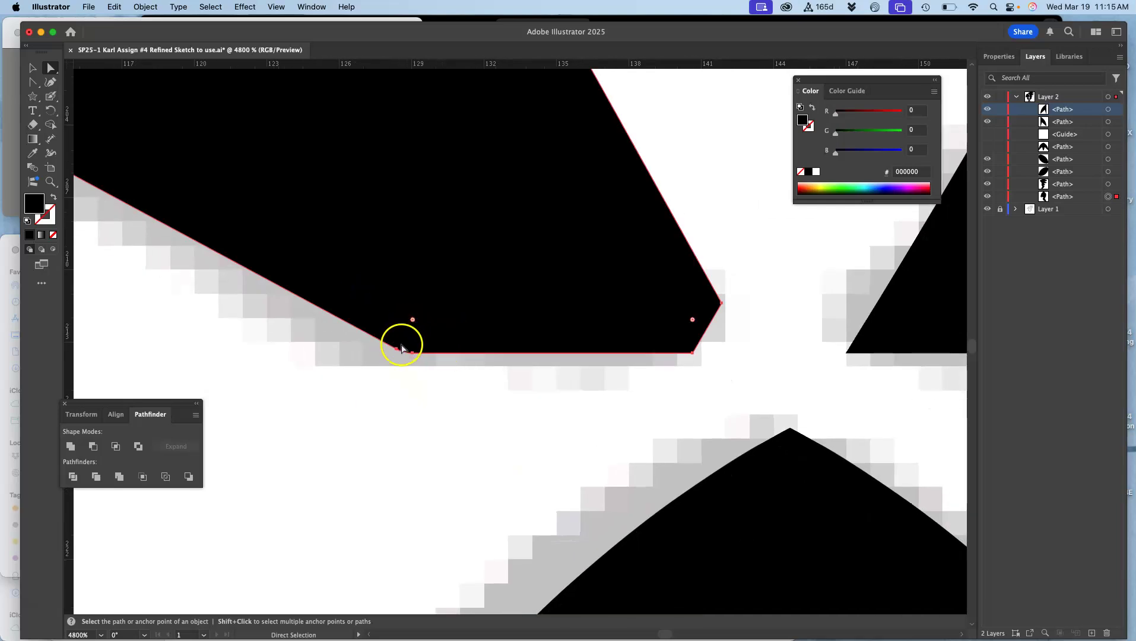
- Try redrawing the neck's bottom edge and inner tip as a freehand curve with the Pencil tool, and undo the attempts
click(50, 96)
click(83, 125)
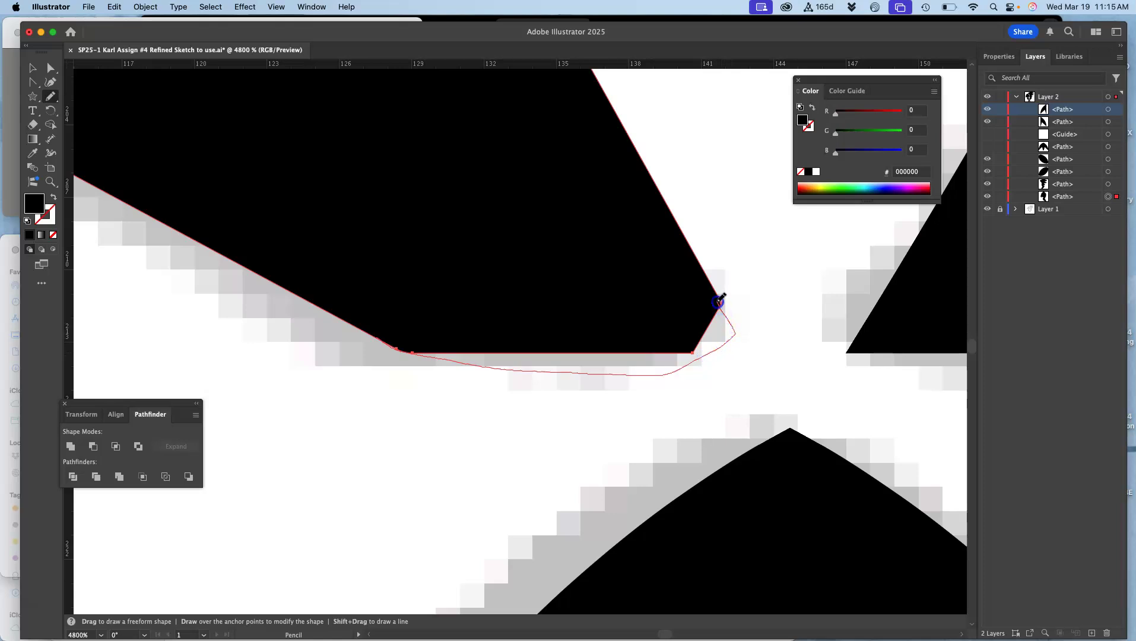
drag(719, 302, 717, 300)
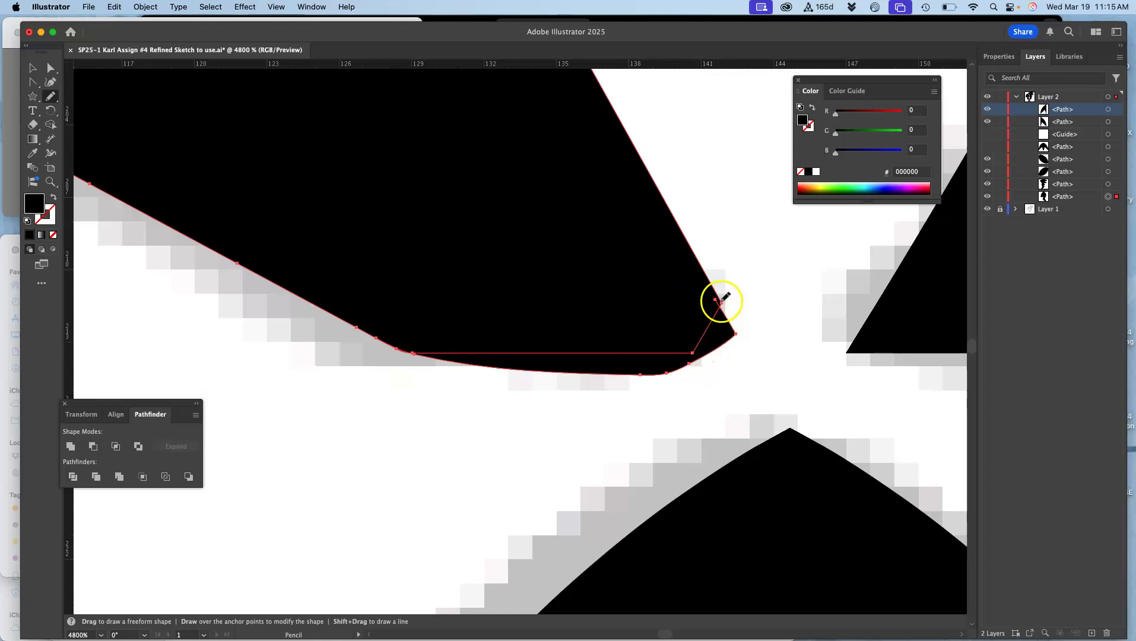
drag(700, 351, 714, 329)
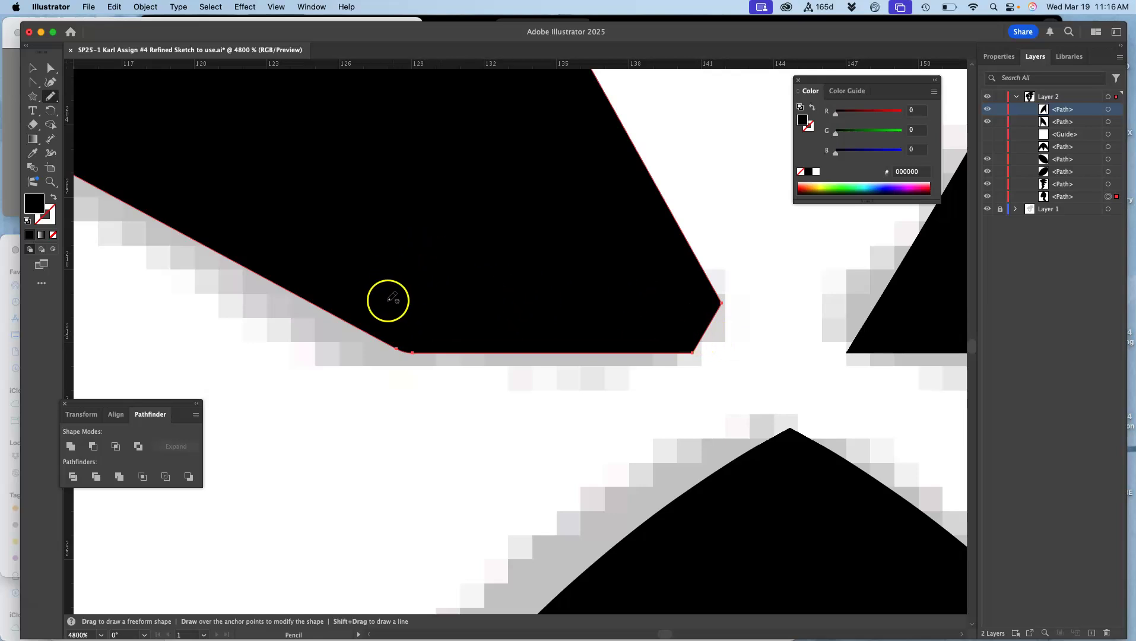
drag(392, 344, 393, 344)
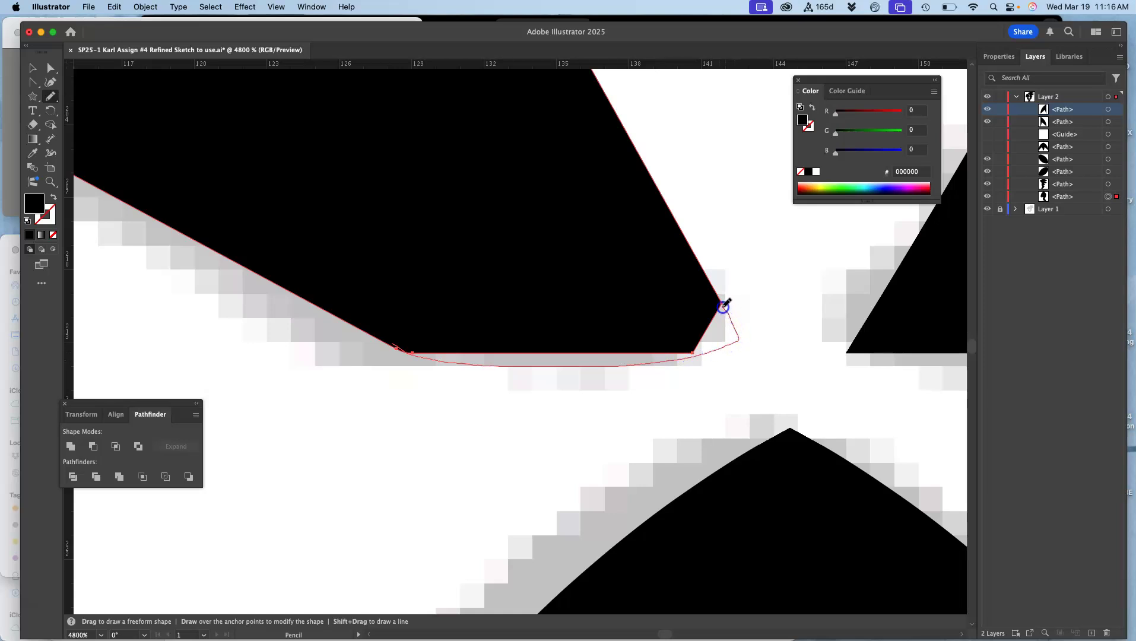
drag(717, 294, 716, 295)
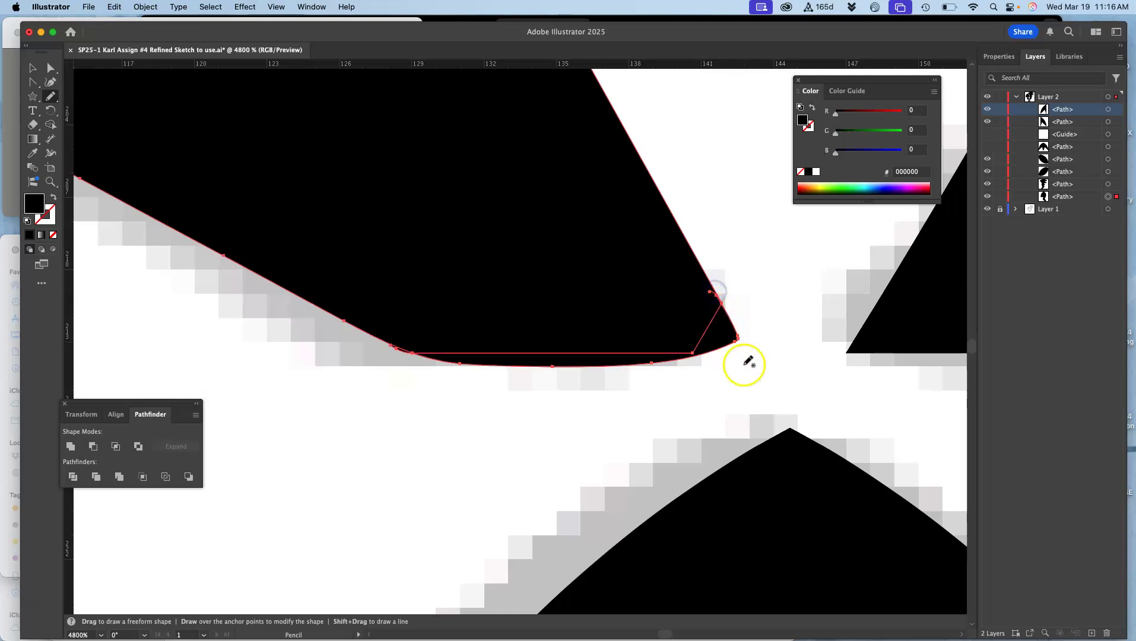
key(super+z)
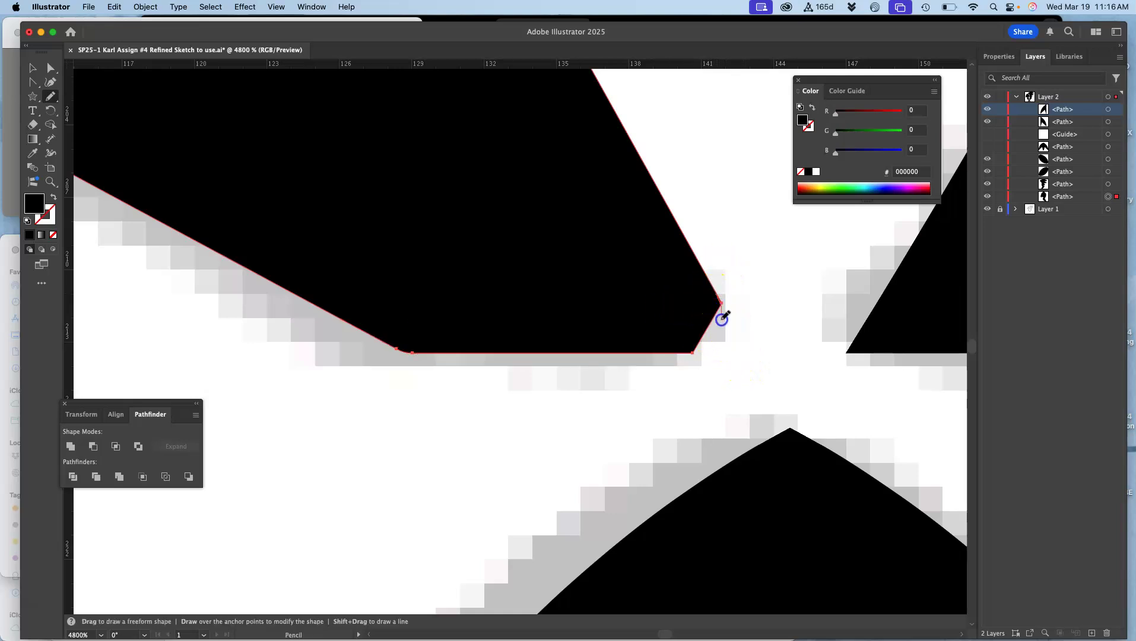
- Reshape the inner corner at the neck's base into a smooth rounded tip with the Pencil tool
drag(693, 353, 685, 353)
drag(711, 281, 711, 281)
drag(683, 353, 680, 355)
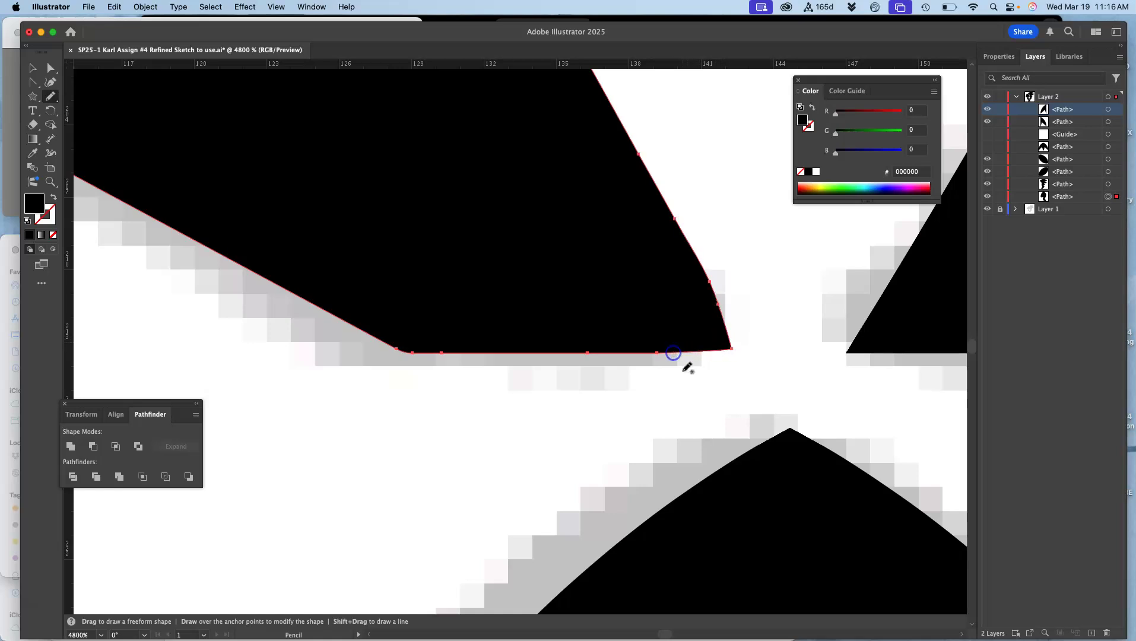
drag(675, 220, 674, 220)
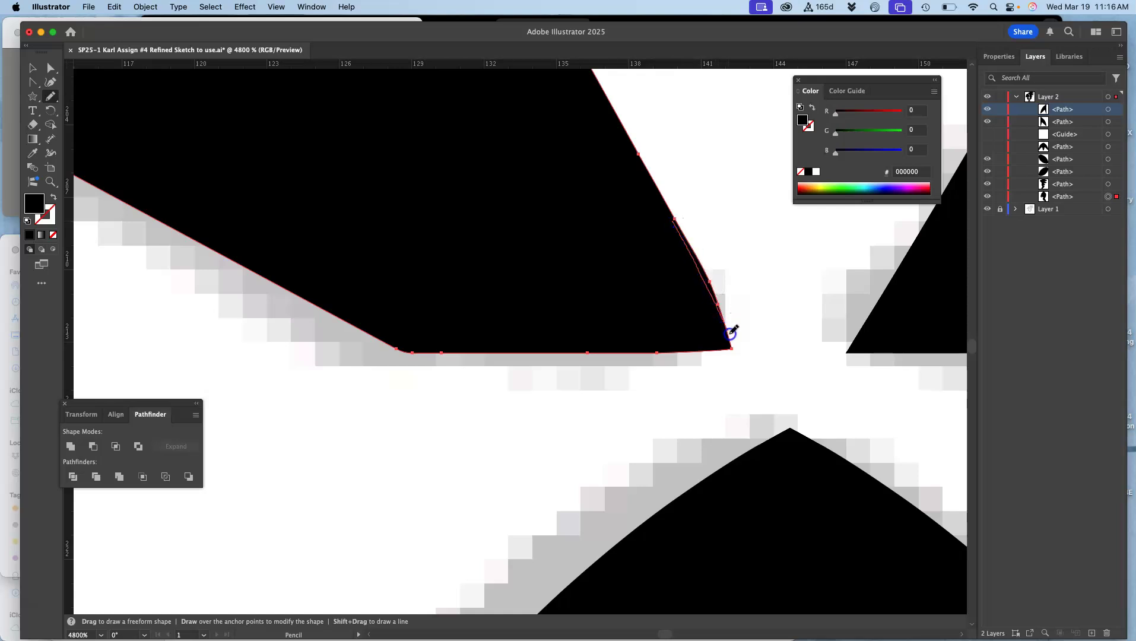
drag(729, 347, 730, 356)
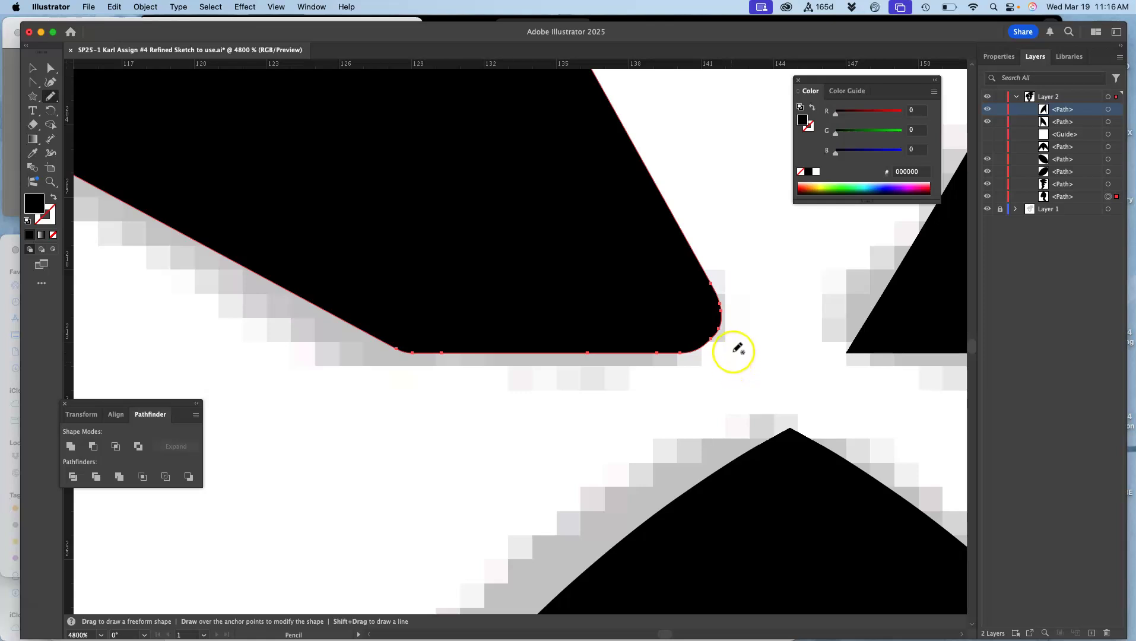
- Hide the bird's head-and-neck path to expose its gray sketch, and make Layer 2 the active layer
key(super+minus)
key(super+minus)
key(super+minus)
key(super+minus)
key(super+minus)
key(super+minus)
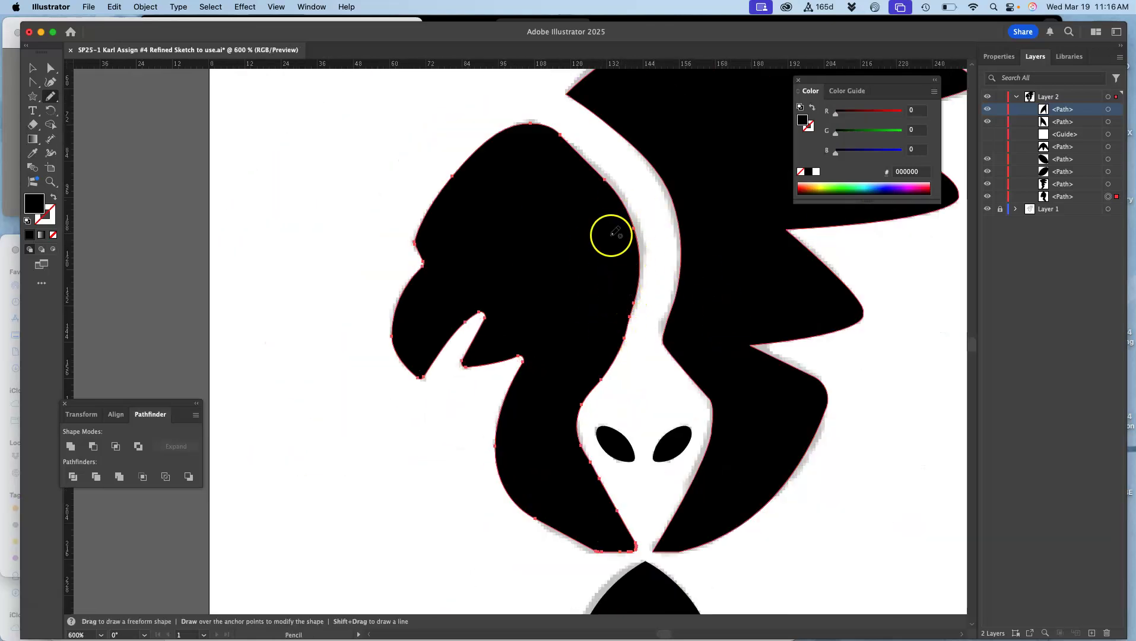
click(988, 196)
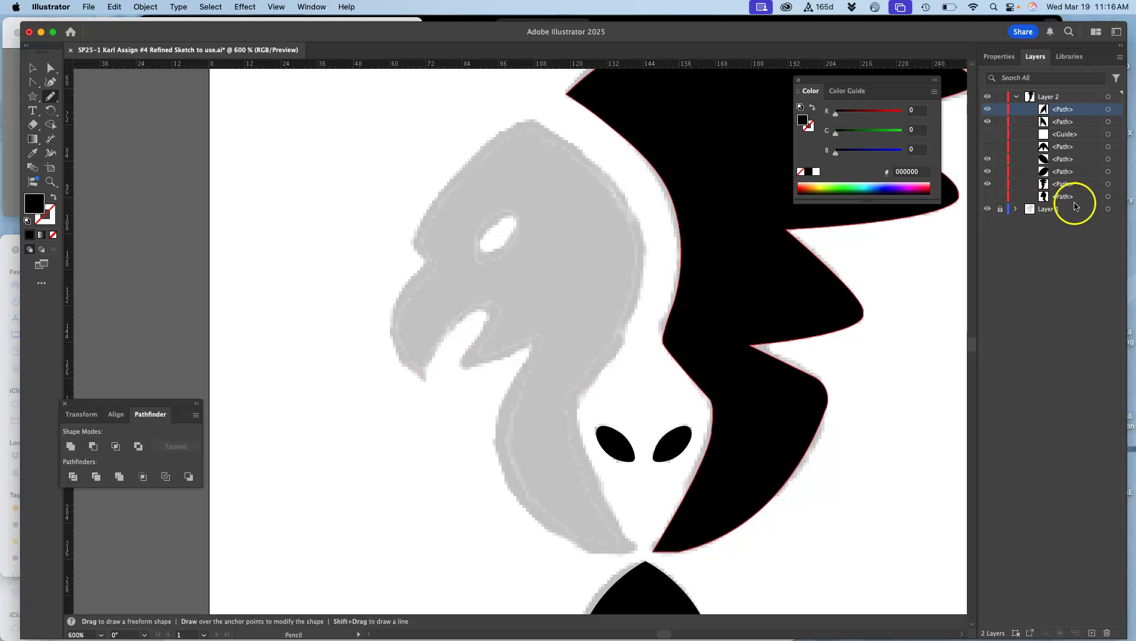
click(1063, 98)
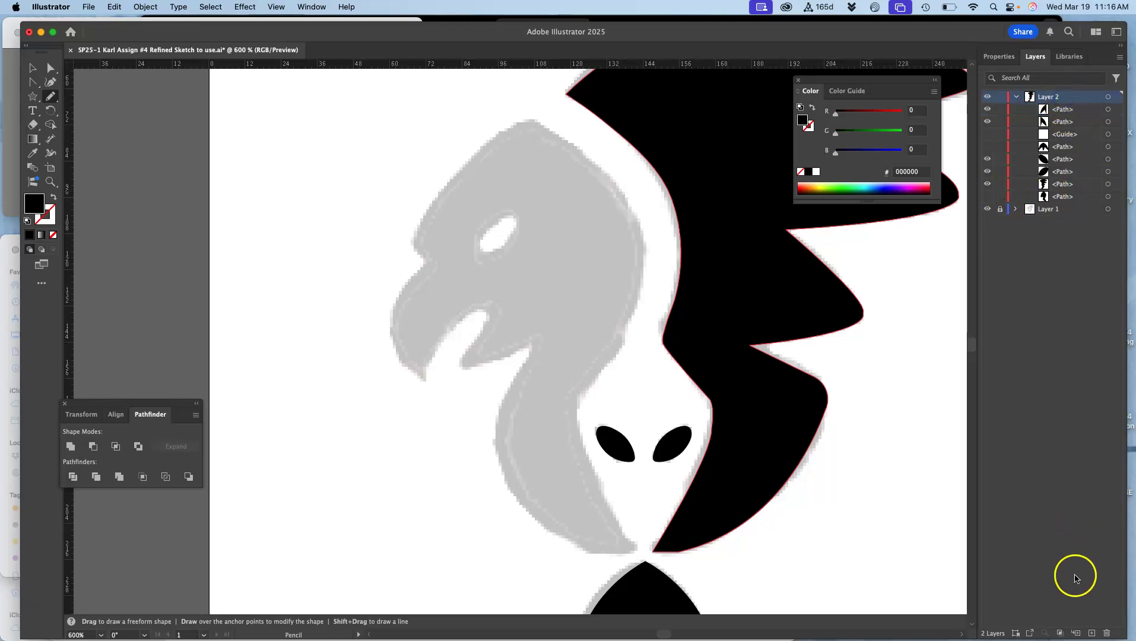
- Start a Pen tool path at the notch above the beak, tracing up the forehead and curving over the crown
click(33, 88)
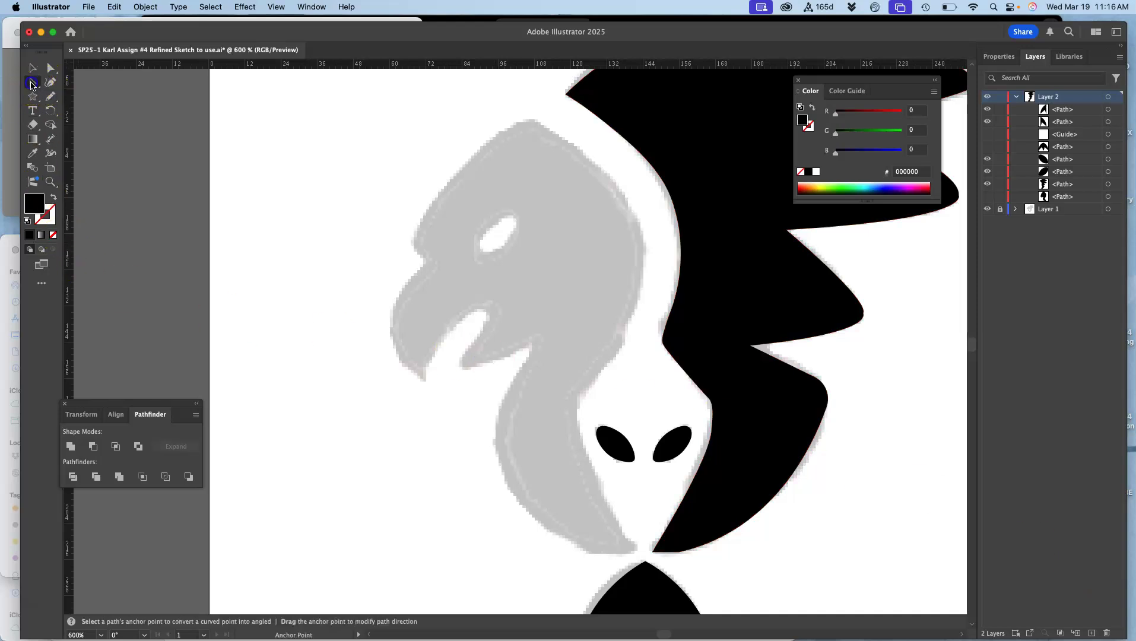
click(74, 82)
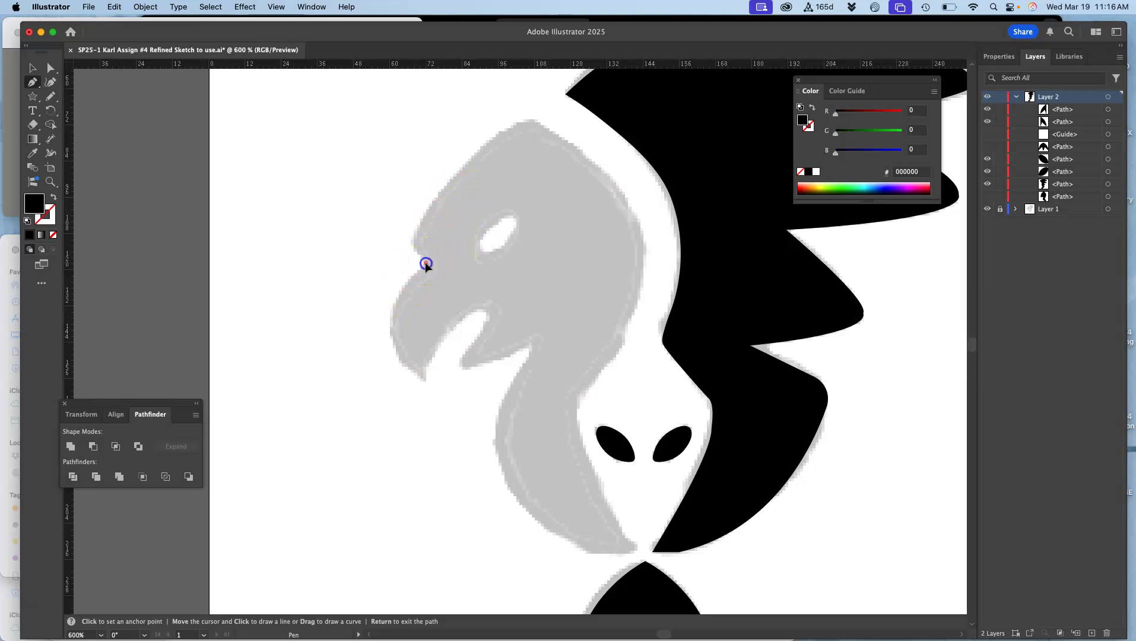
drag(426, 263, 425, 254)
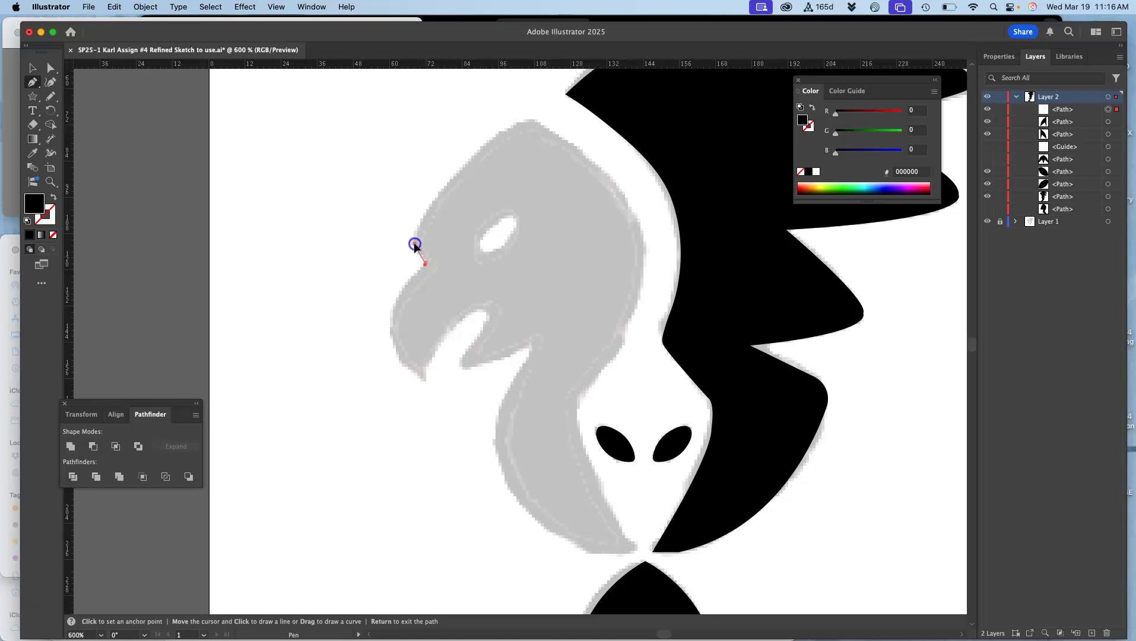
click(535, 120)
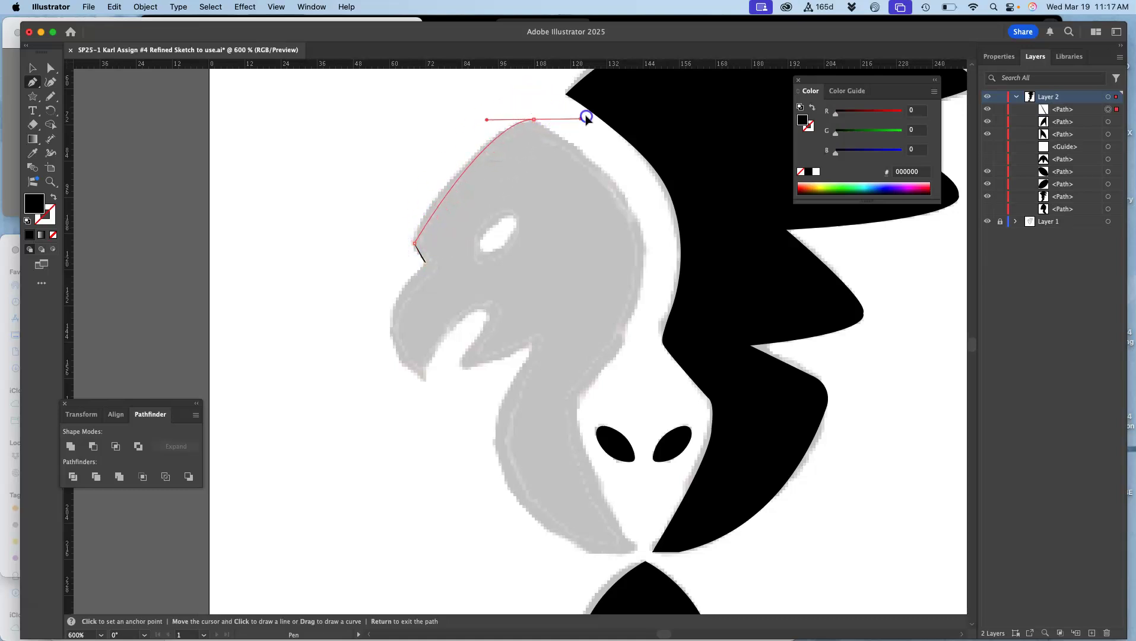